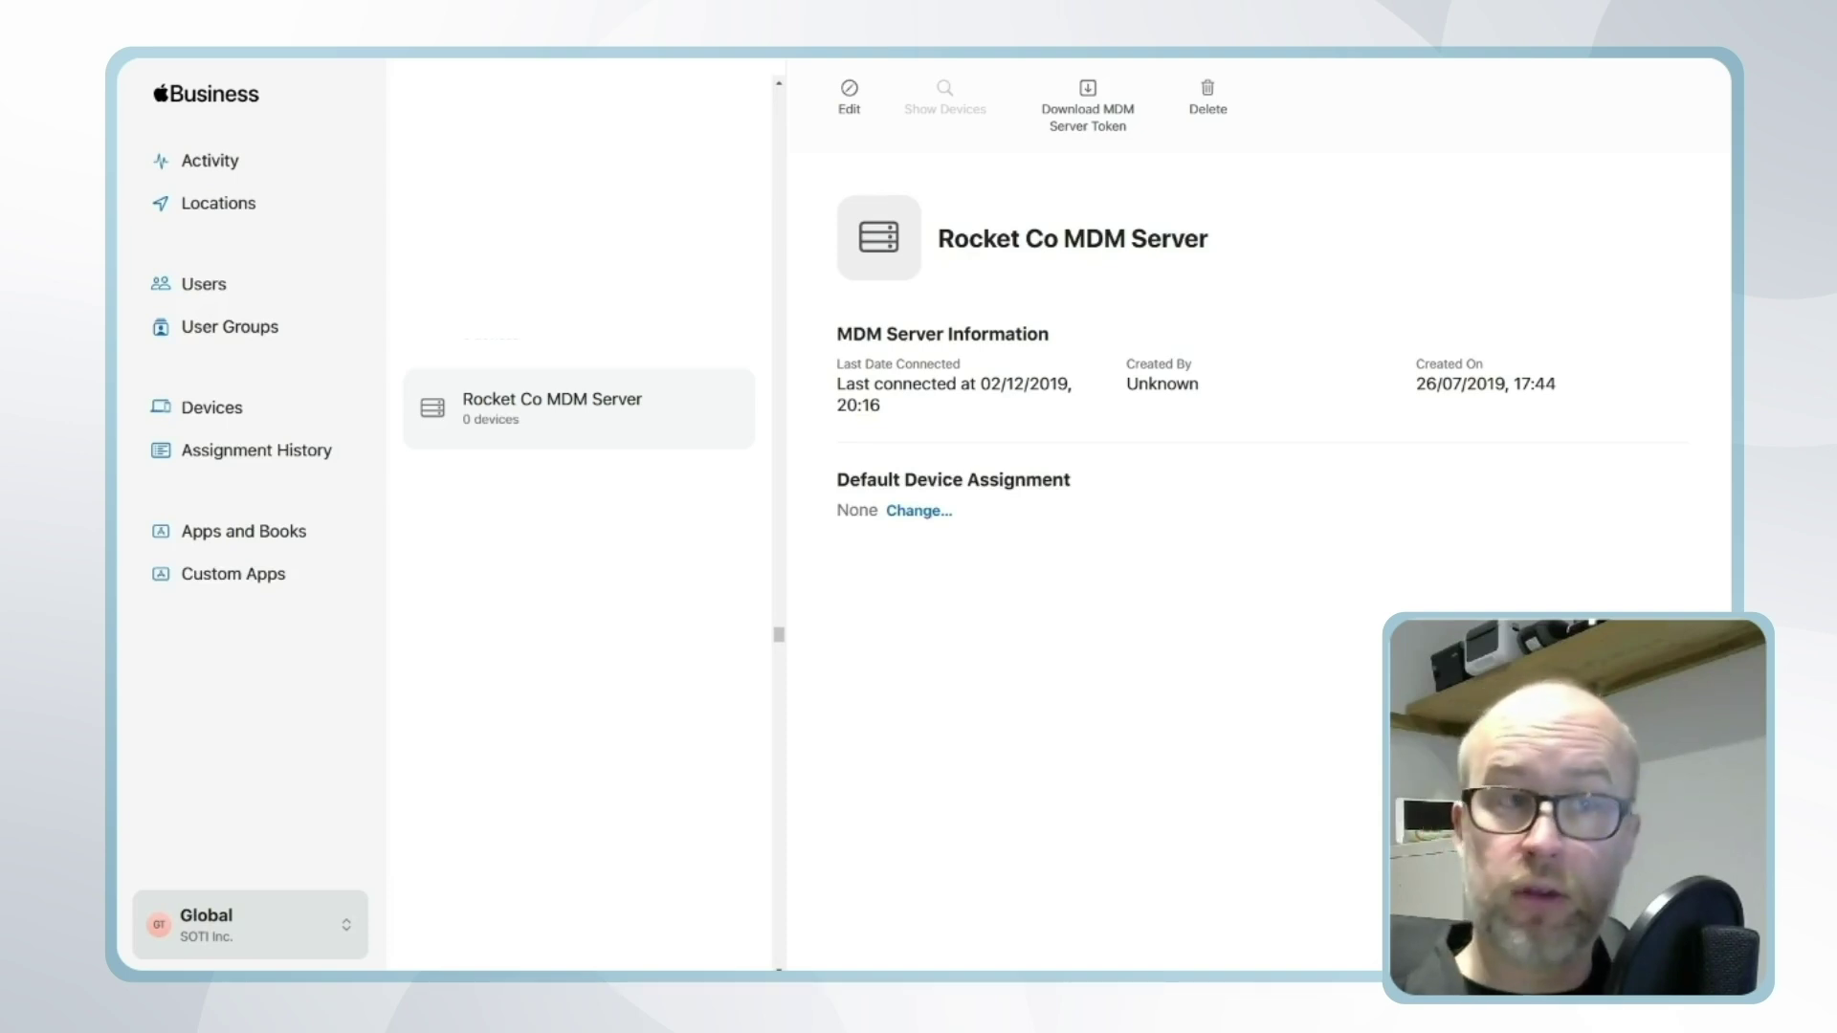
- Search Apple Business Manager devices for 'gmf3r' and open the matching iPad's actions menu
click(292, 422)
click(497, 98)
text(gmf)
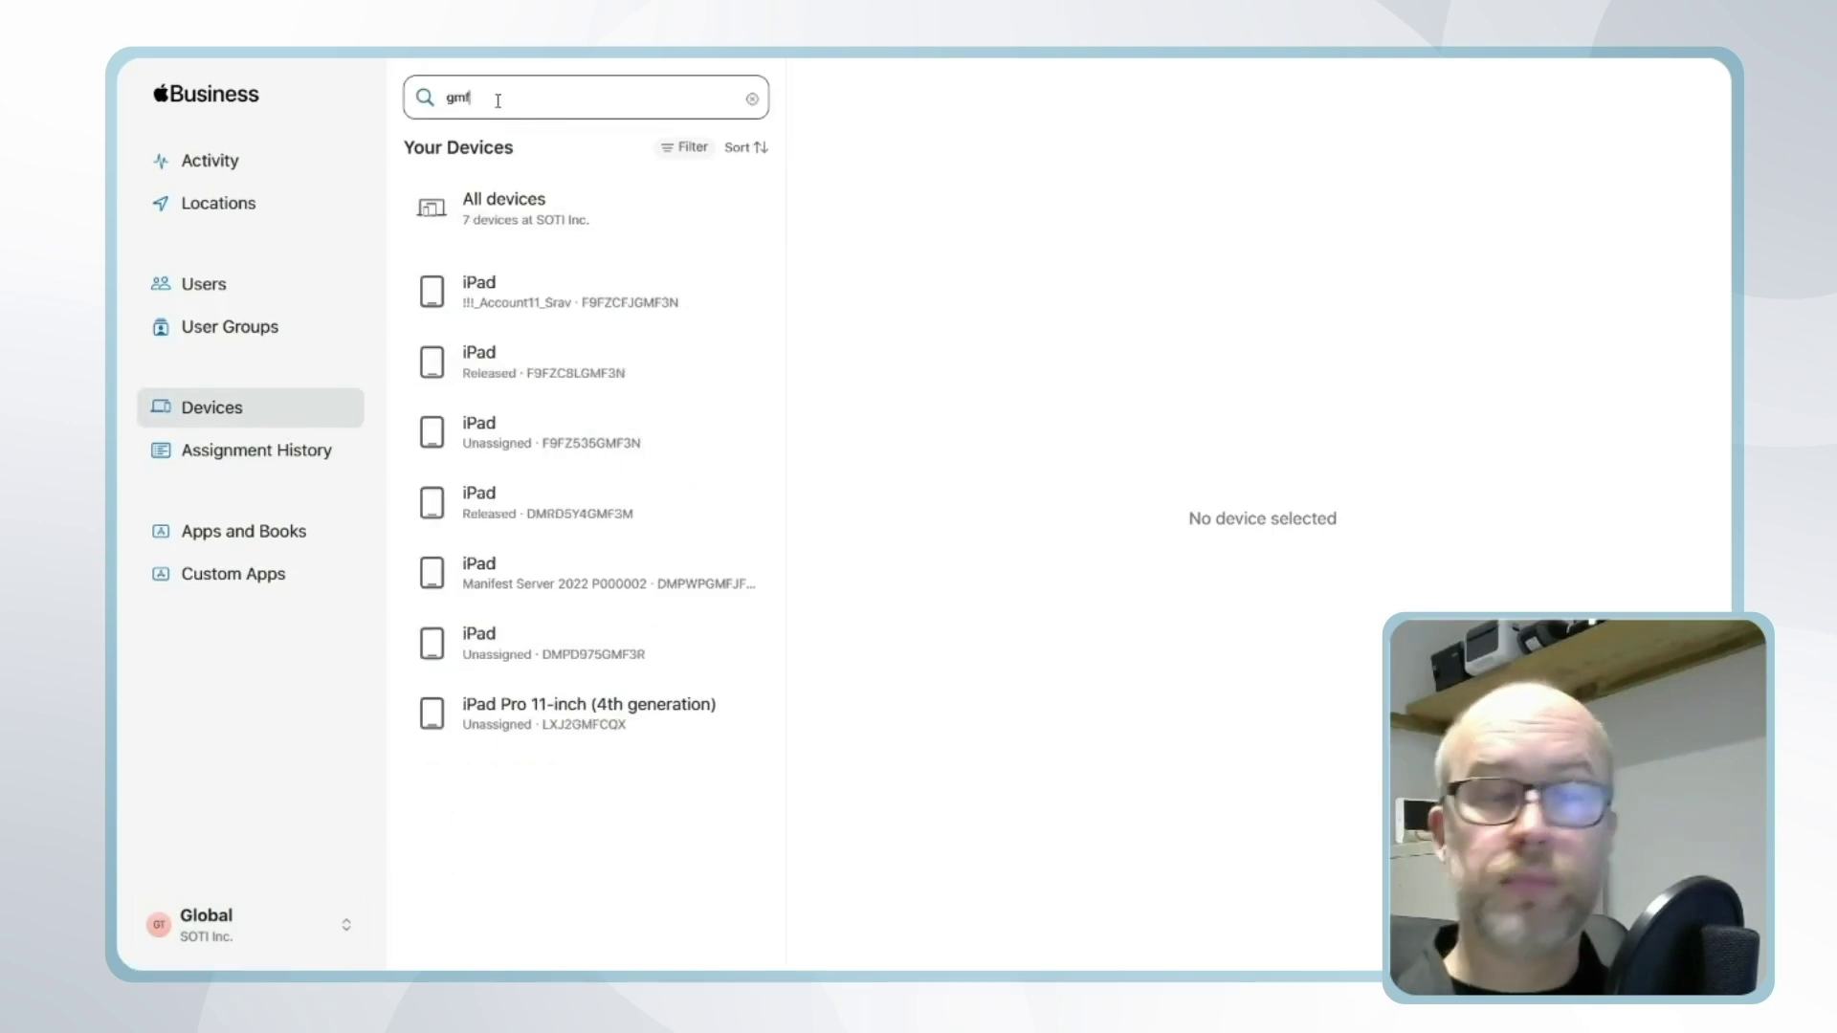
text(3r)
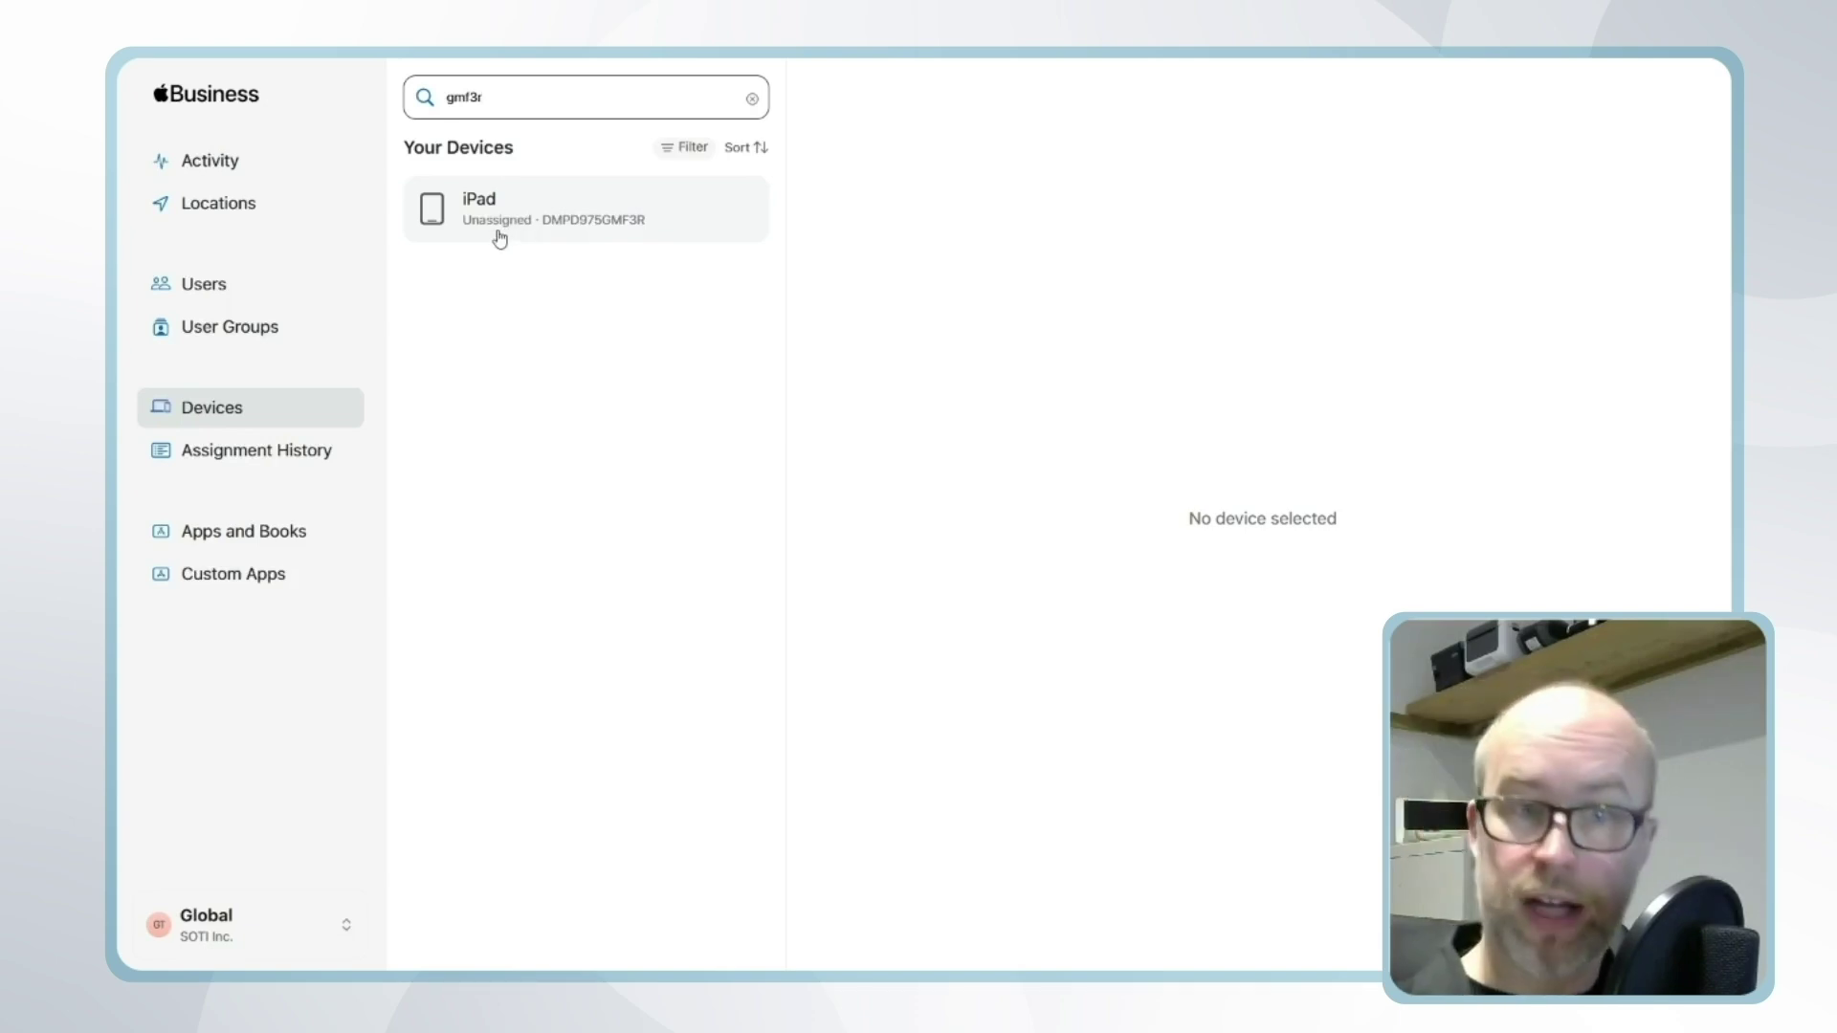
click(535, 226)
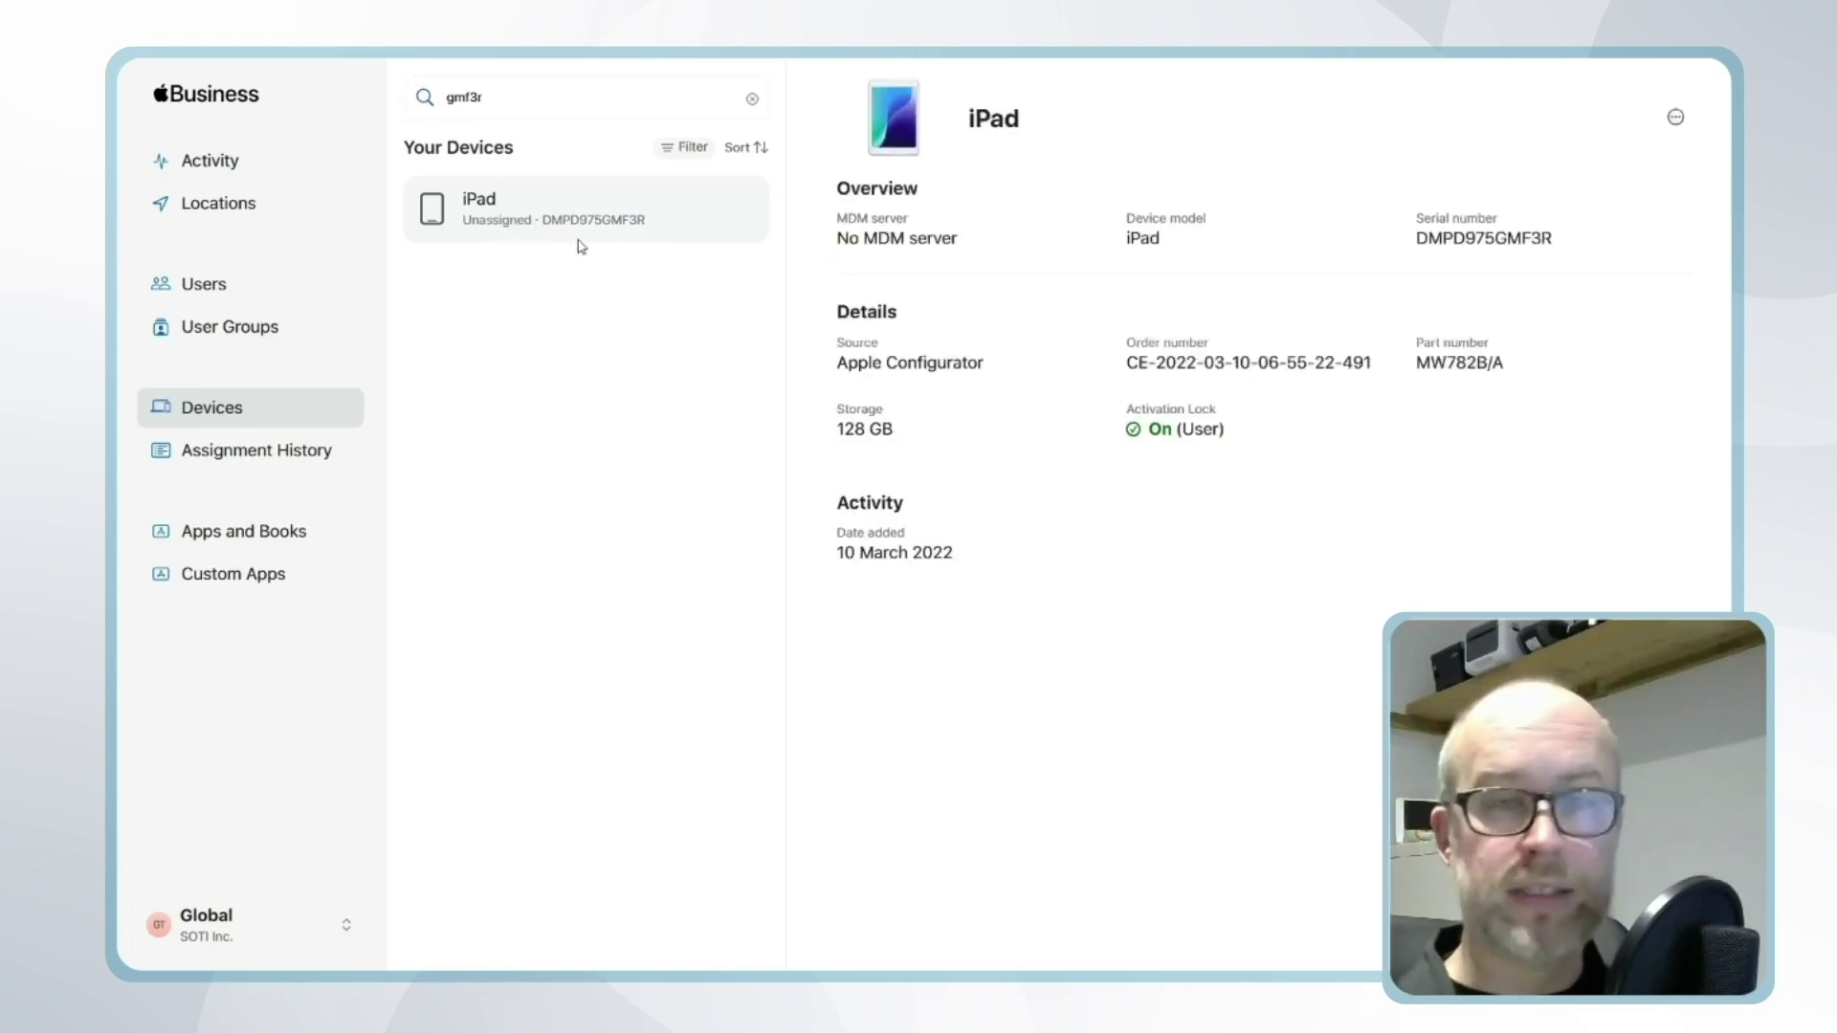
click(1676, 118)
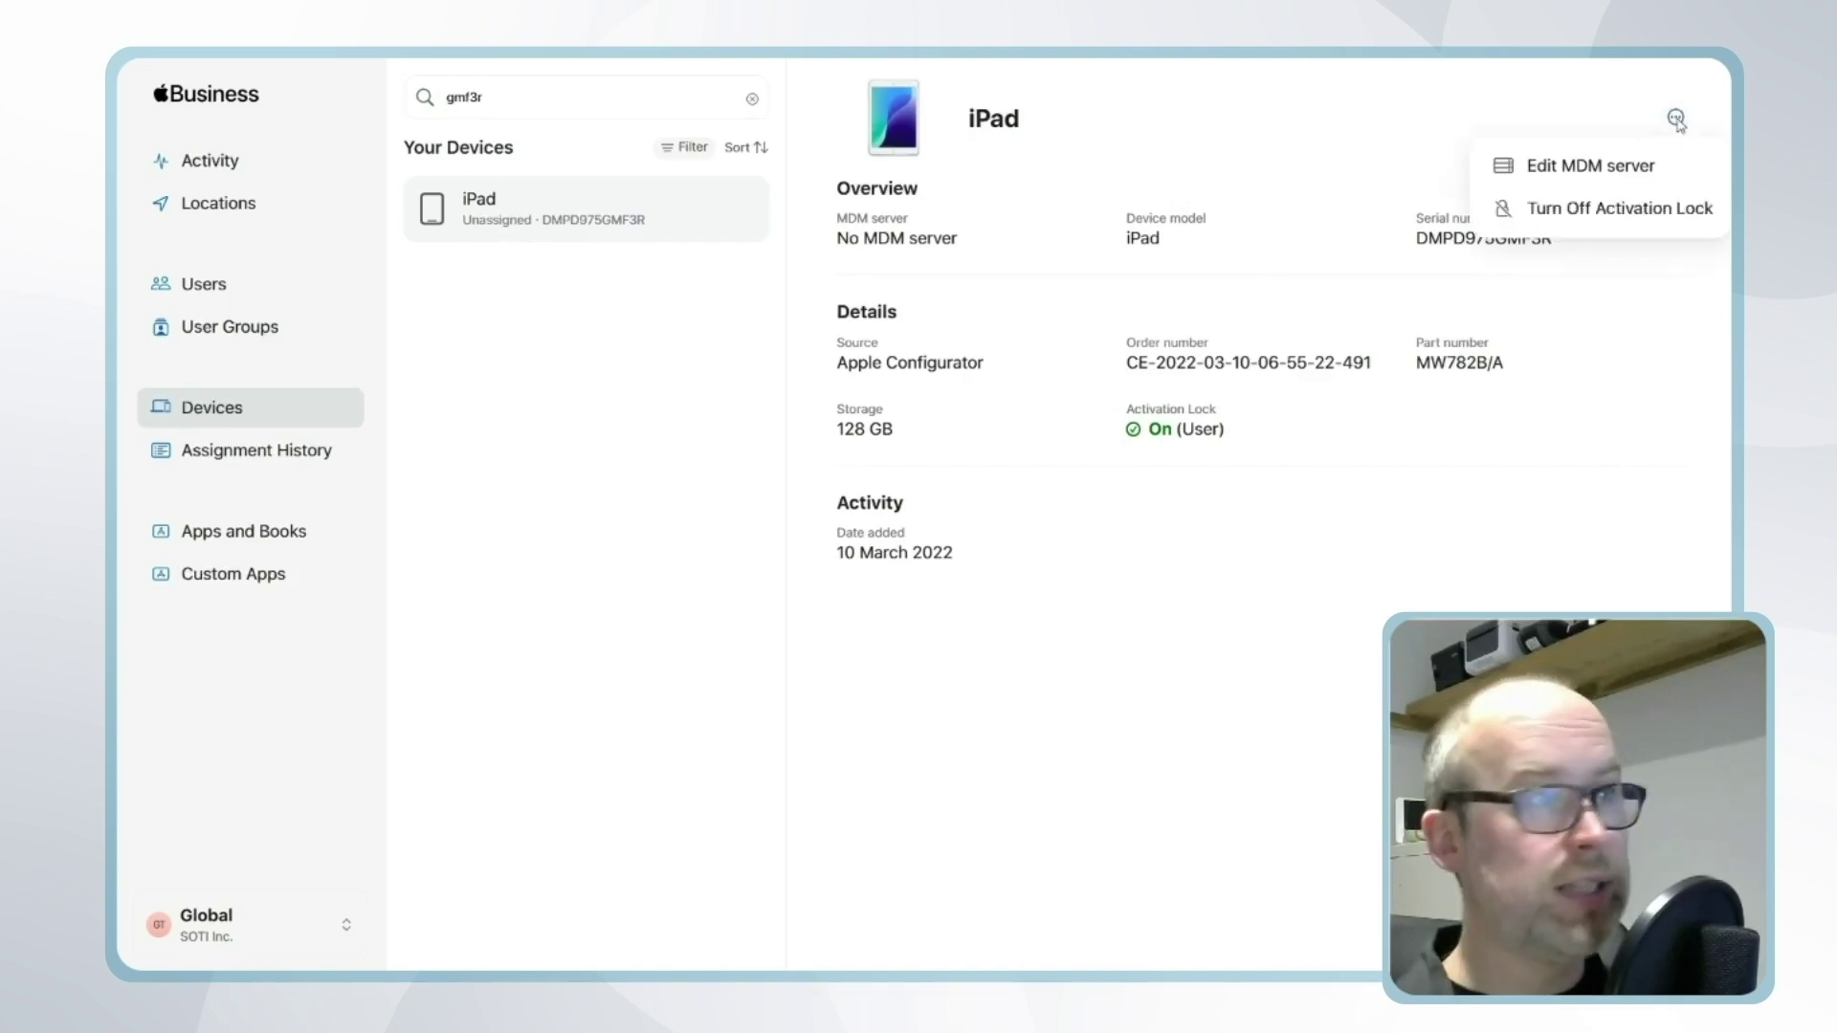
- Change the iPad's MDM assignment to the RocketCoServer server and confirm the update
click(1588, 169)
click(713, 498)
click(901, 555)
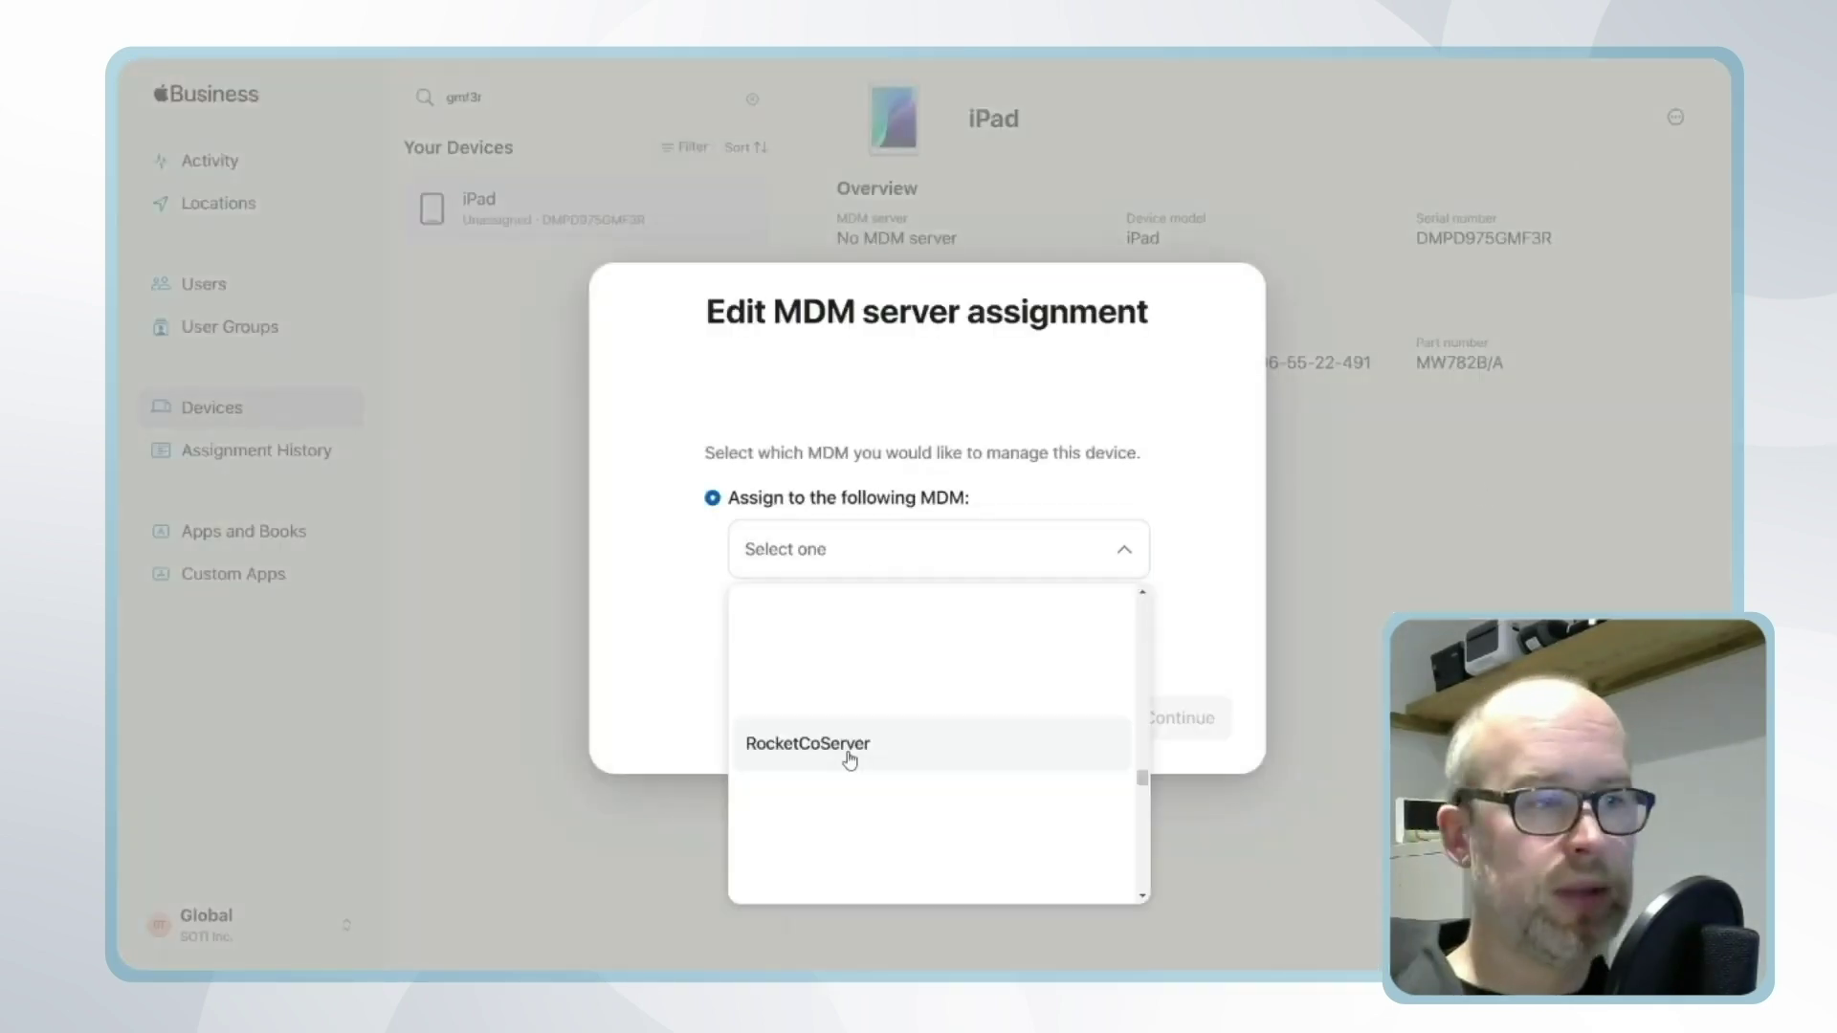
click(850, 756)
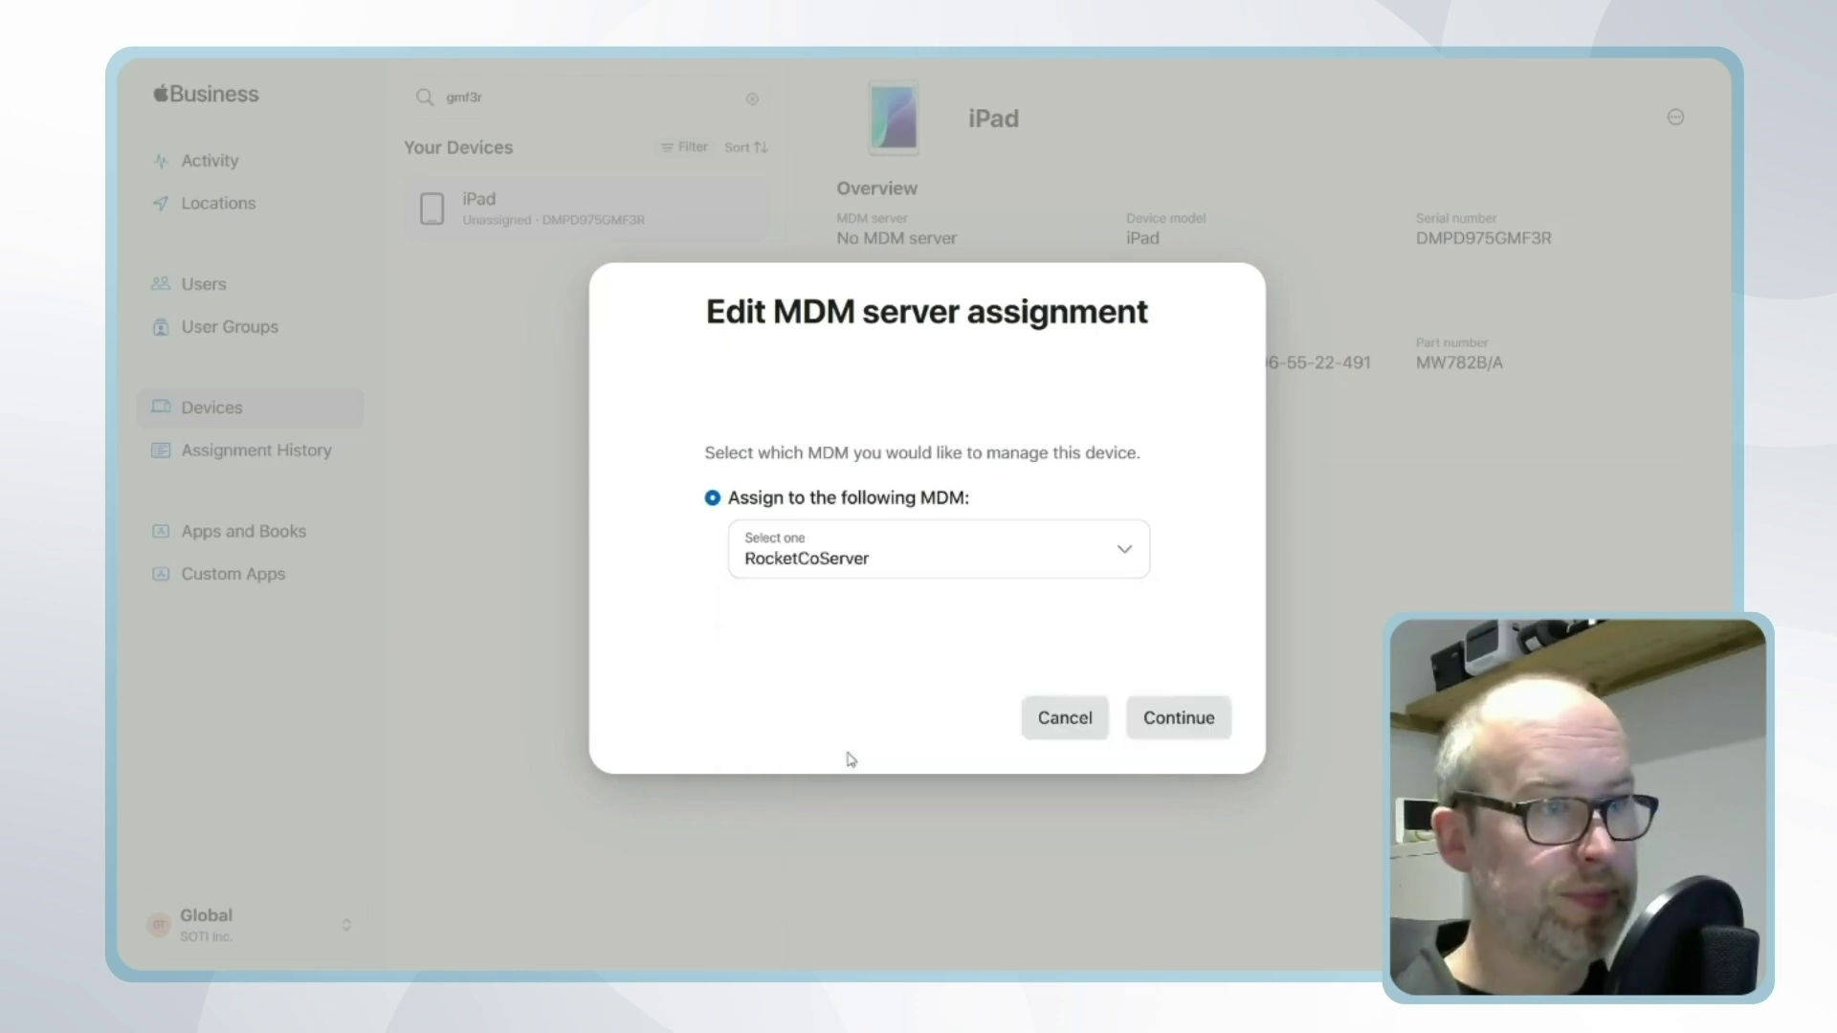
click(1158, 728)
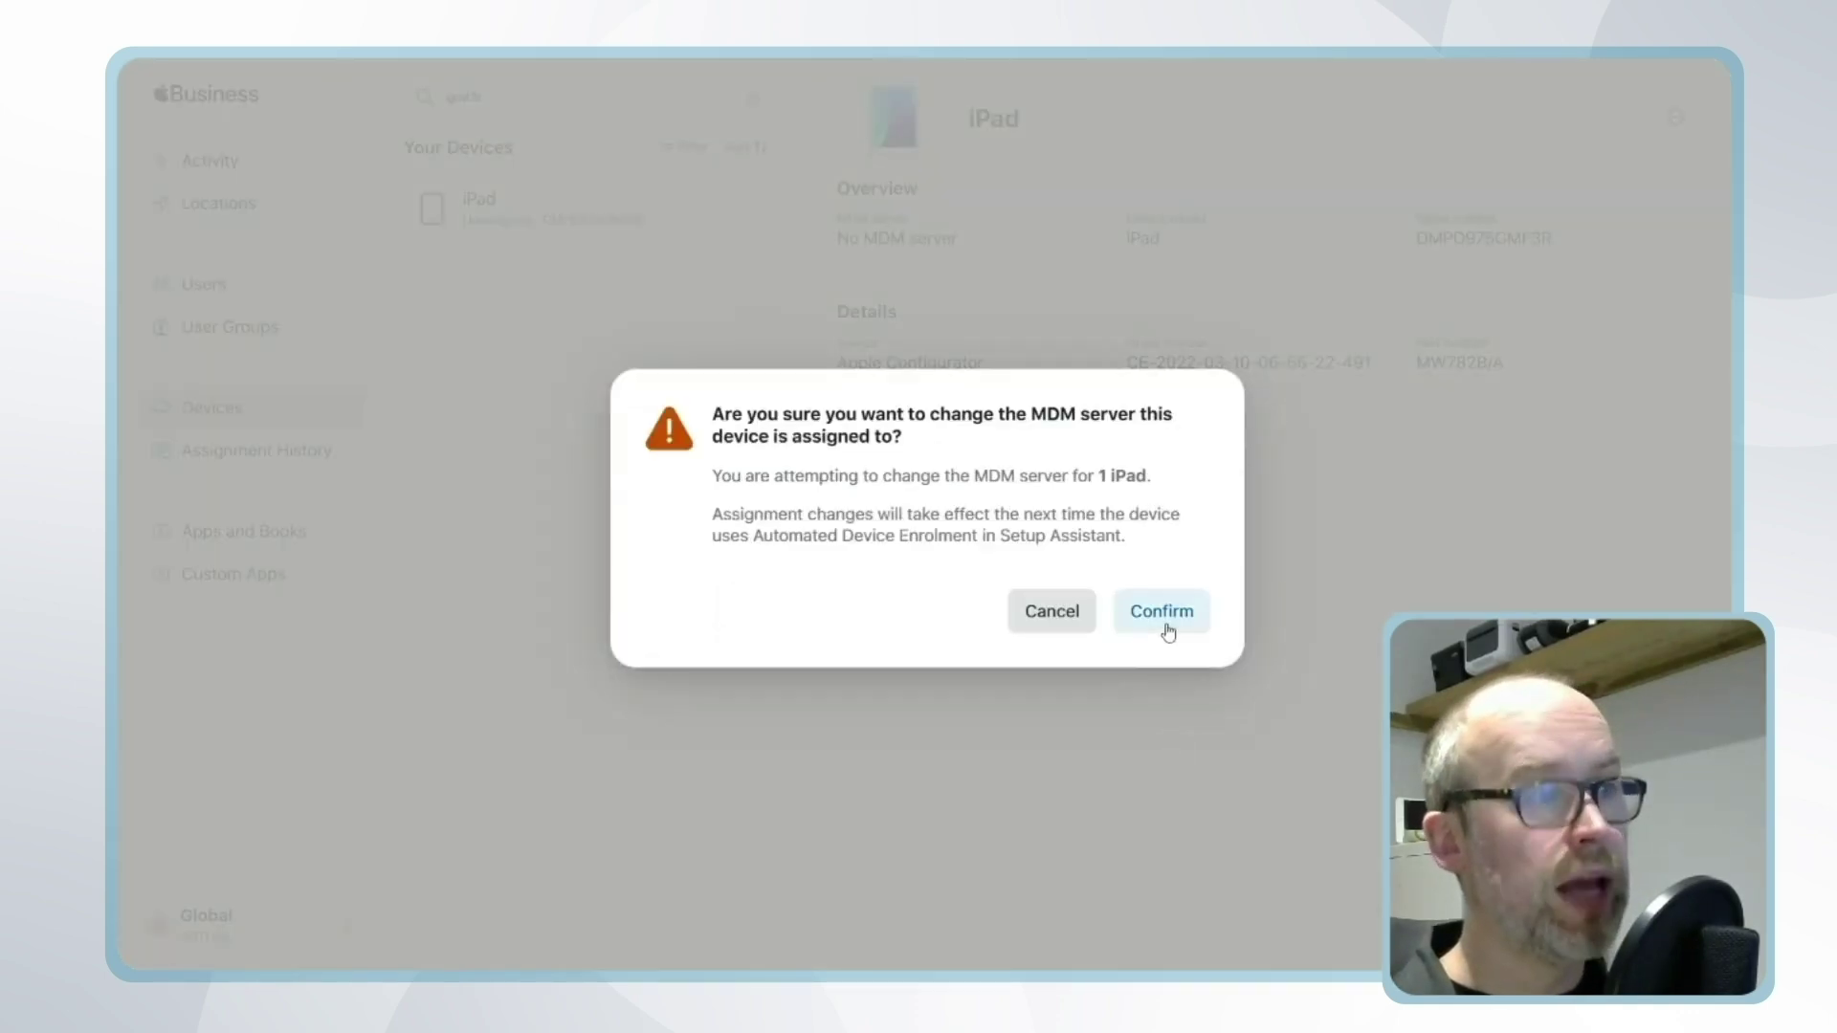
click(1164, 613)
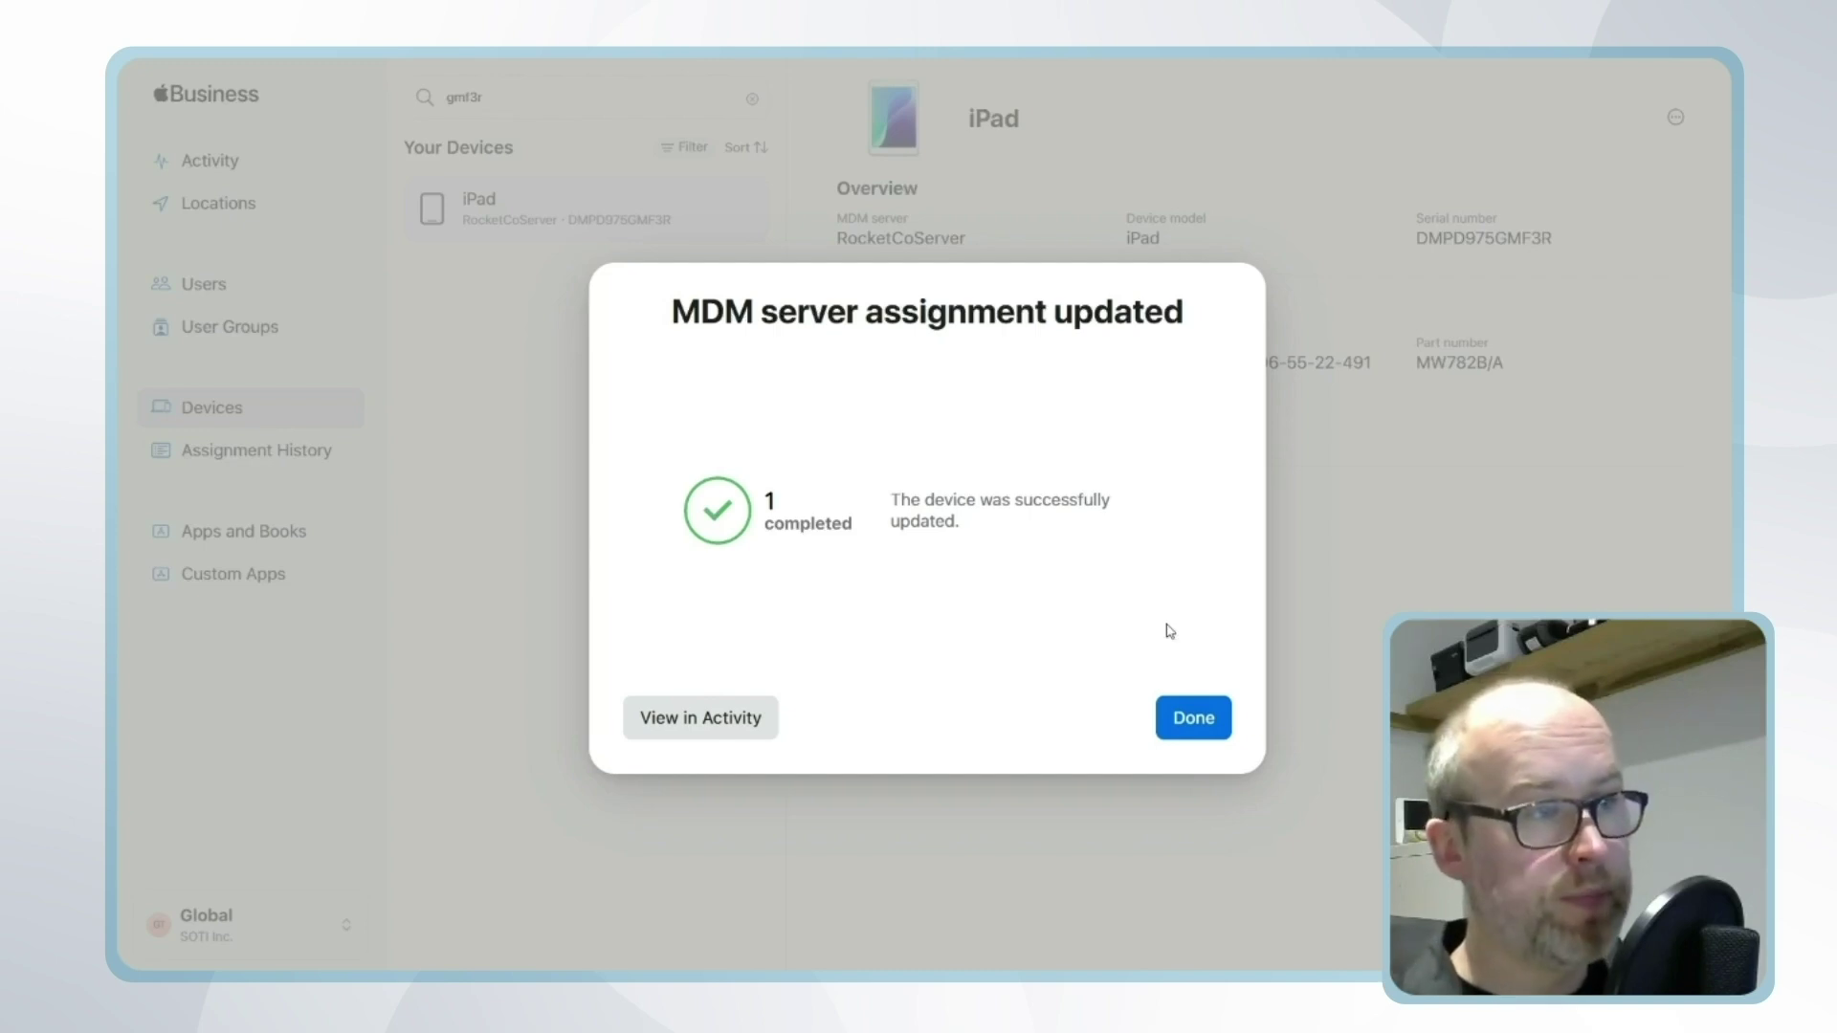
click(1197, 720)
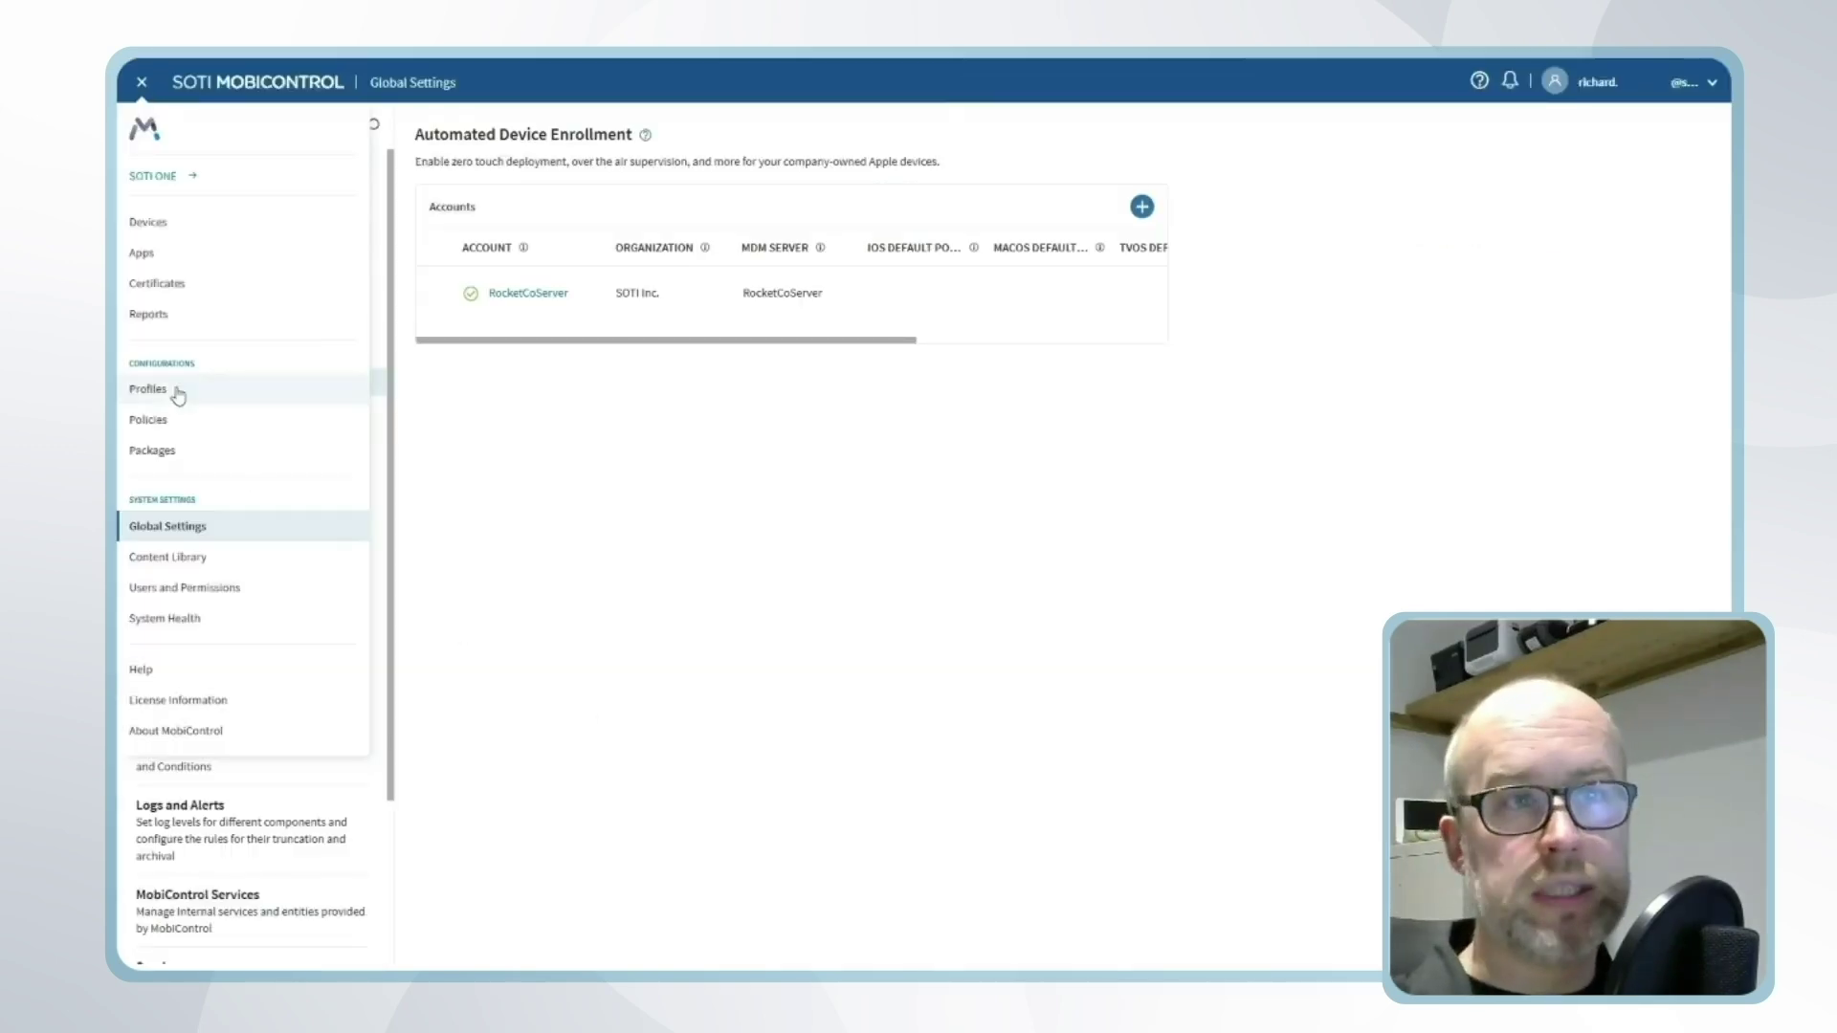
- Under Policies > Enrollment, add a new Apple iOS / iPadOS enrollment policy
click(163, 428)
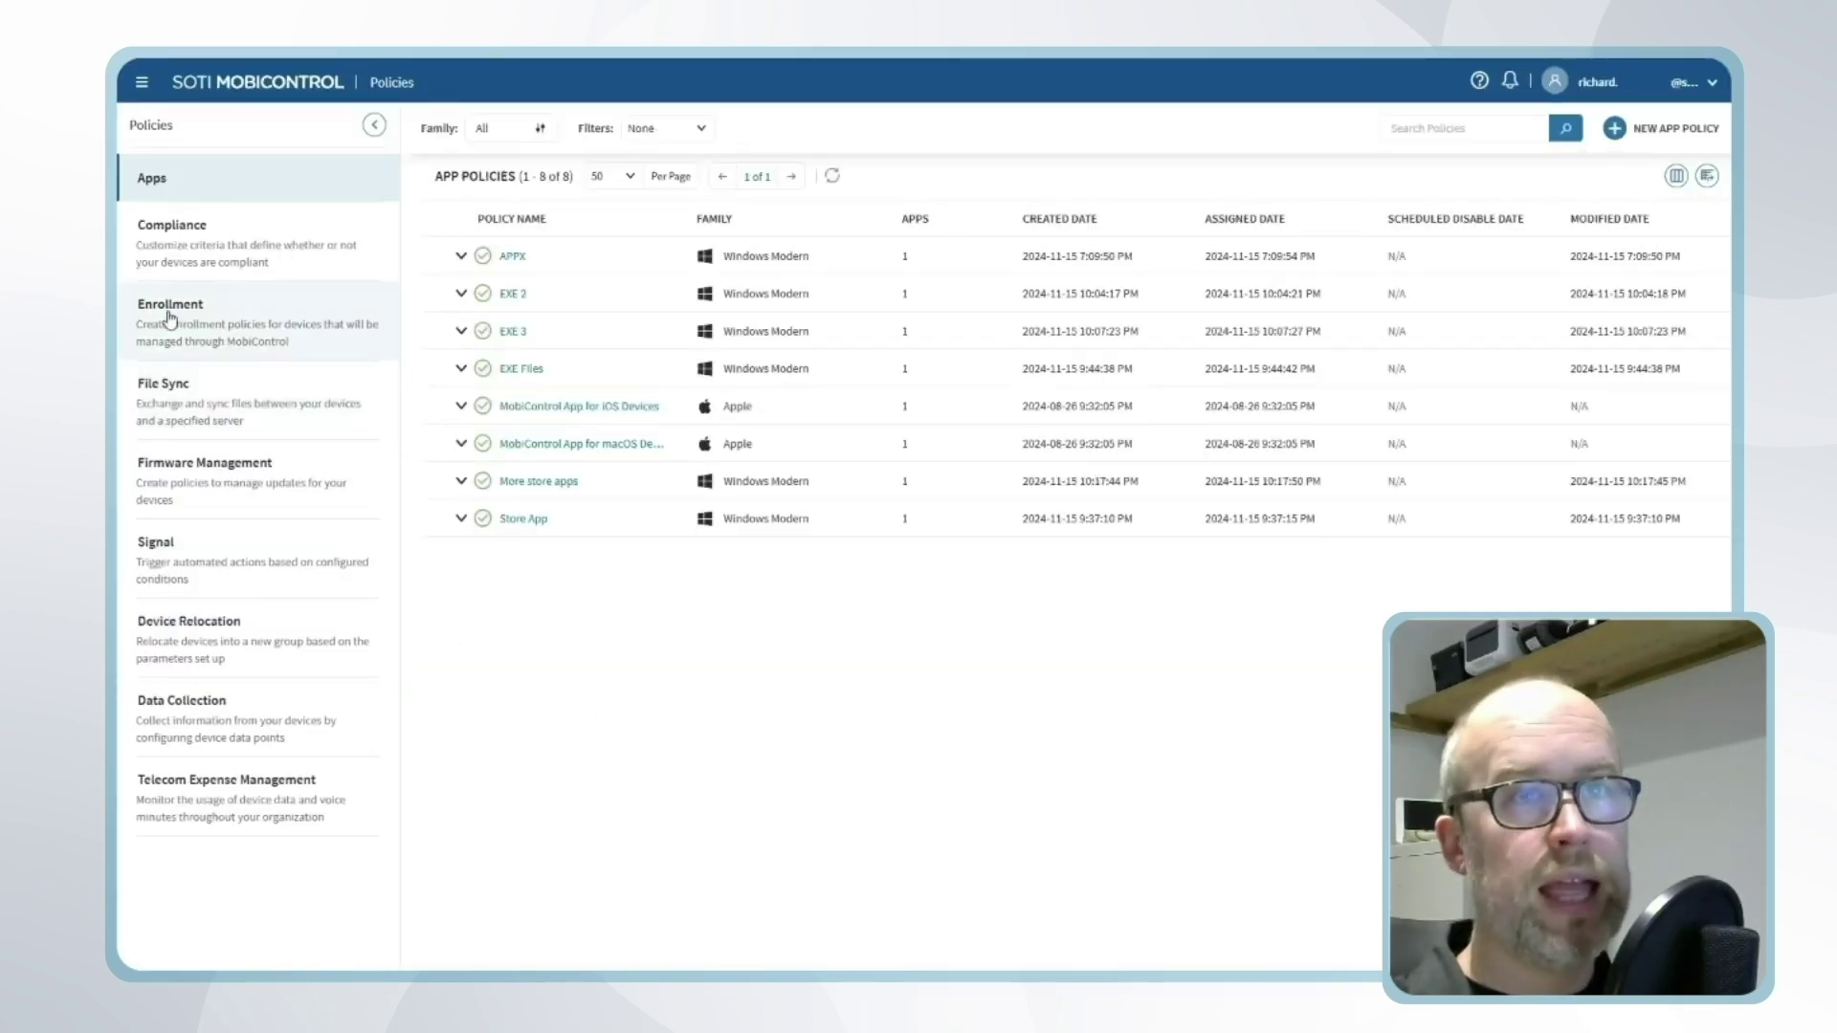
click(186, 320)
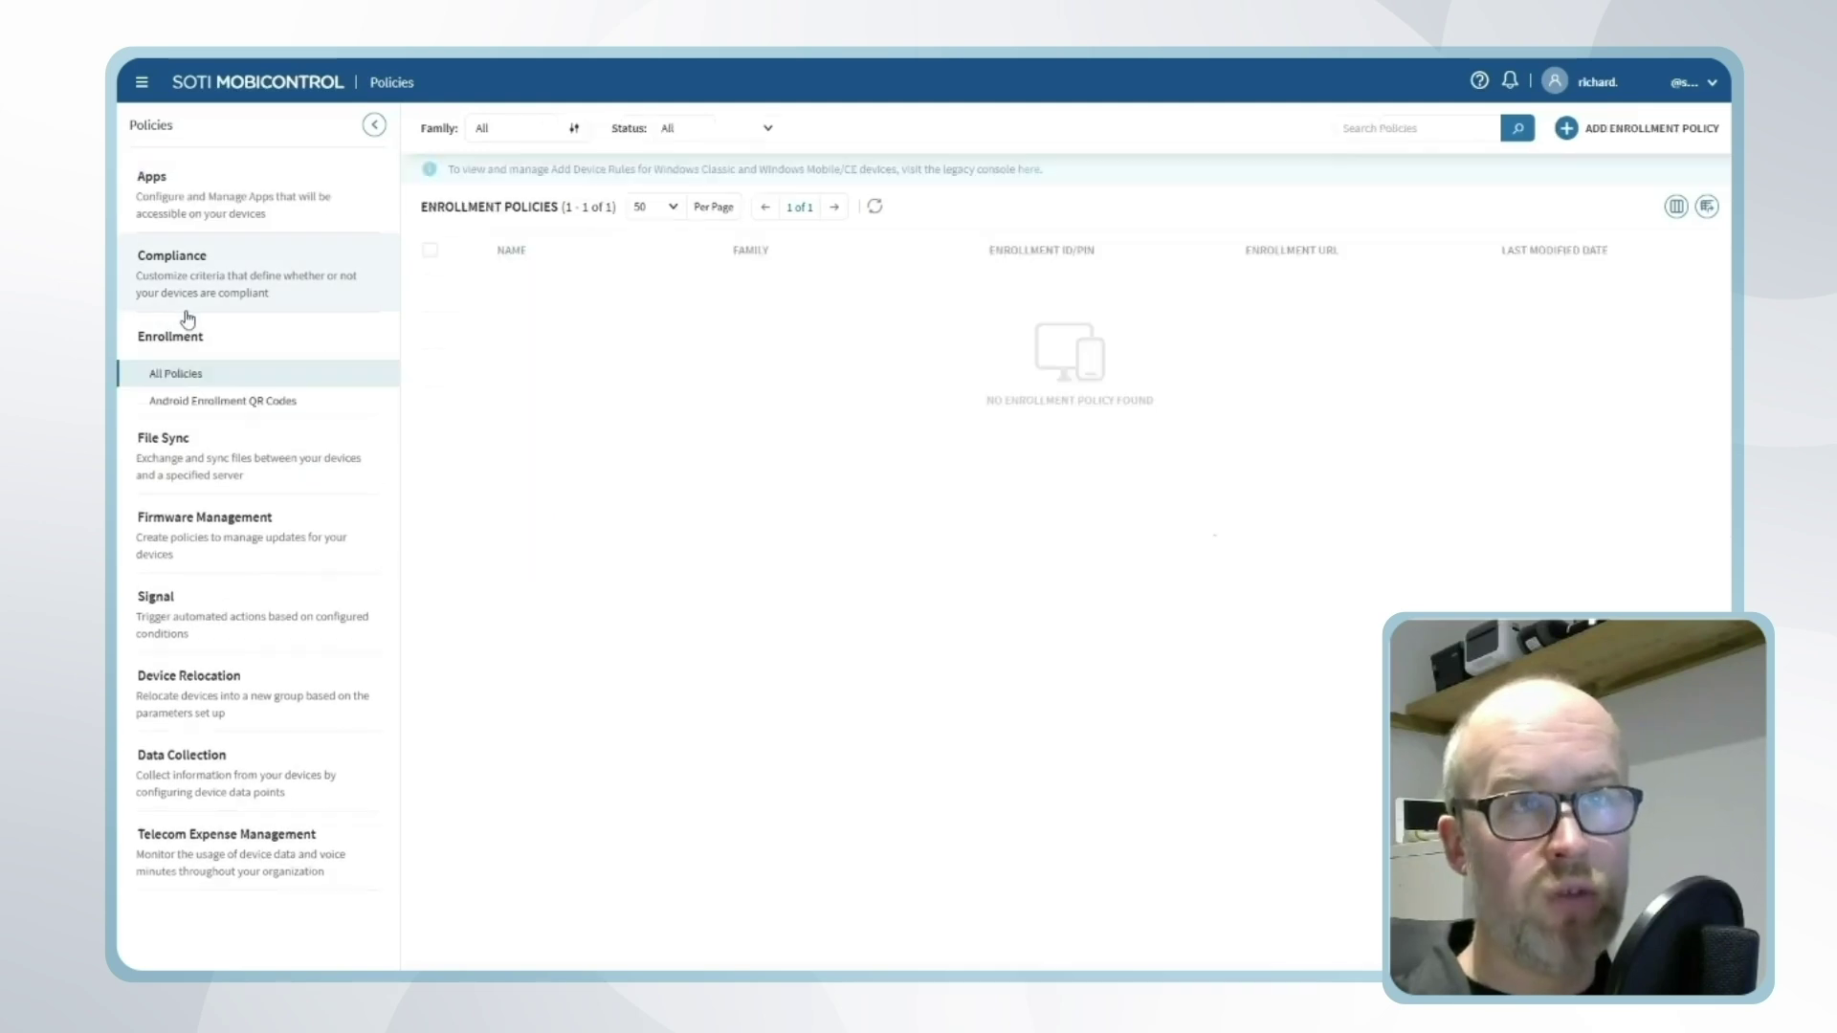
click(1567, 130)
mouse_move(841, 562)
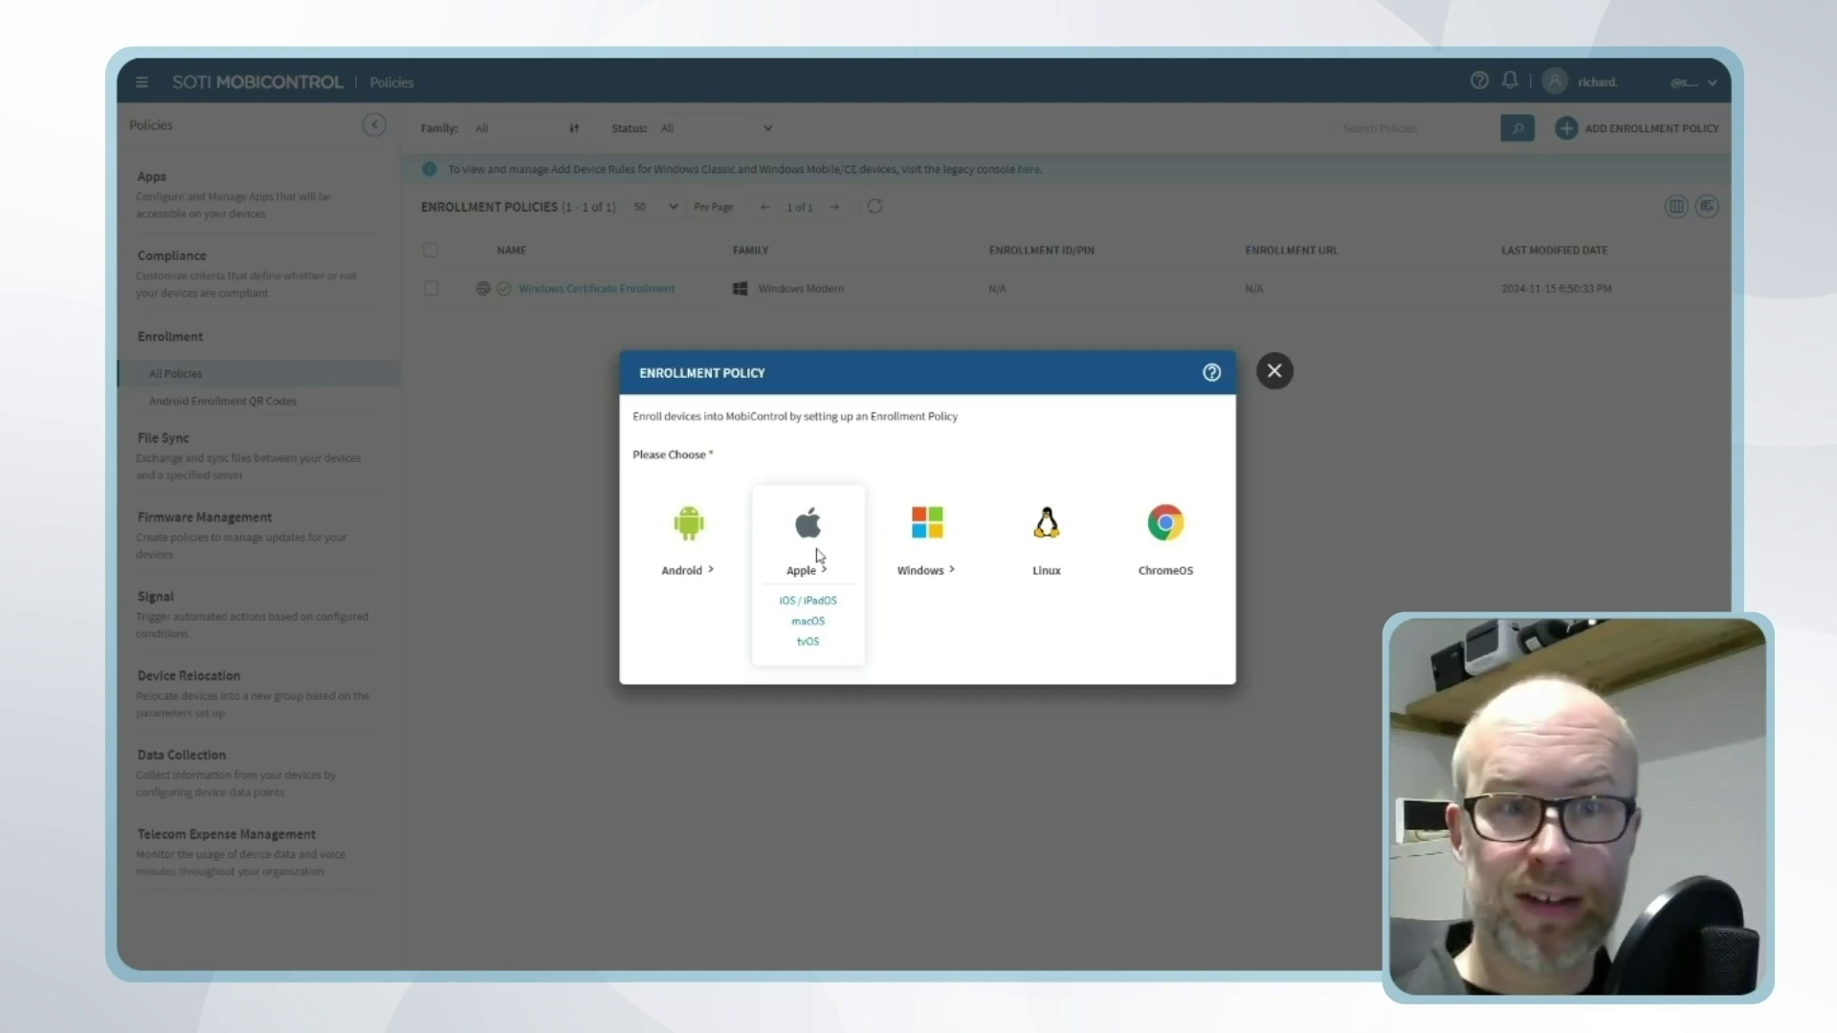
click(823, 603)
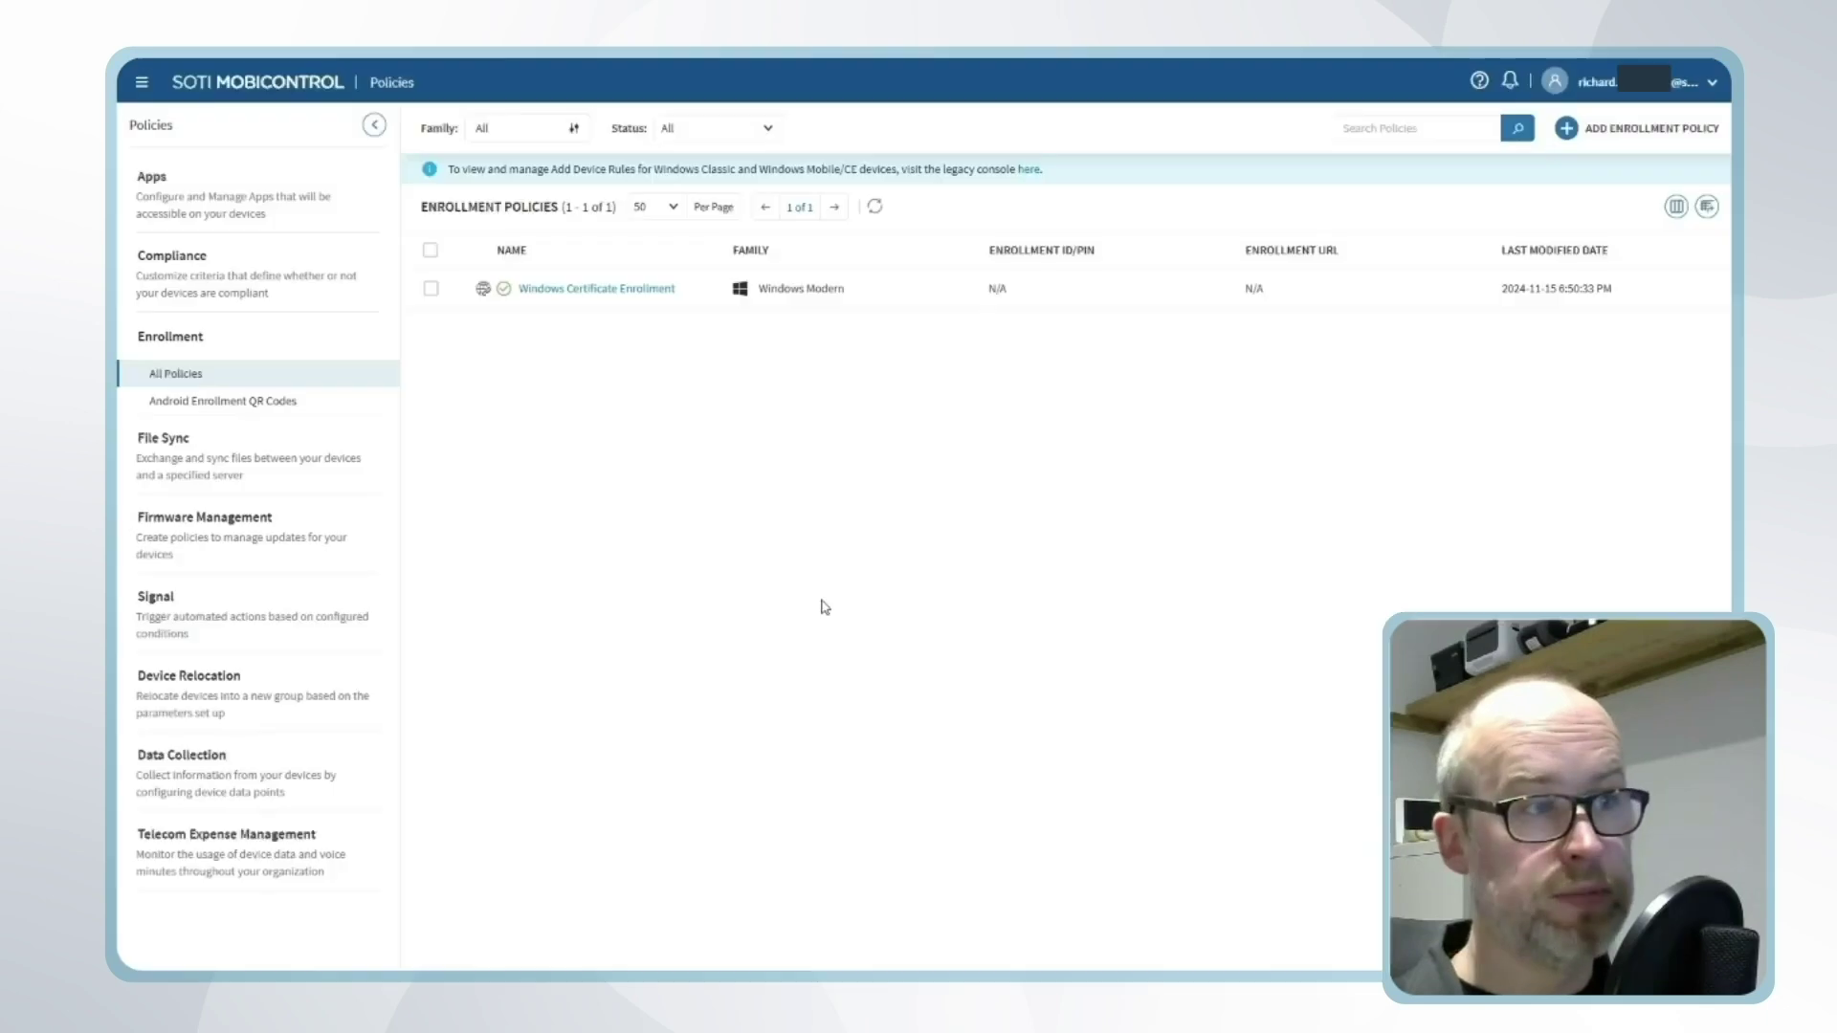
- Name the policy 'Apple Device Enrollment' and choose Device as its enrollment type
click(1061, 318)
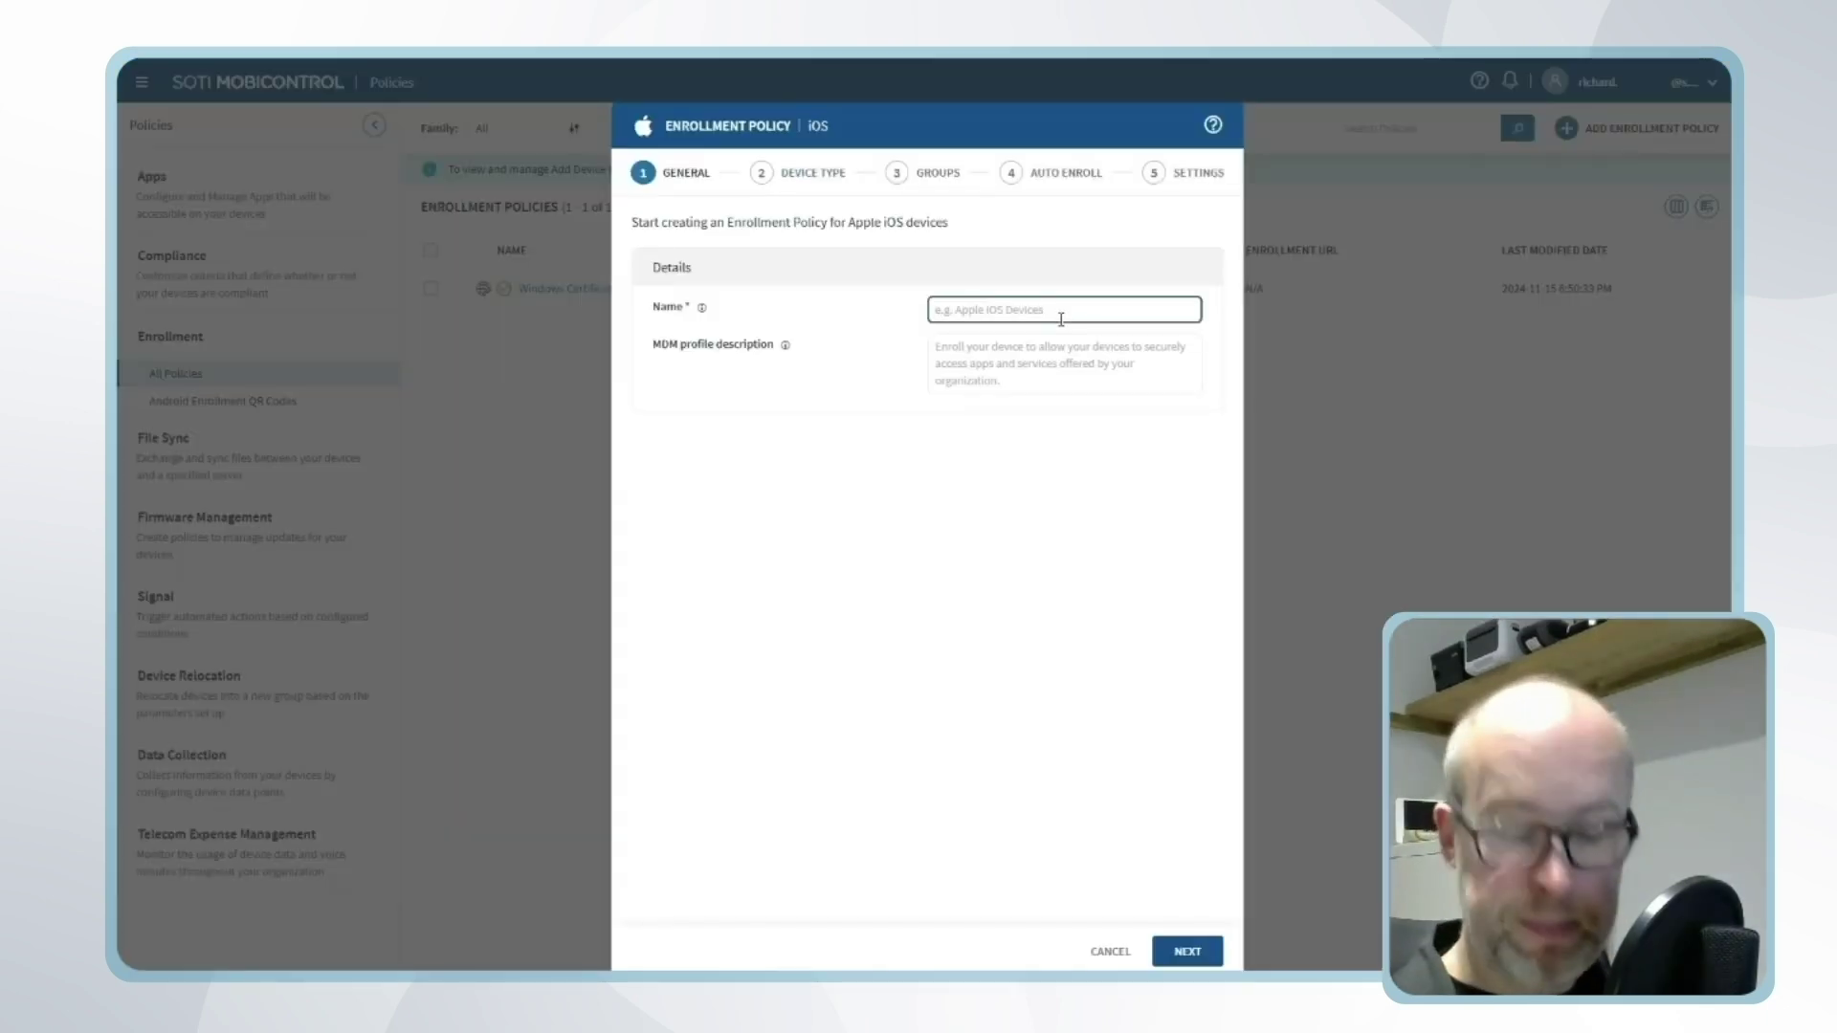
text(Apple Device Enrollment)
click(1208, 961)
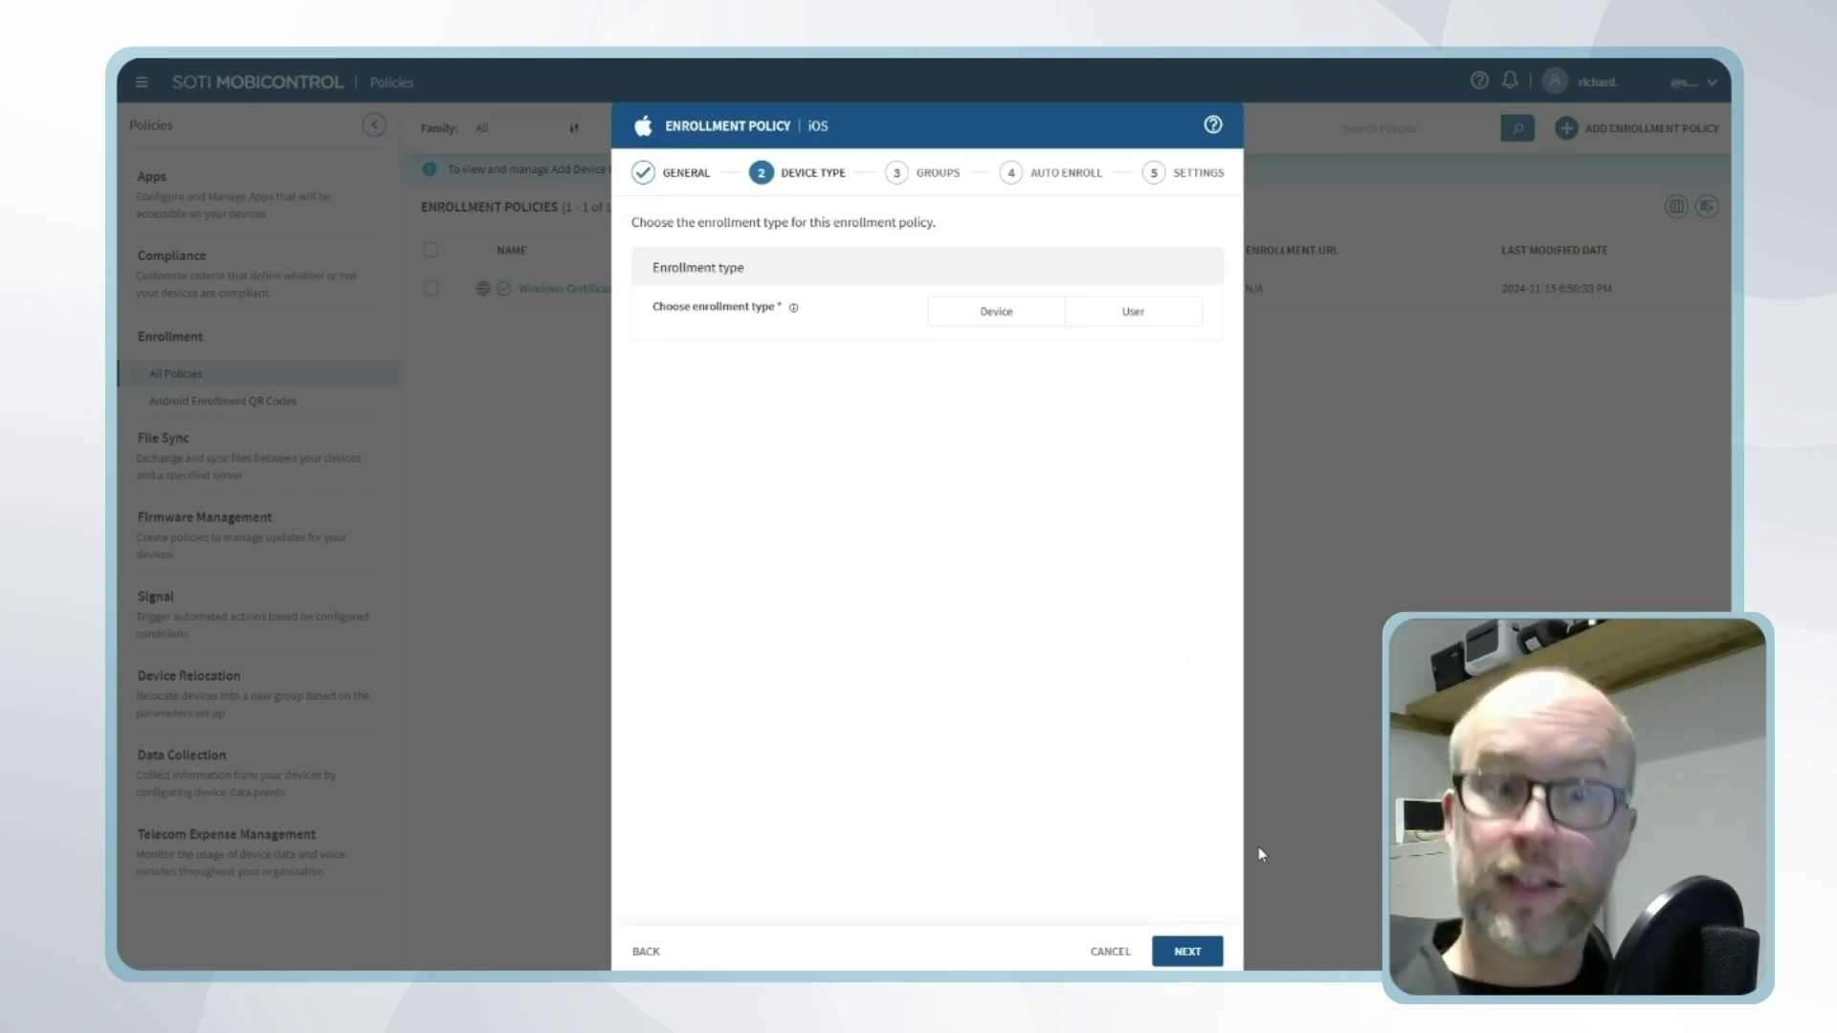
click(996, 311)
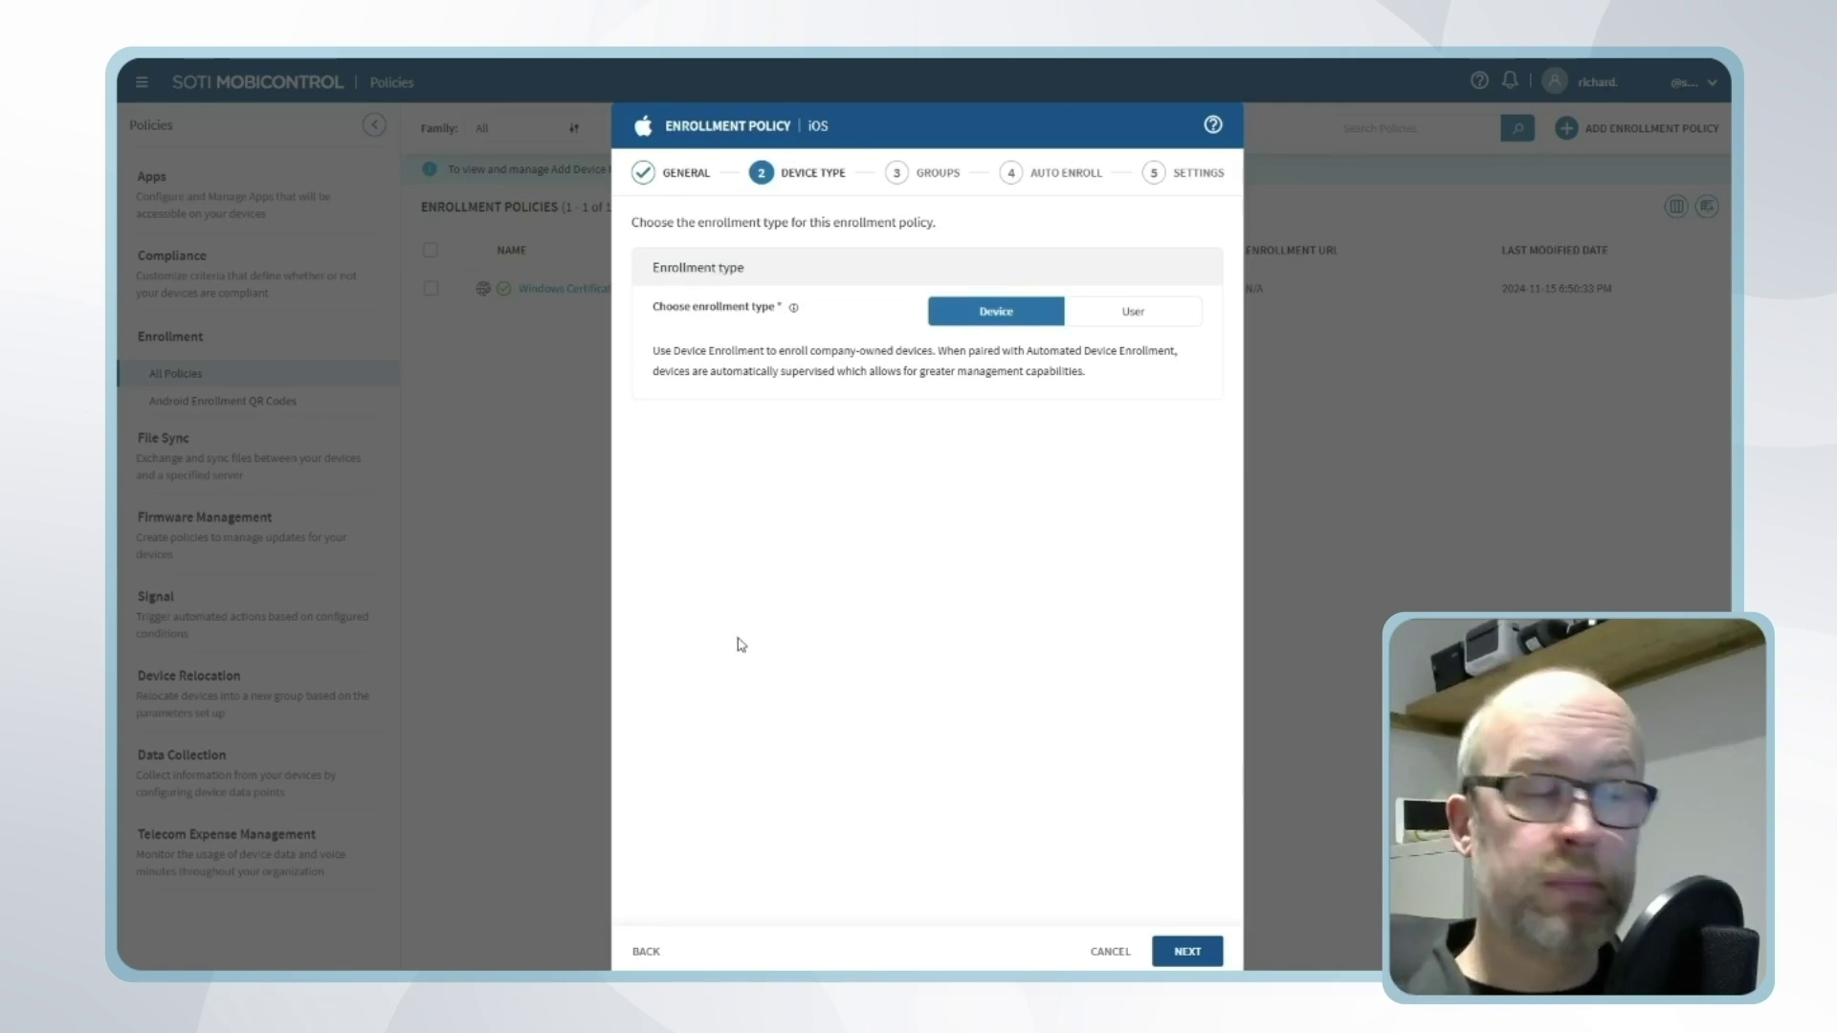
click(1186, 963)
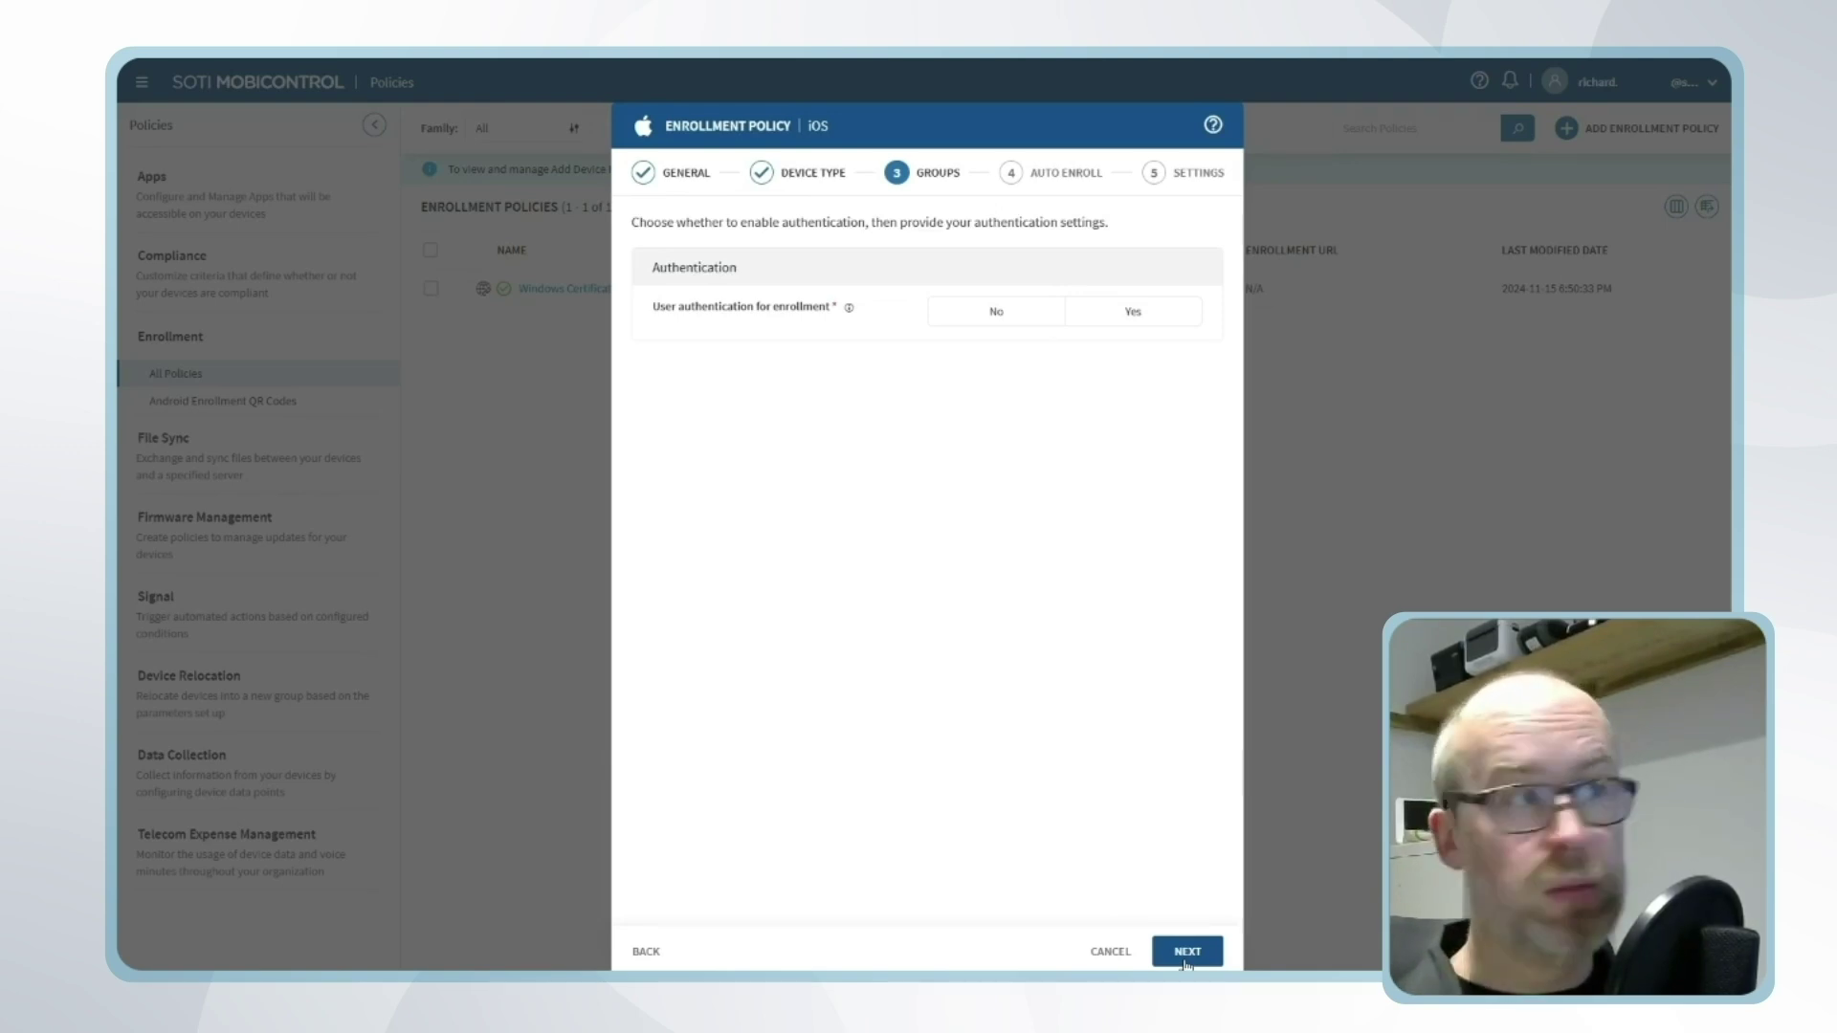
- Require password authentication with an enrollment password and send devices to My Company > Warehouse Devices
click(1185, 957)
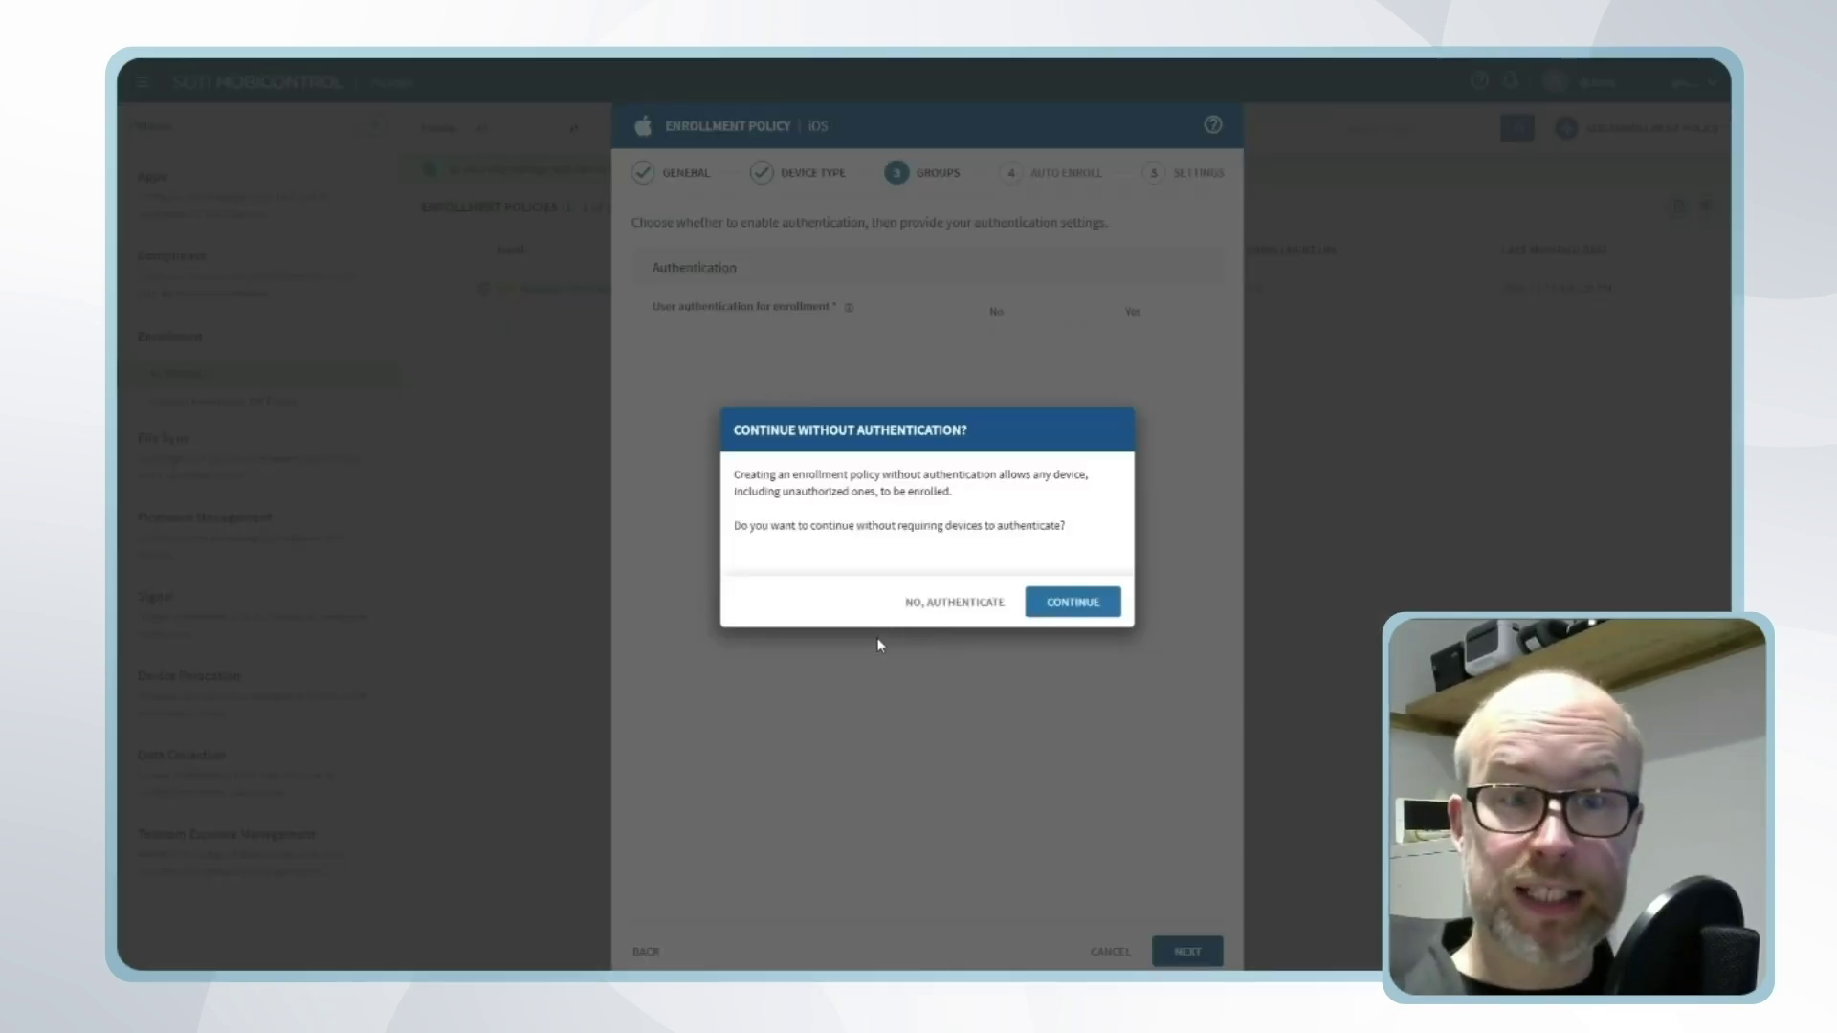
click(962, 605)
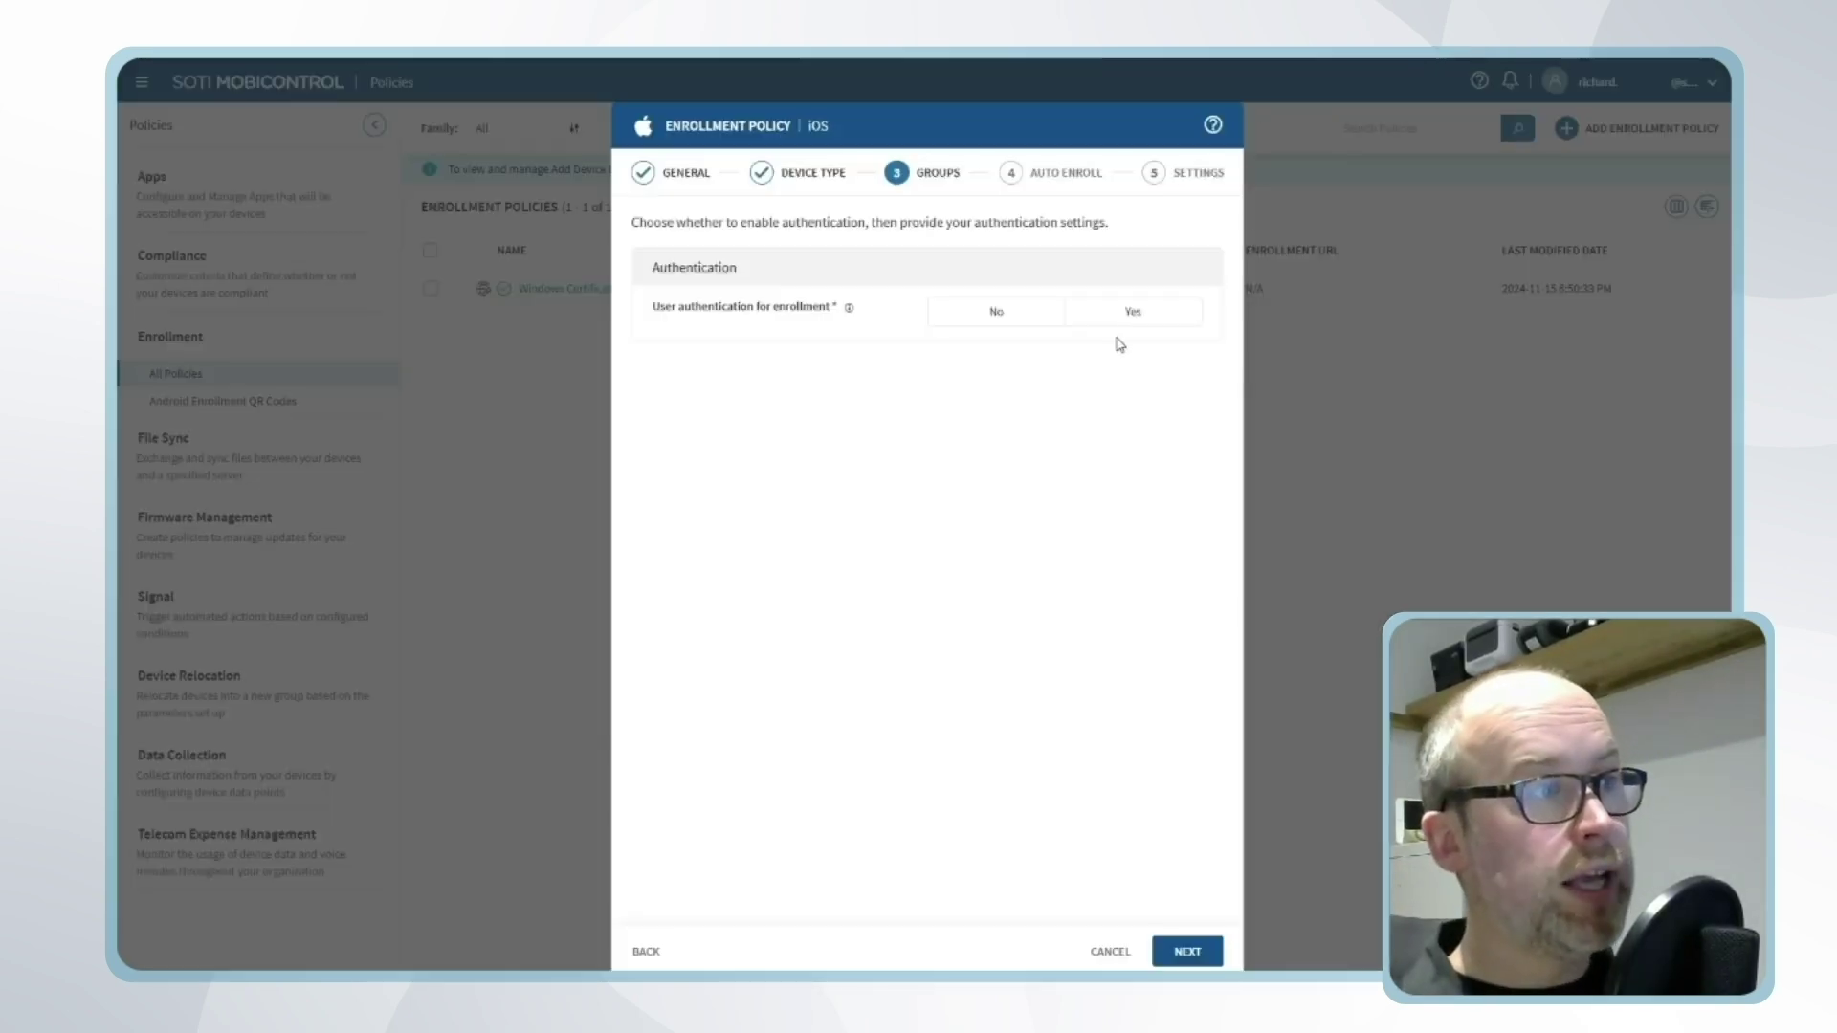
click(1138, 324)
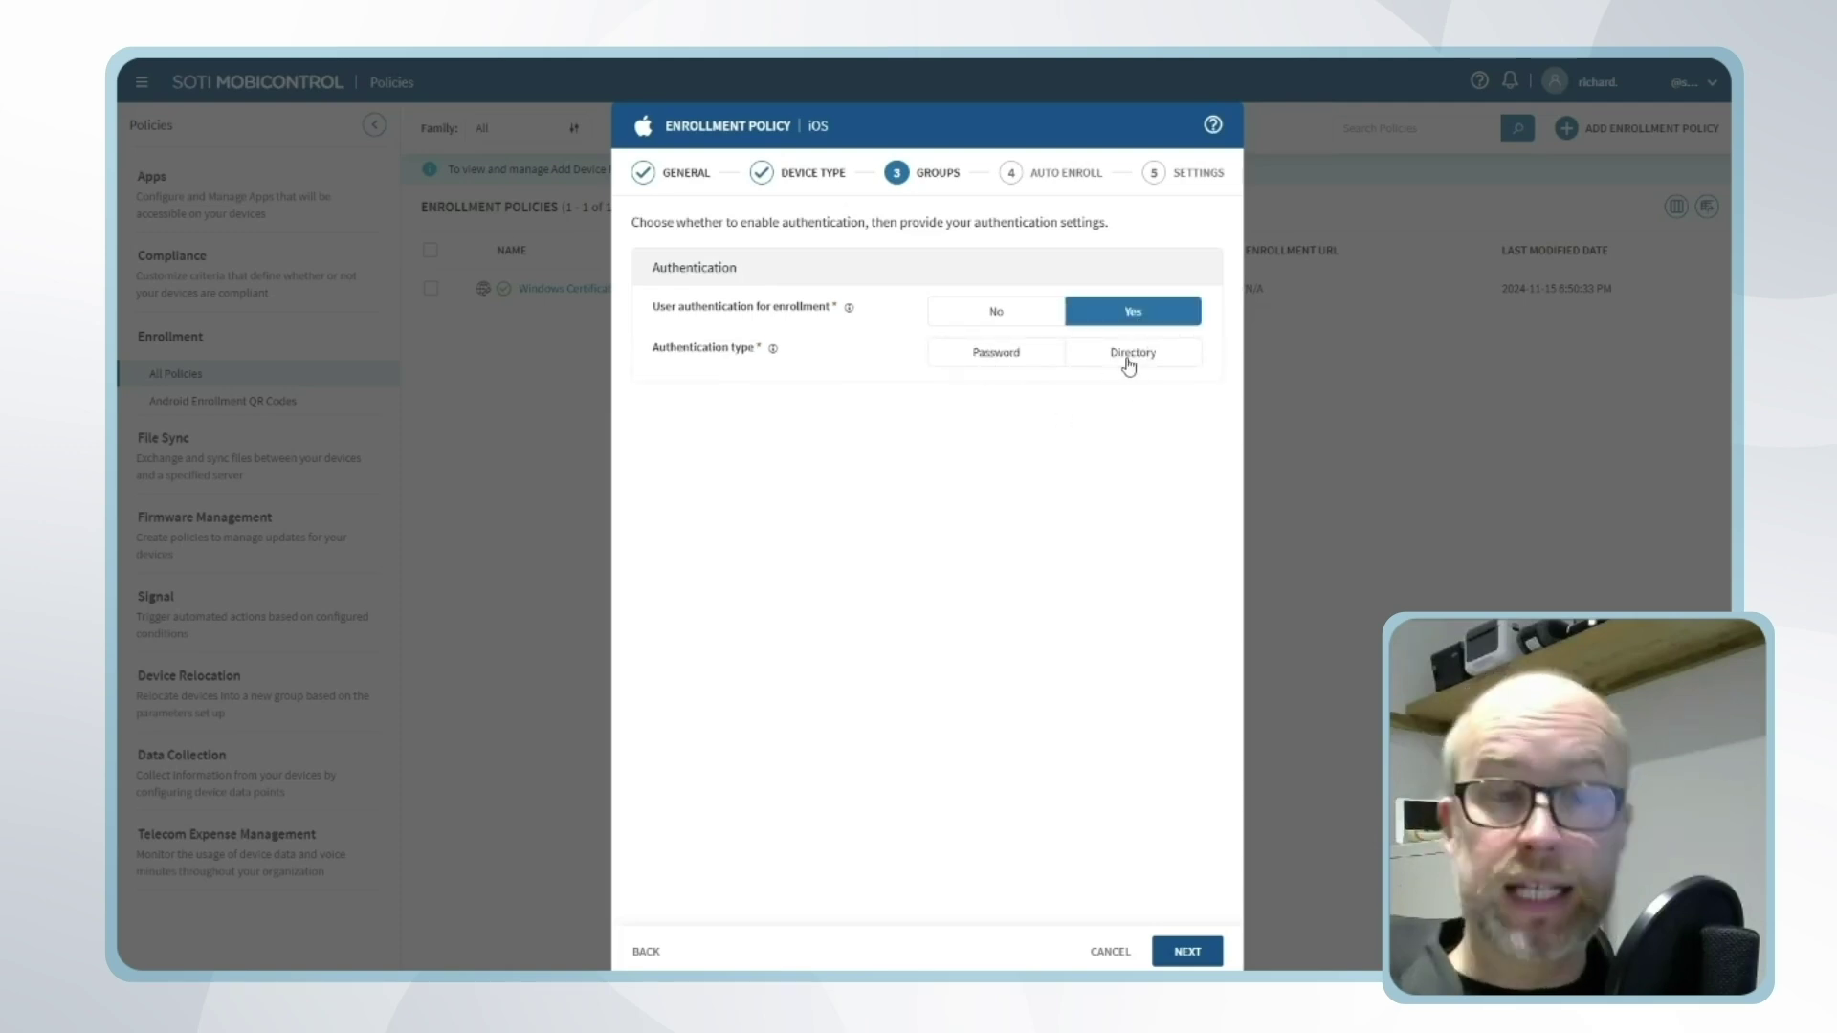
click(1016, 370)
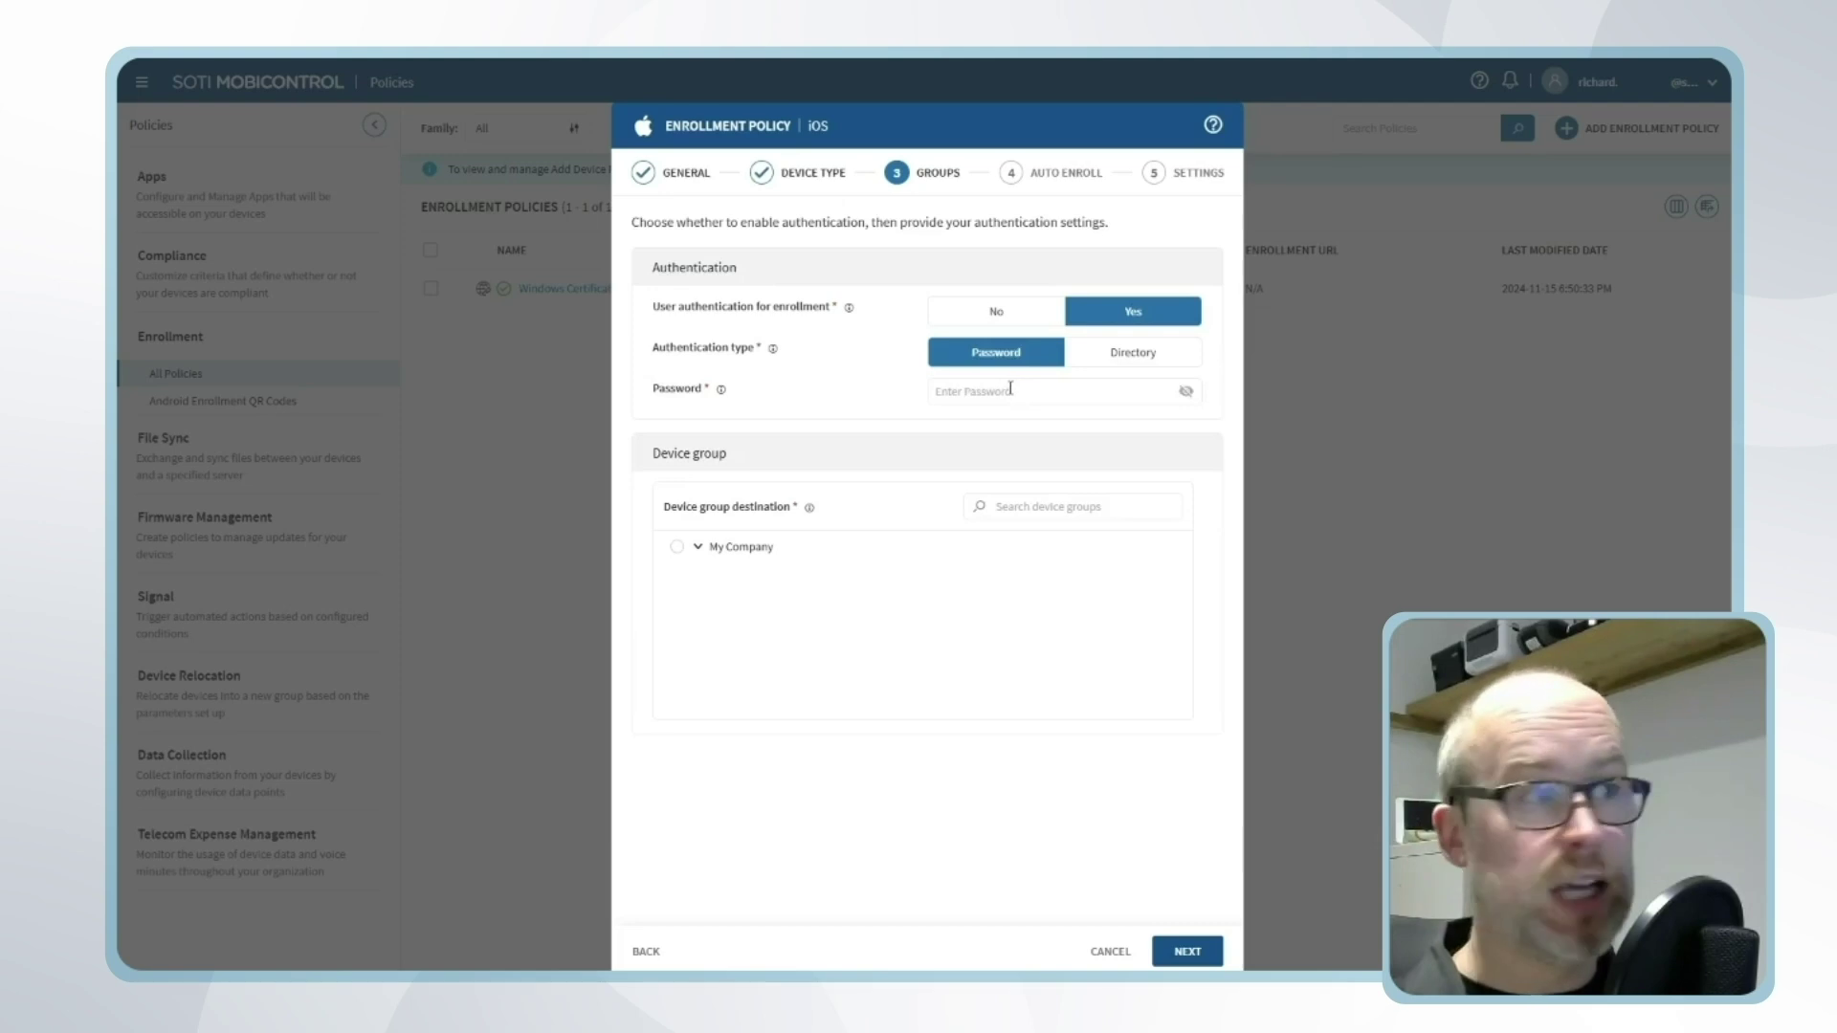
click(990, 397)
text(********)
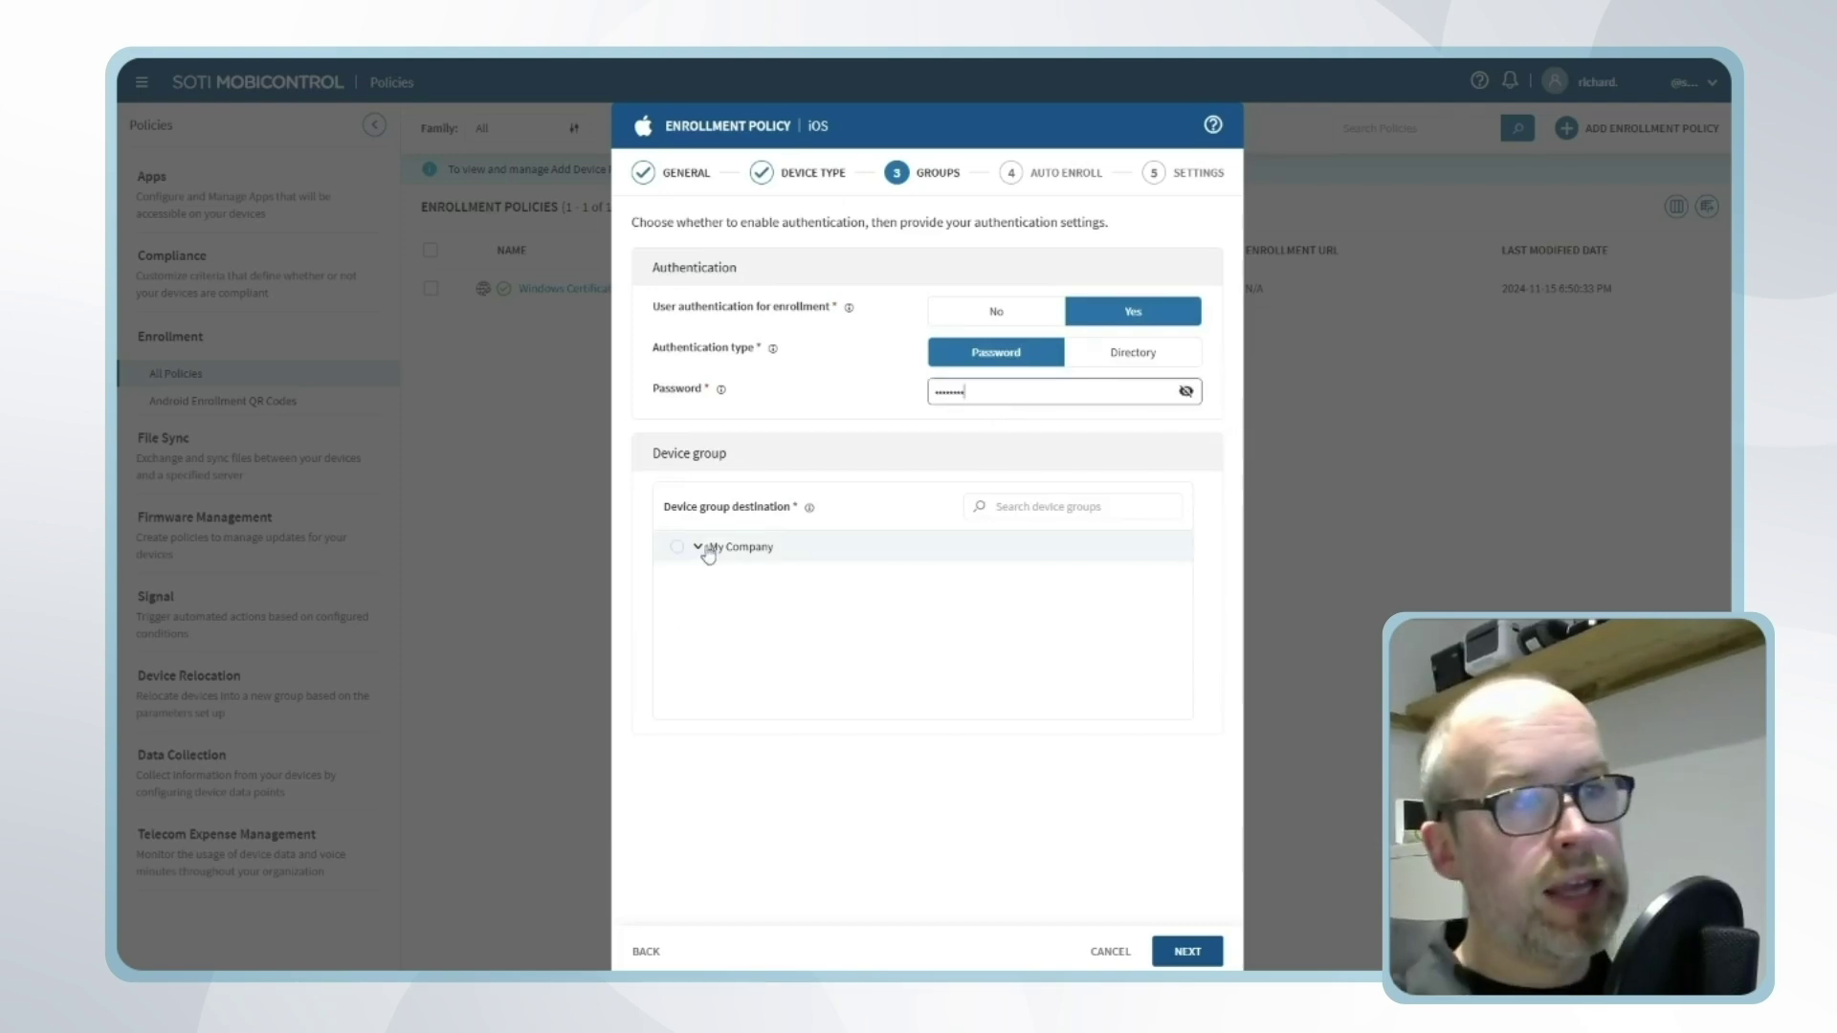
click(697, 547)
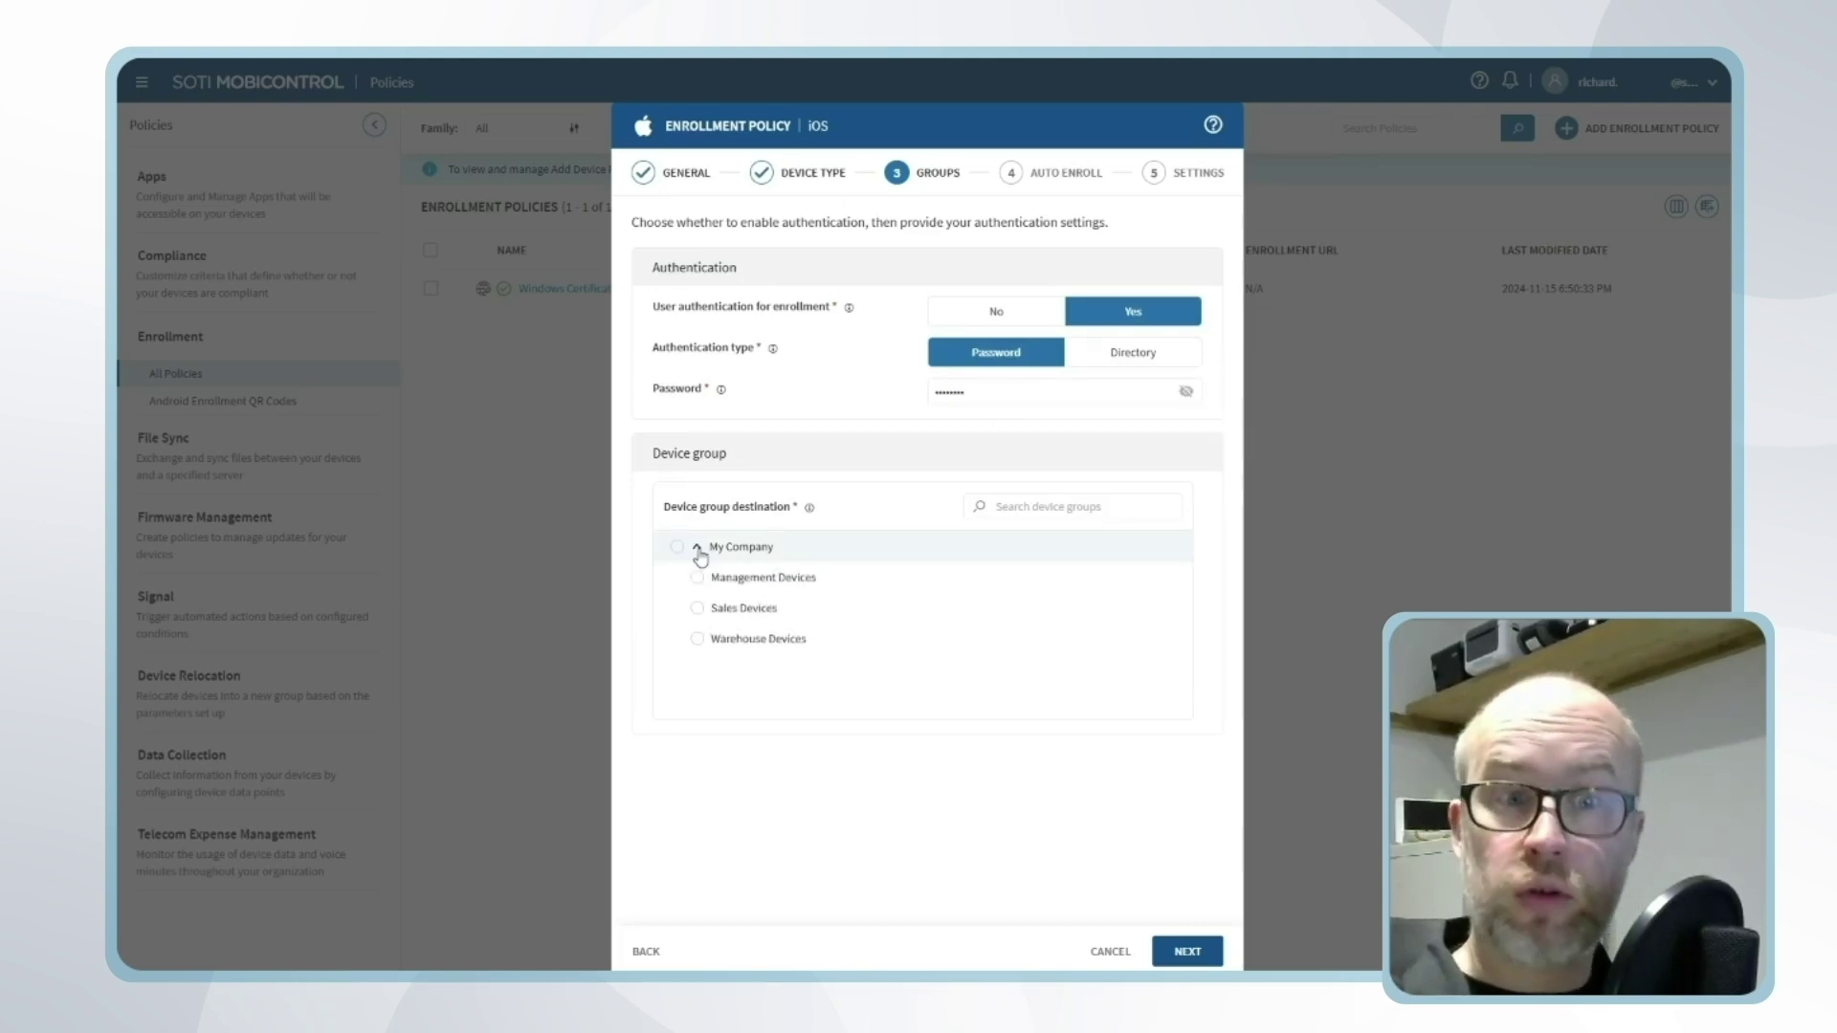
click(698, 639)
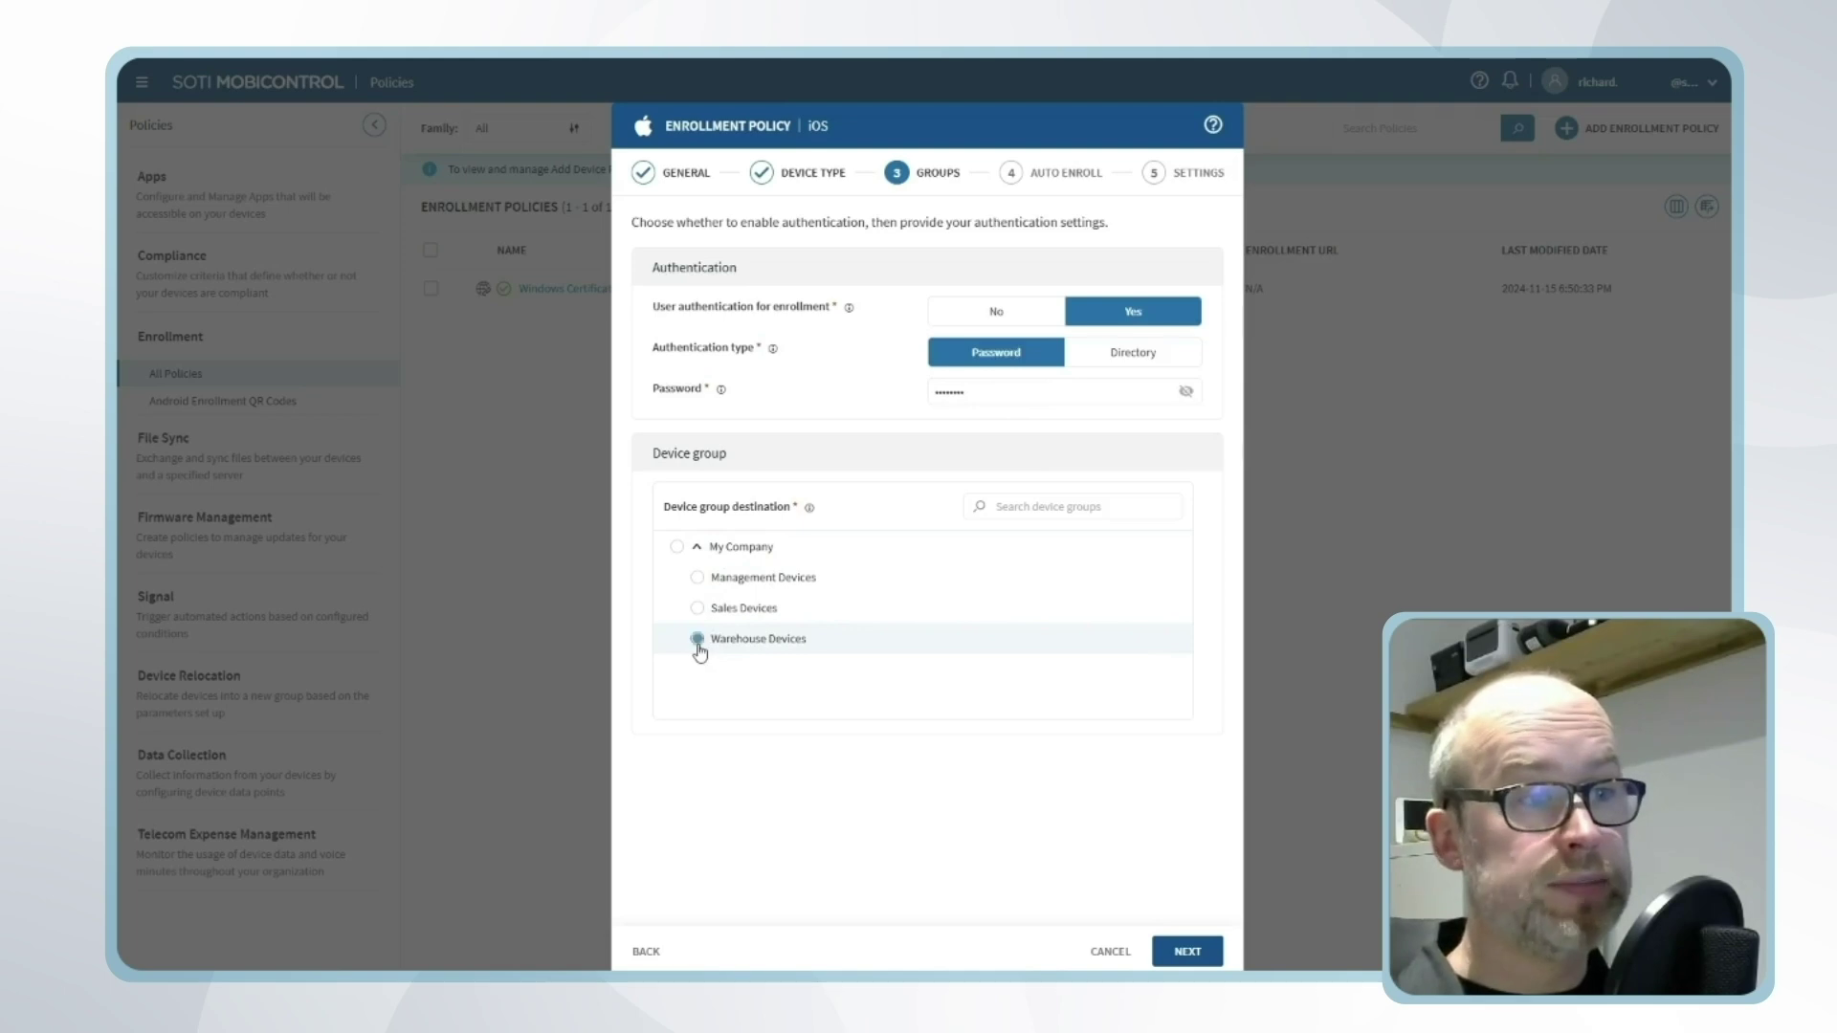
- Enable Automated Device Enrollment on the Auto Enroll step and review its General settings toggles
click(1187, 952)
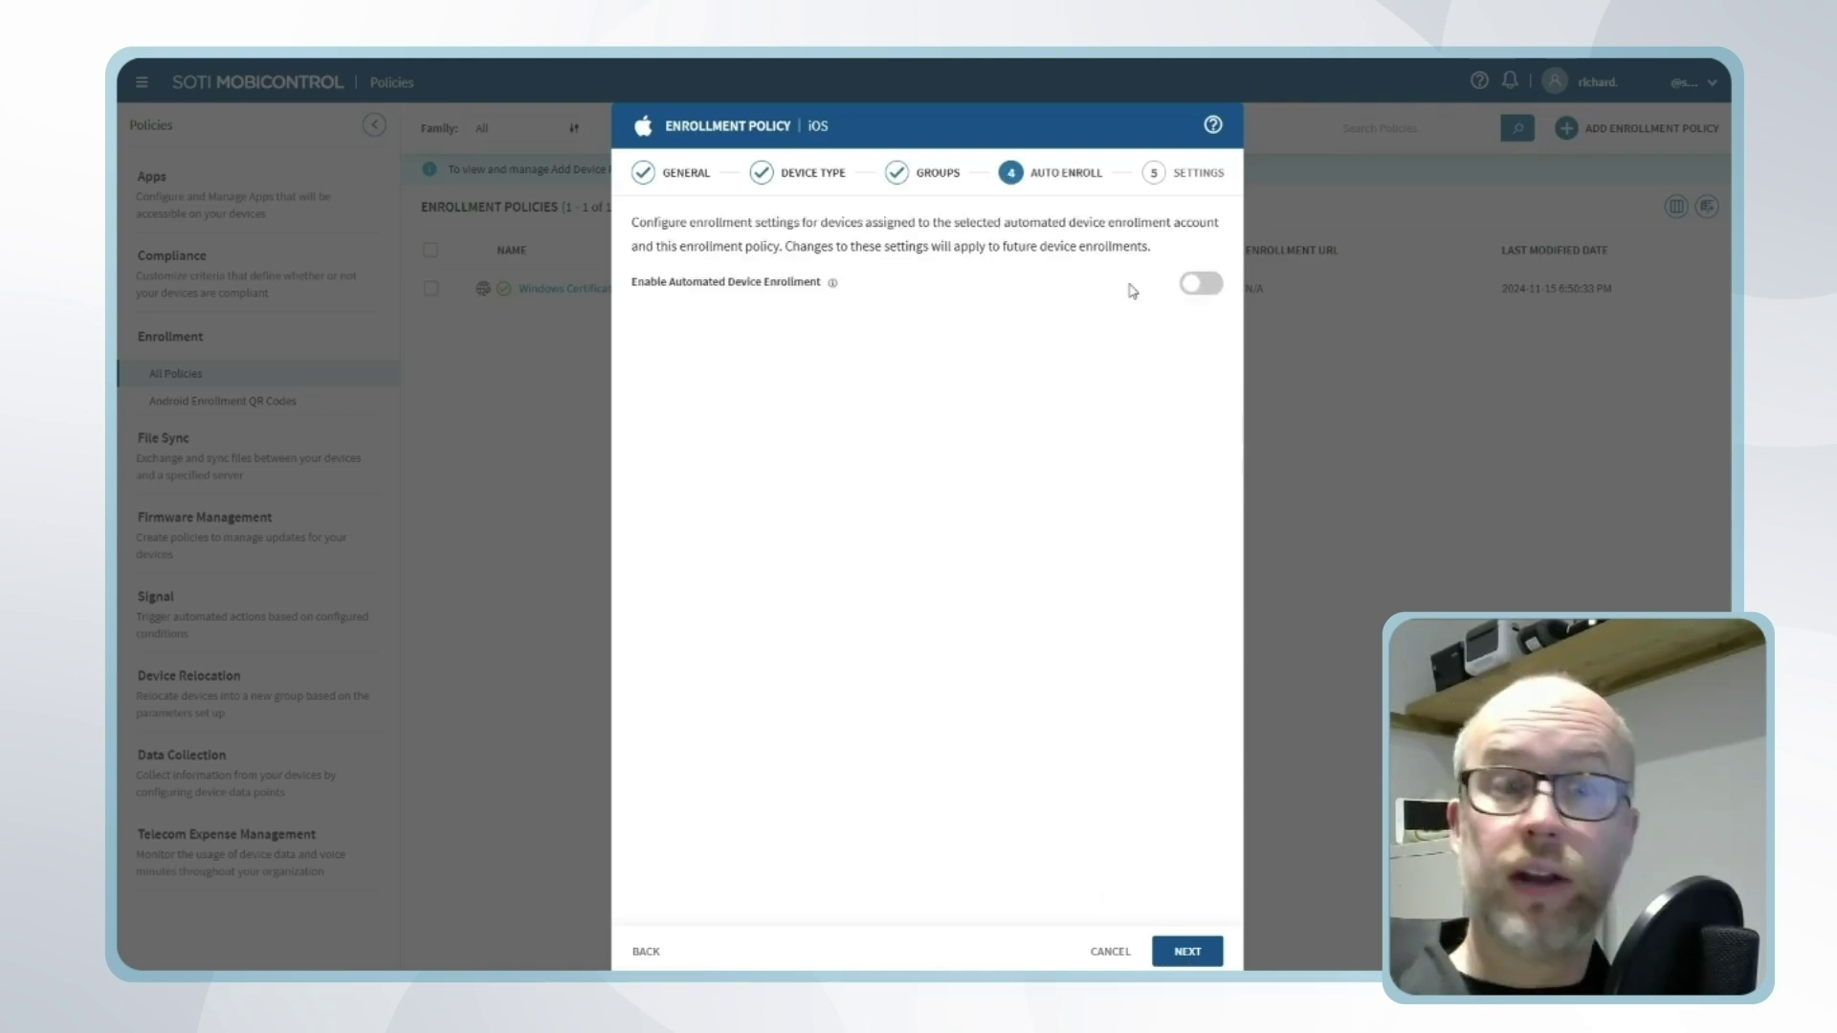
click(1195, 287)
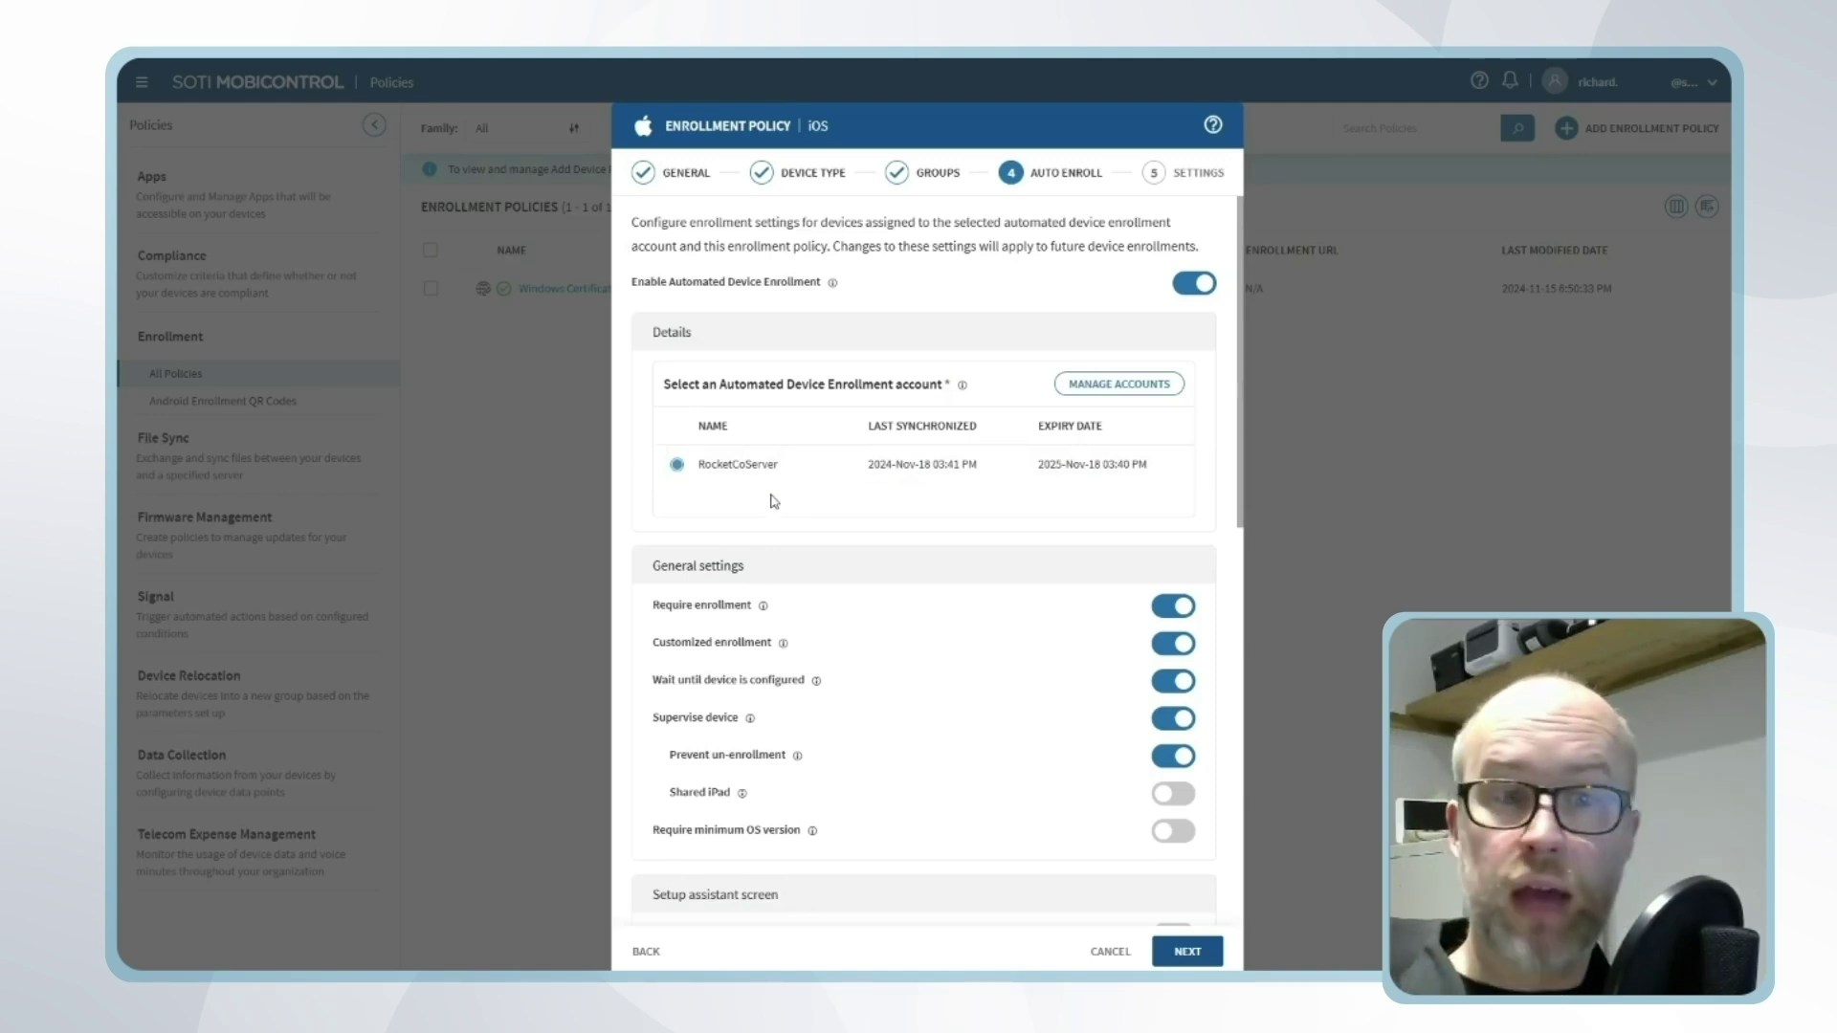
scroll(800, 515, down, 3)
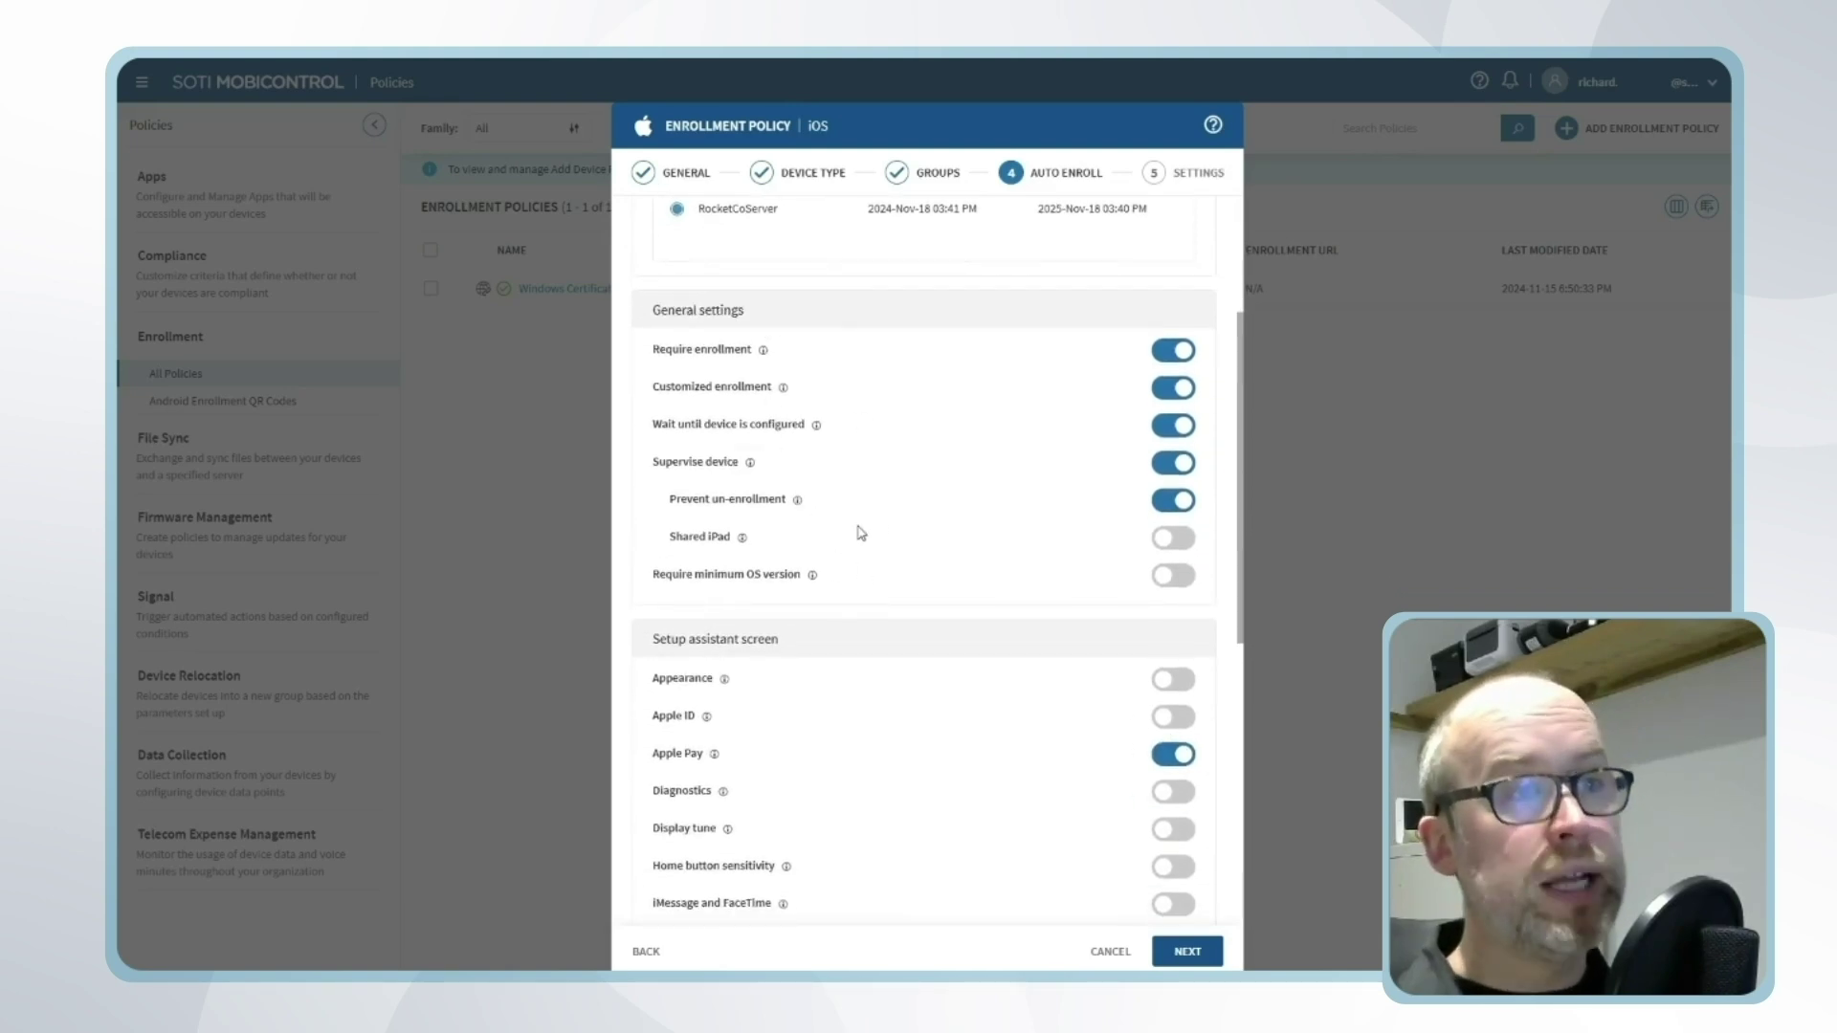
mouse_move(821, 432)
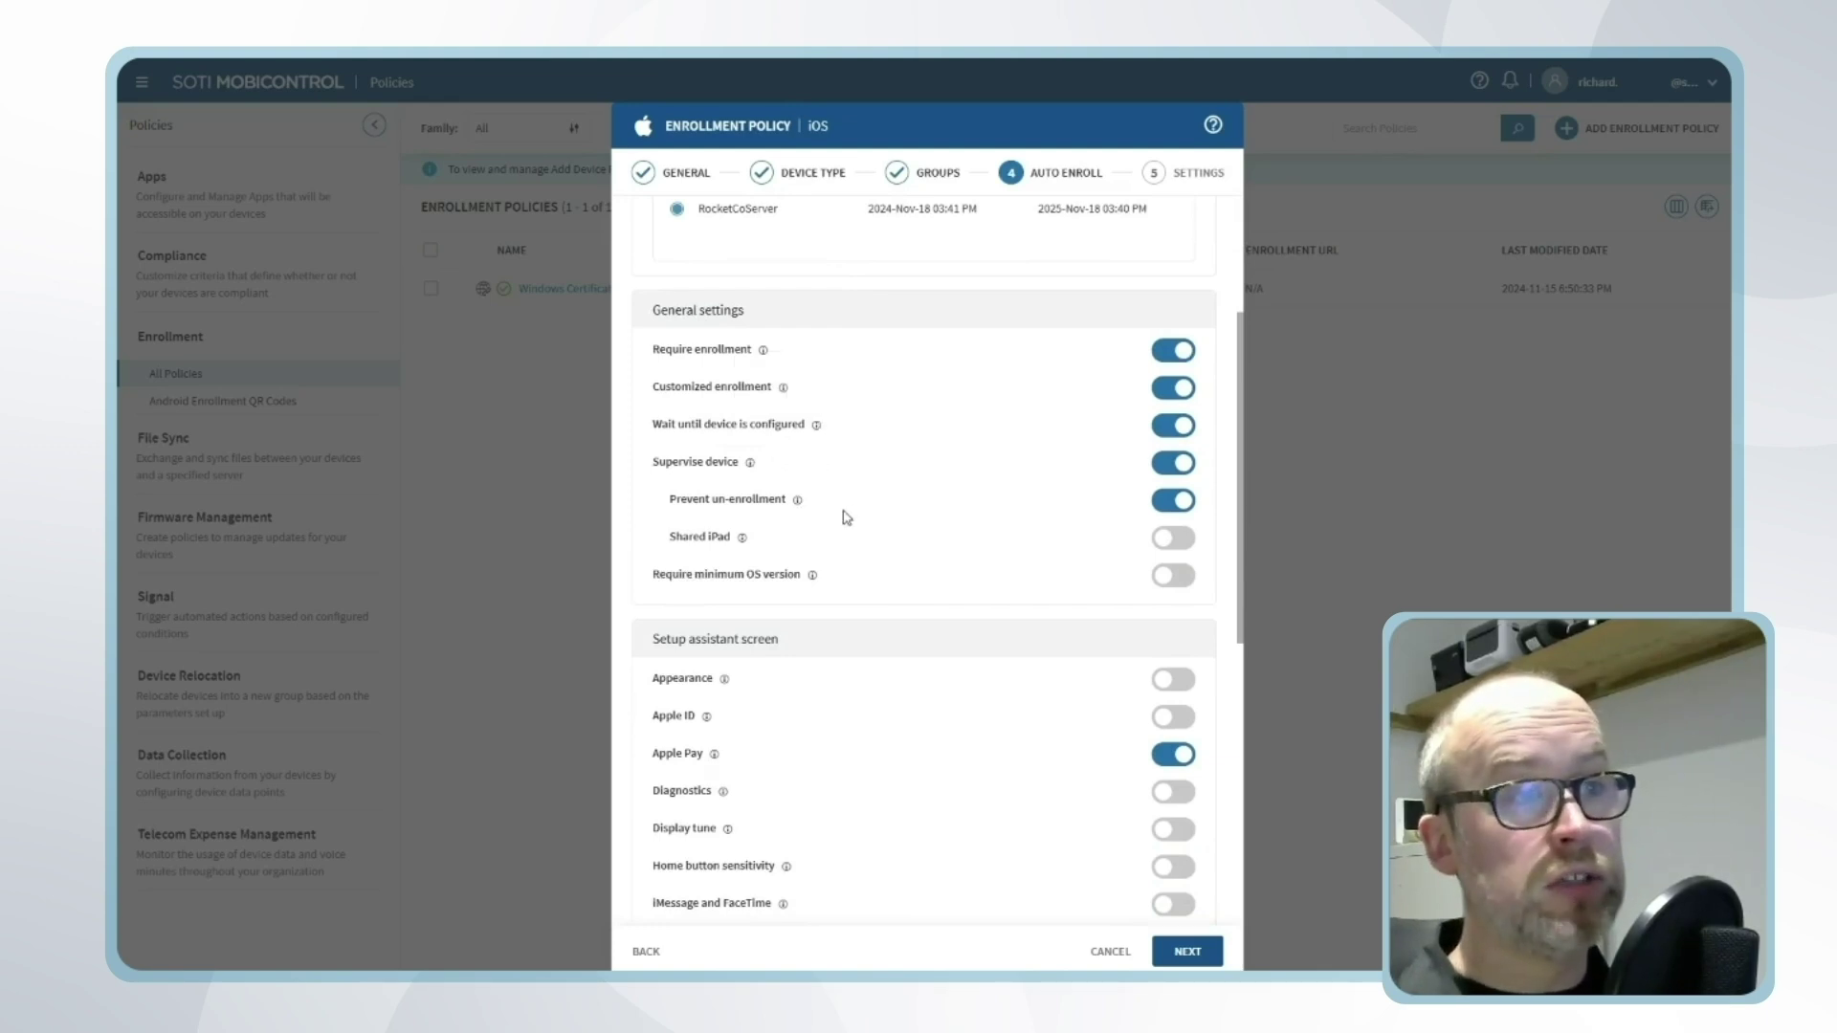
mouse_move(801, 513)
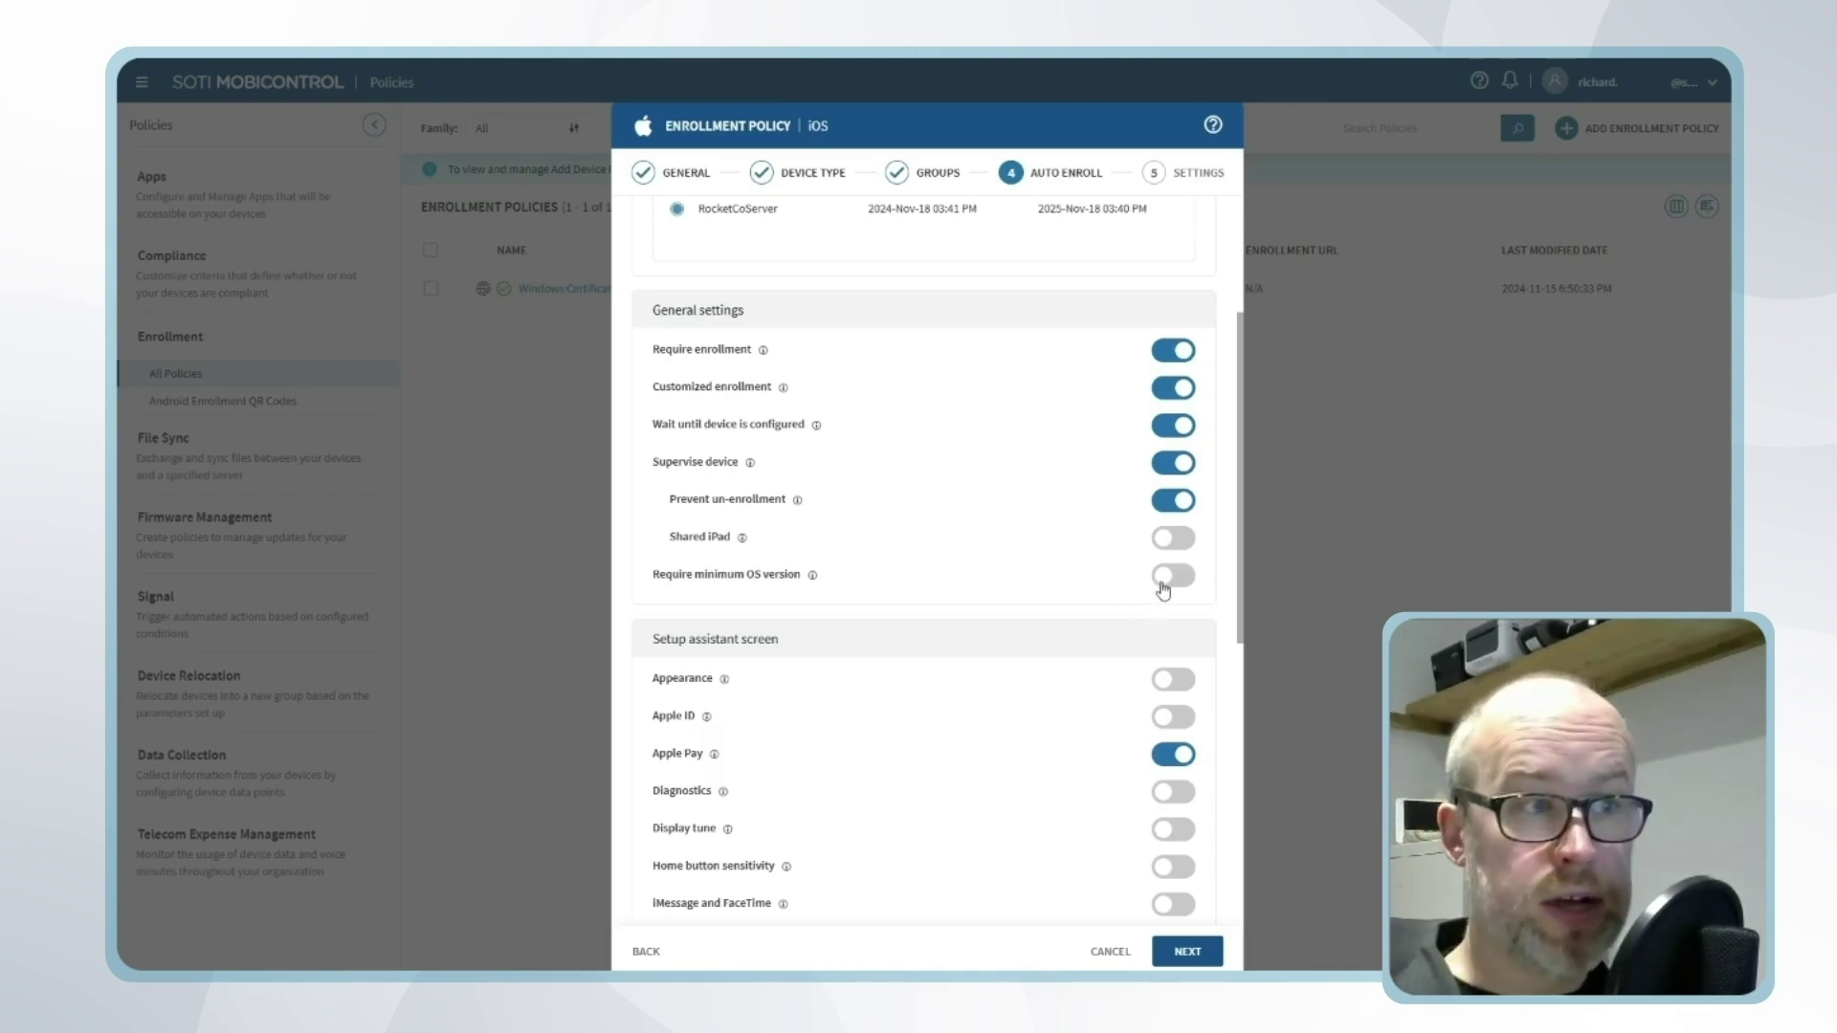
- Switch off the Apple Pay and Passcode setup assistant screens, leaving Location services off
scroll(987, 624, down, 1)
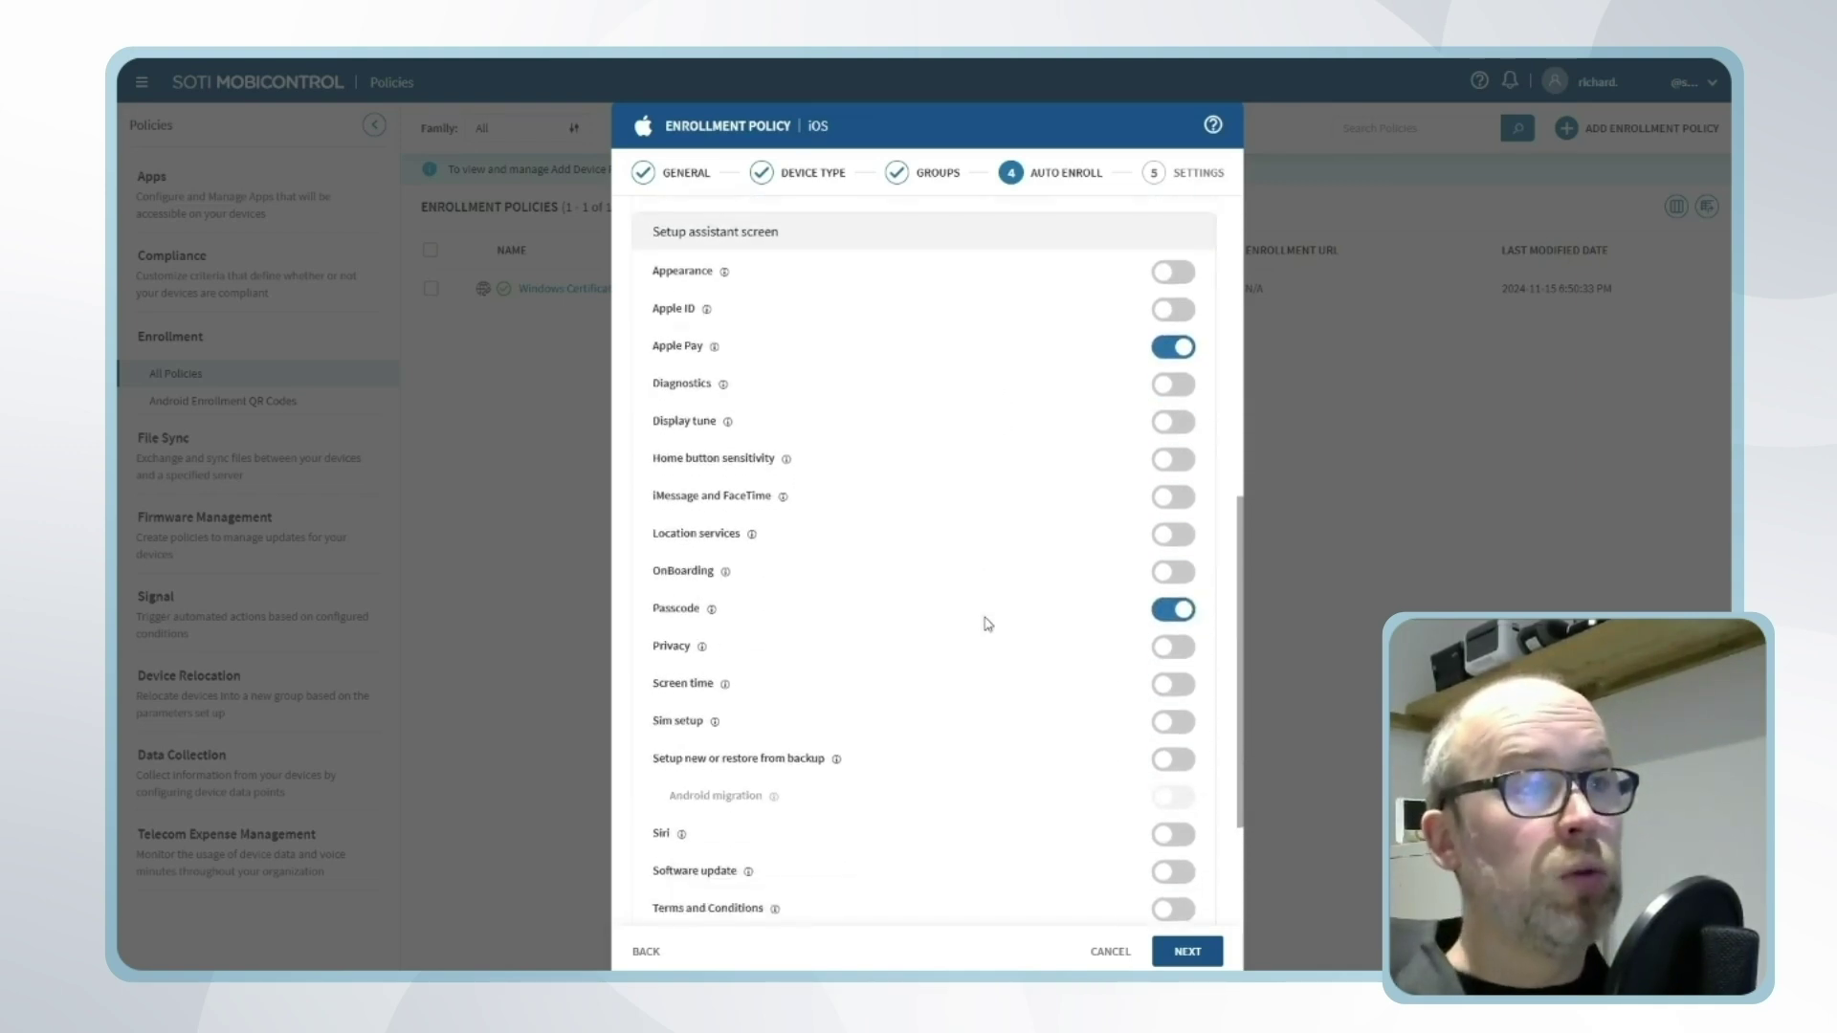
scroll(987, 624, up, 1)
scroll(988, 624, down, 2)
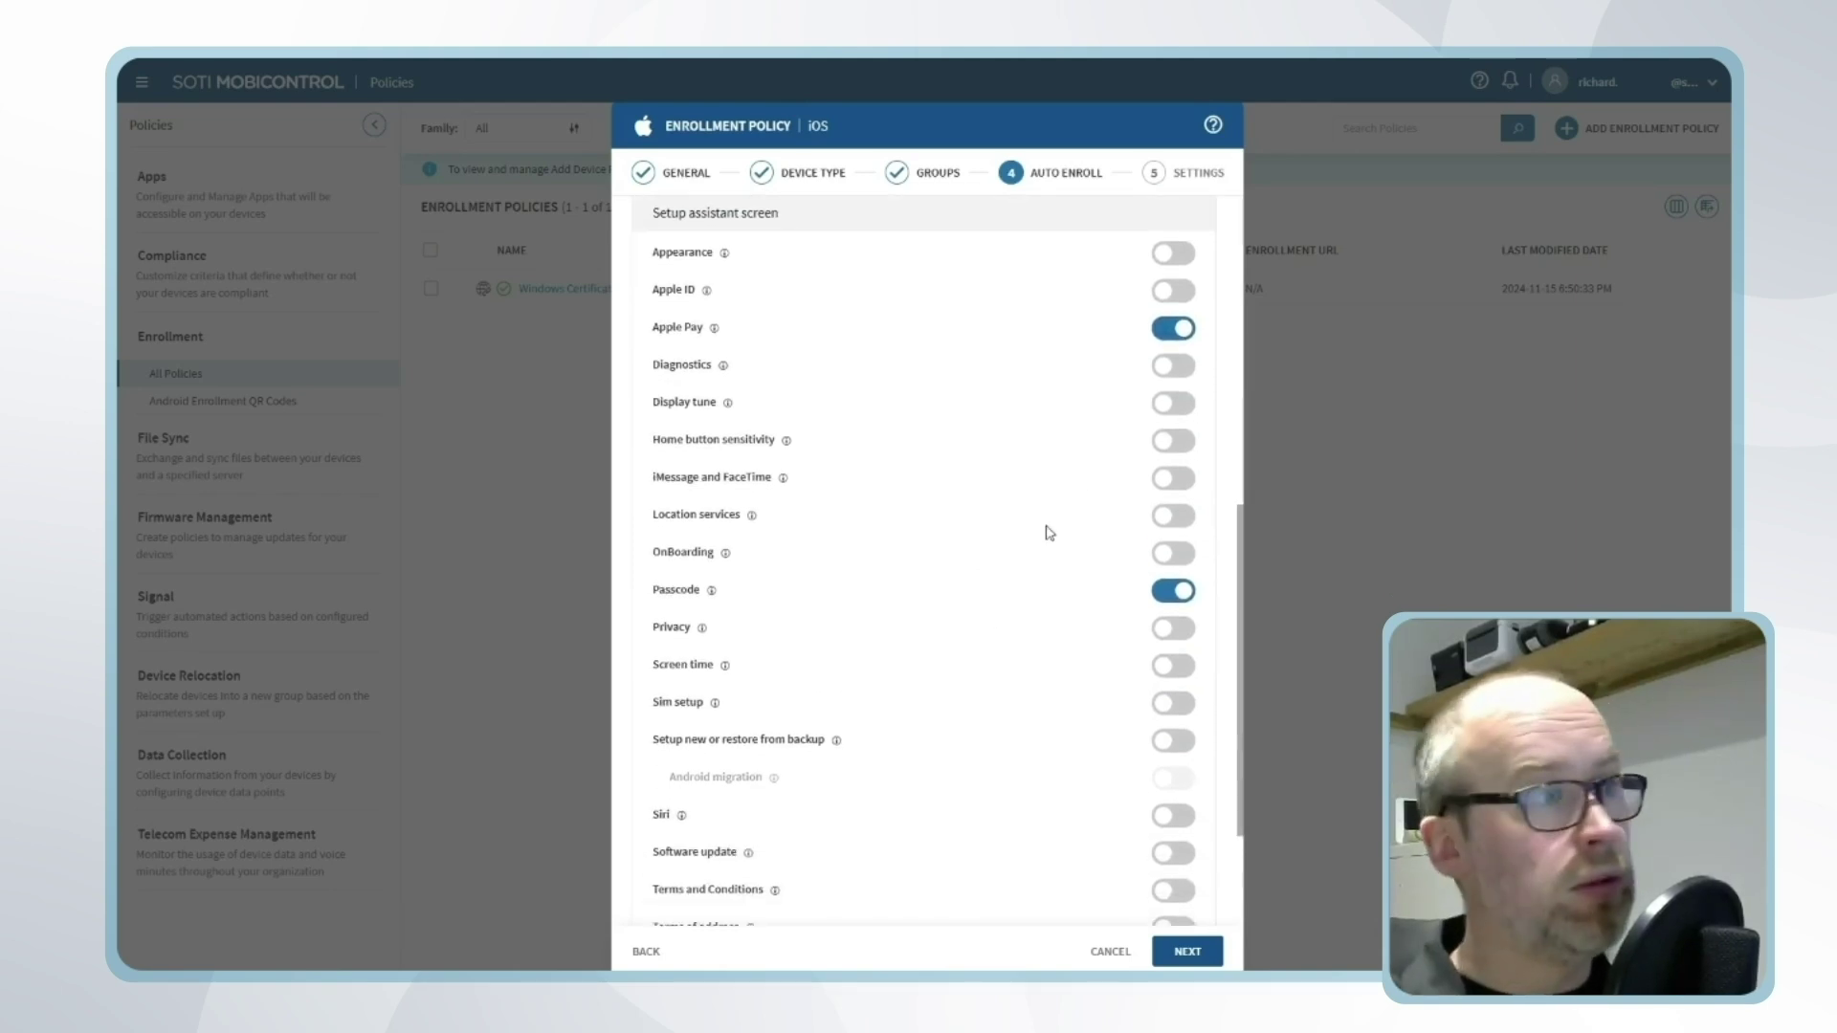
click(1176, 343)
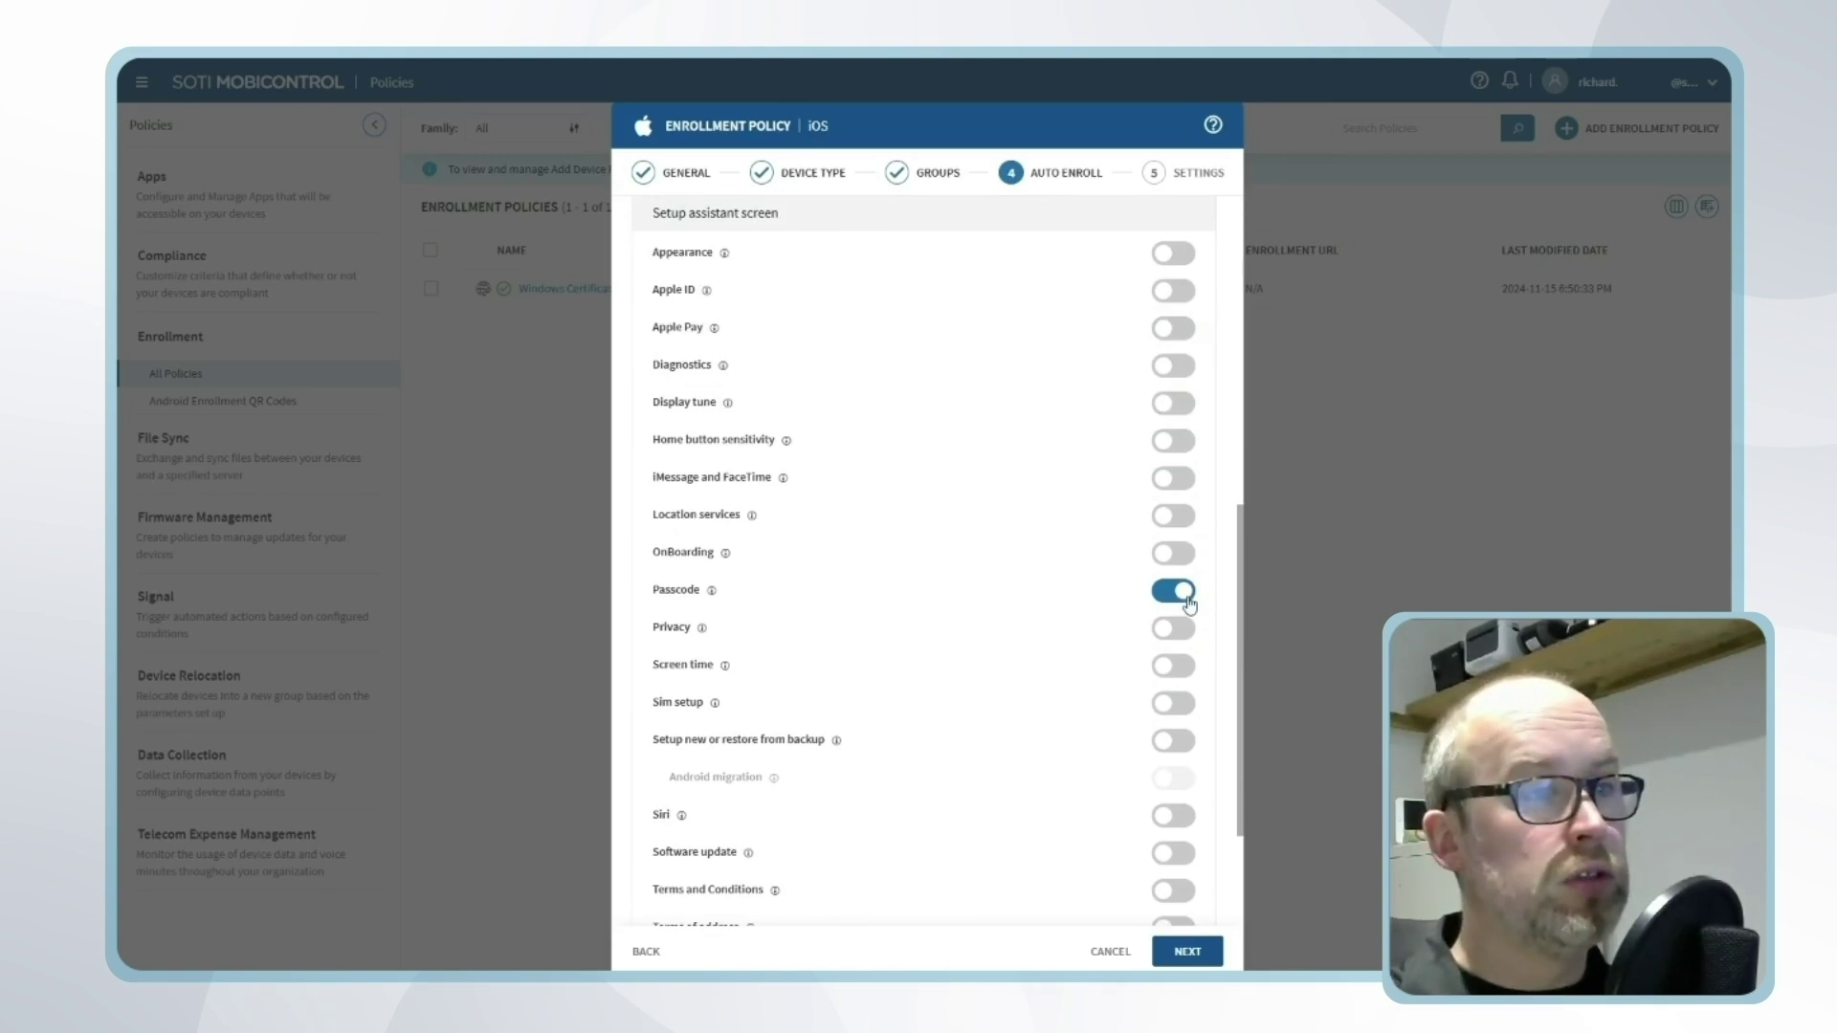
click(1180, 517)
click(1180, 518)
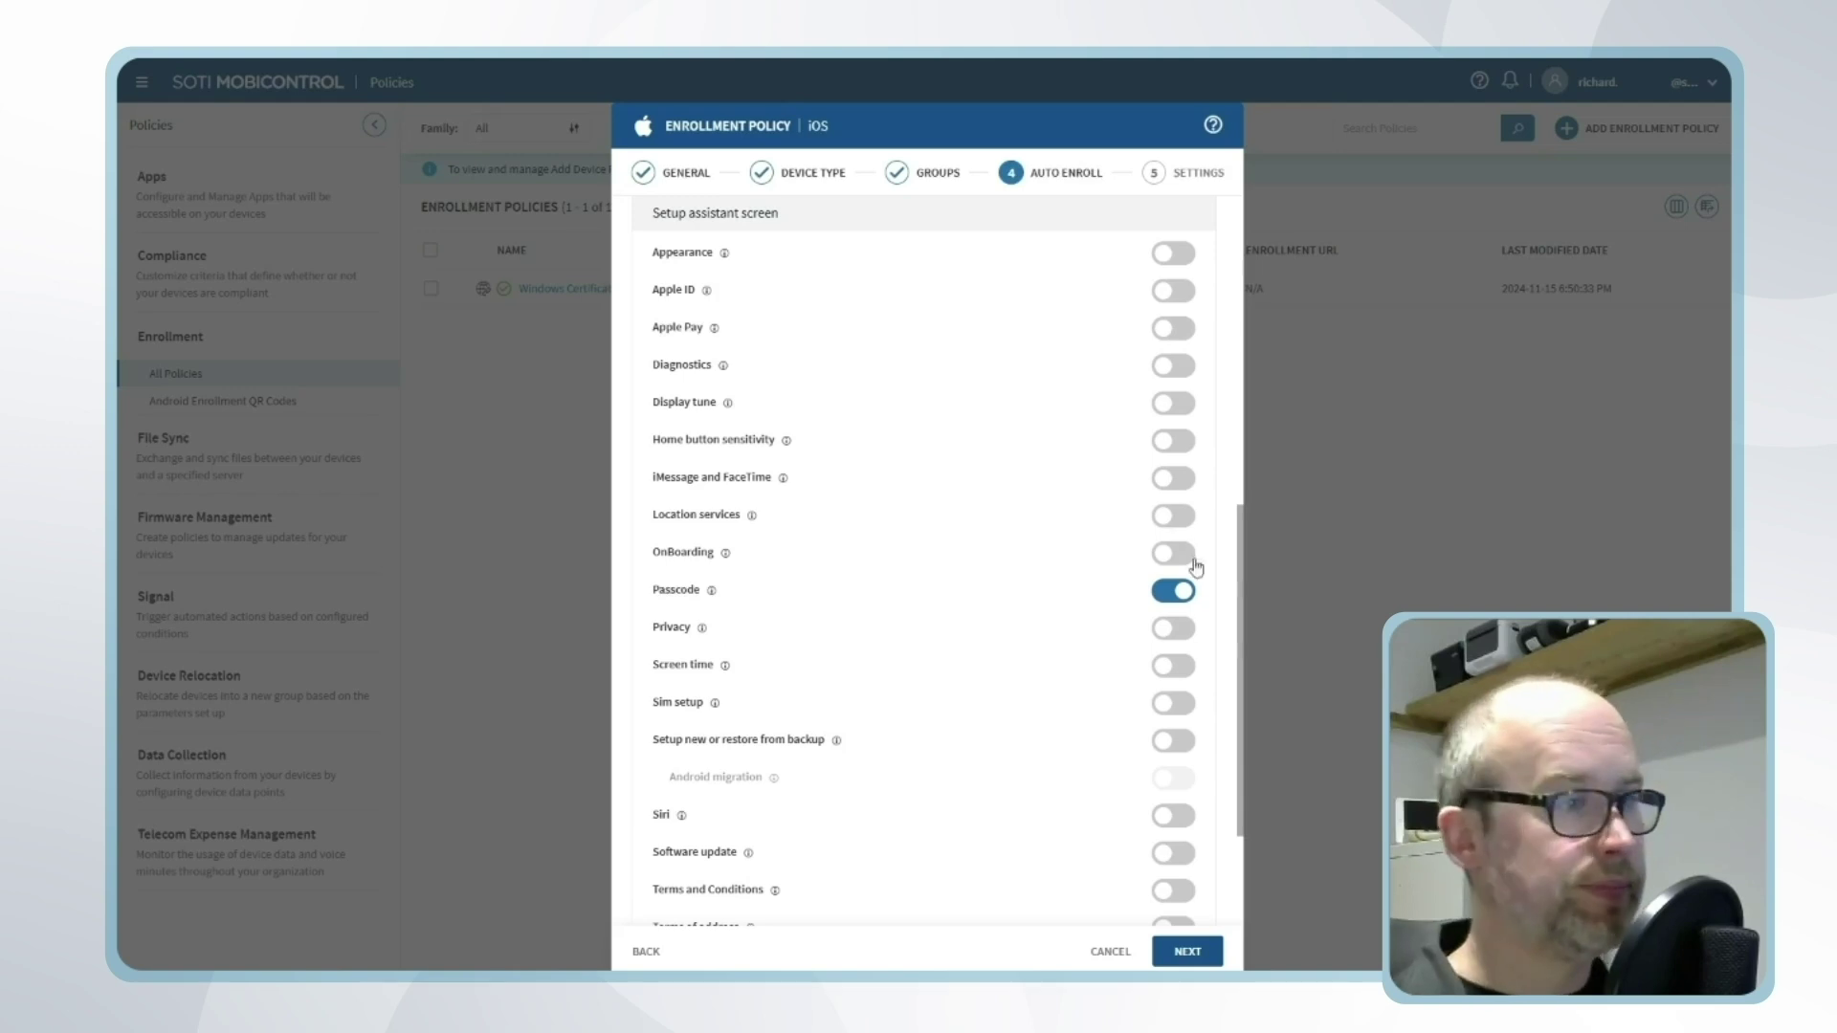
click(1185, 593)
scroll(1186, 603, down, 2)
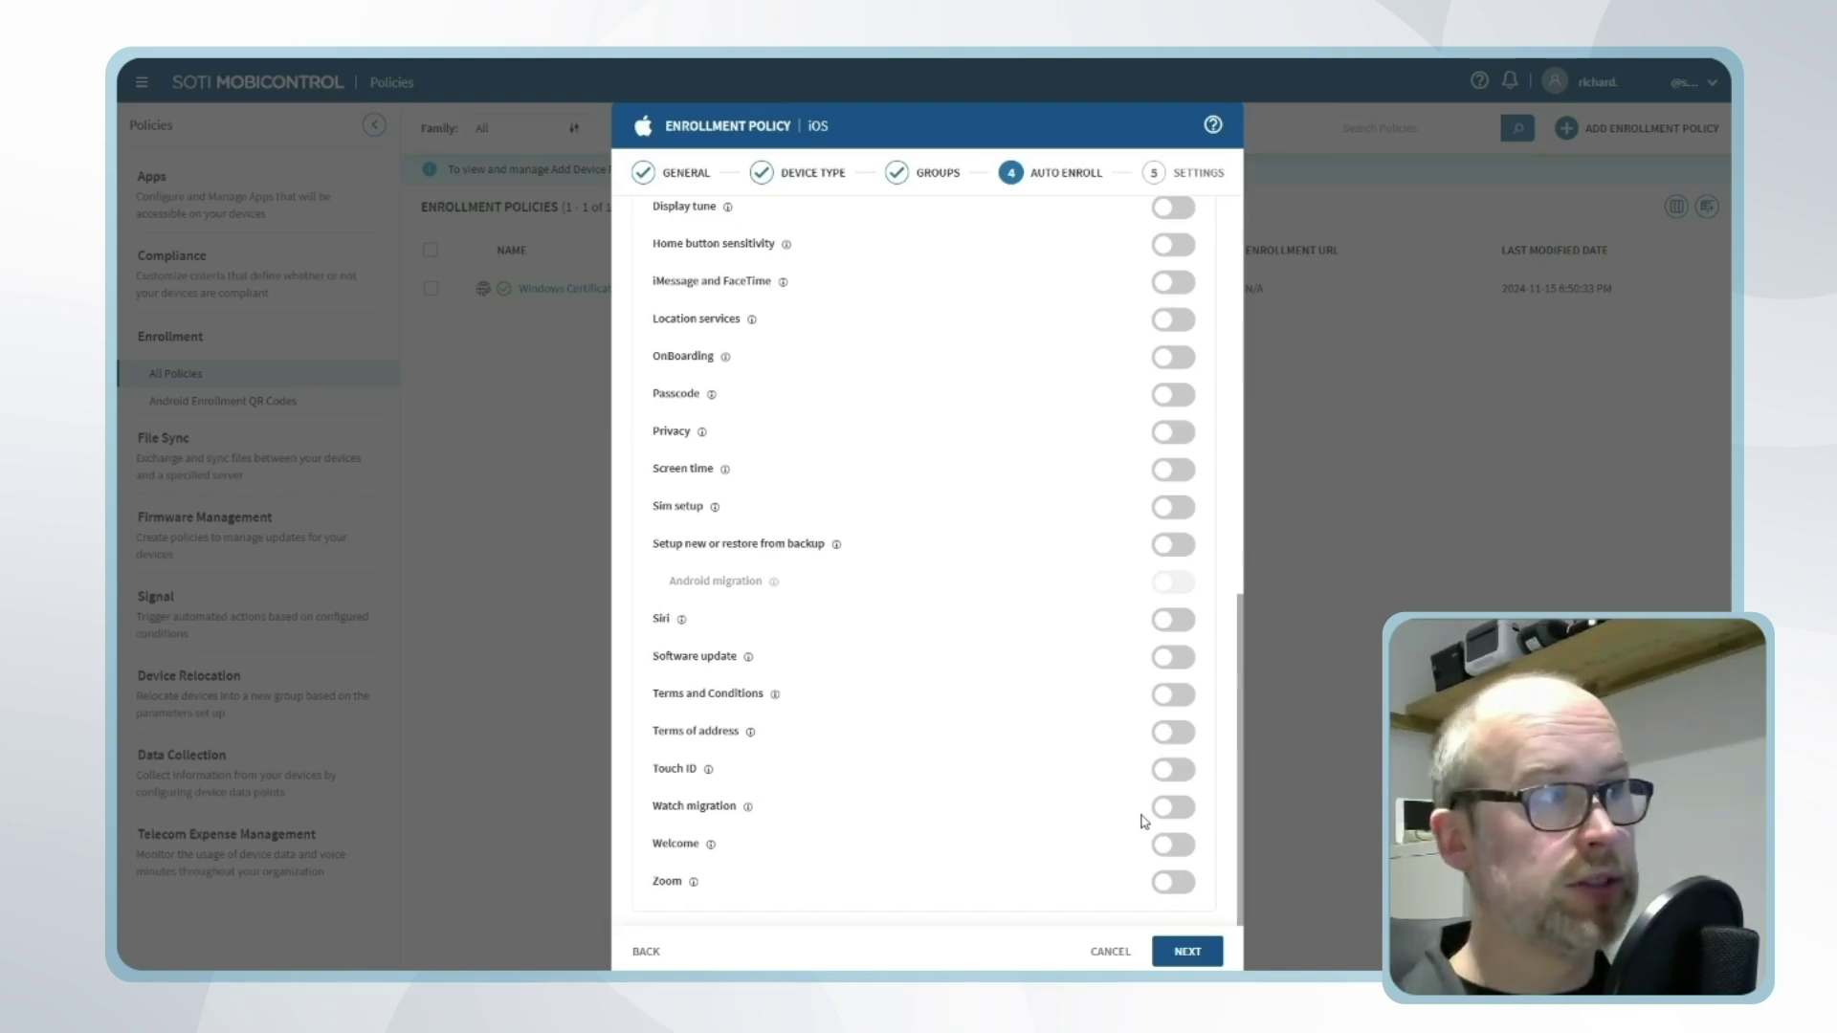
click(1196, 954)
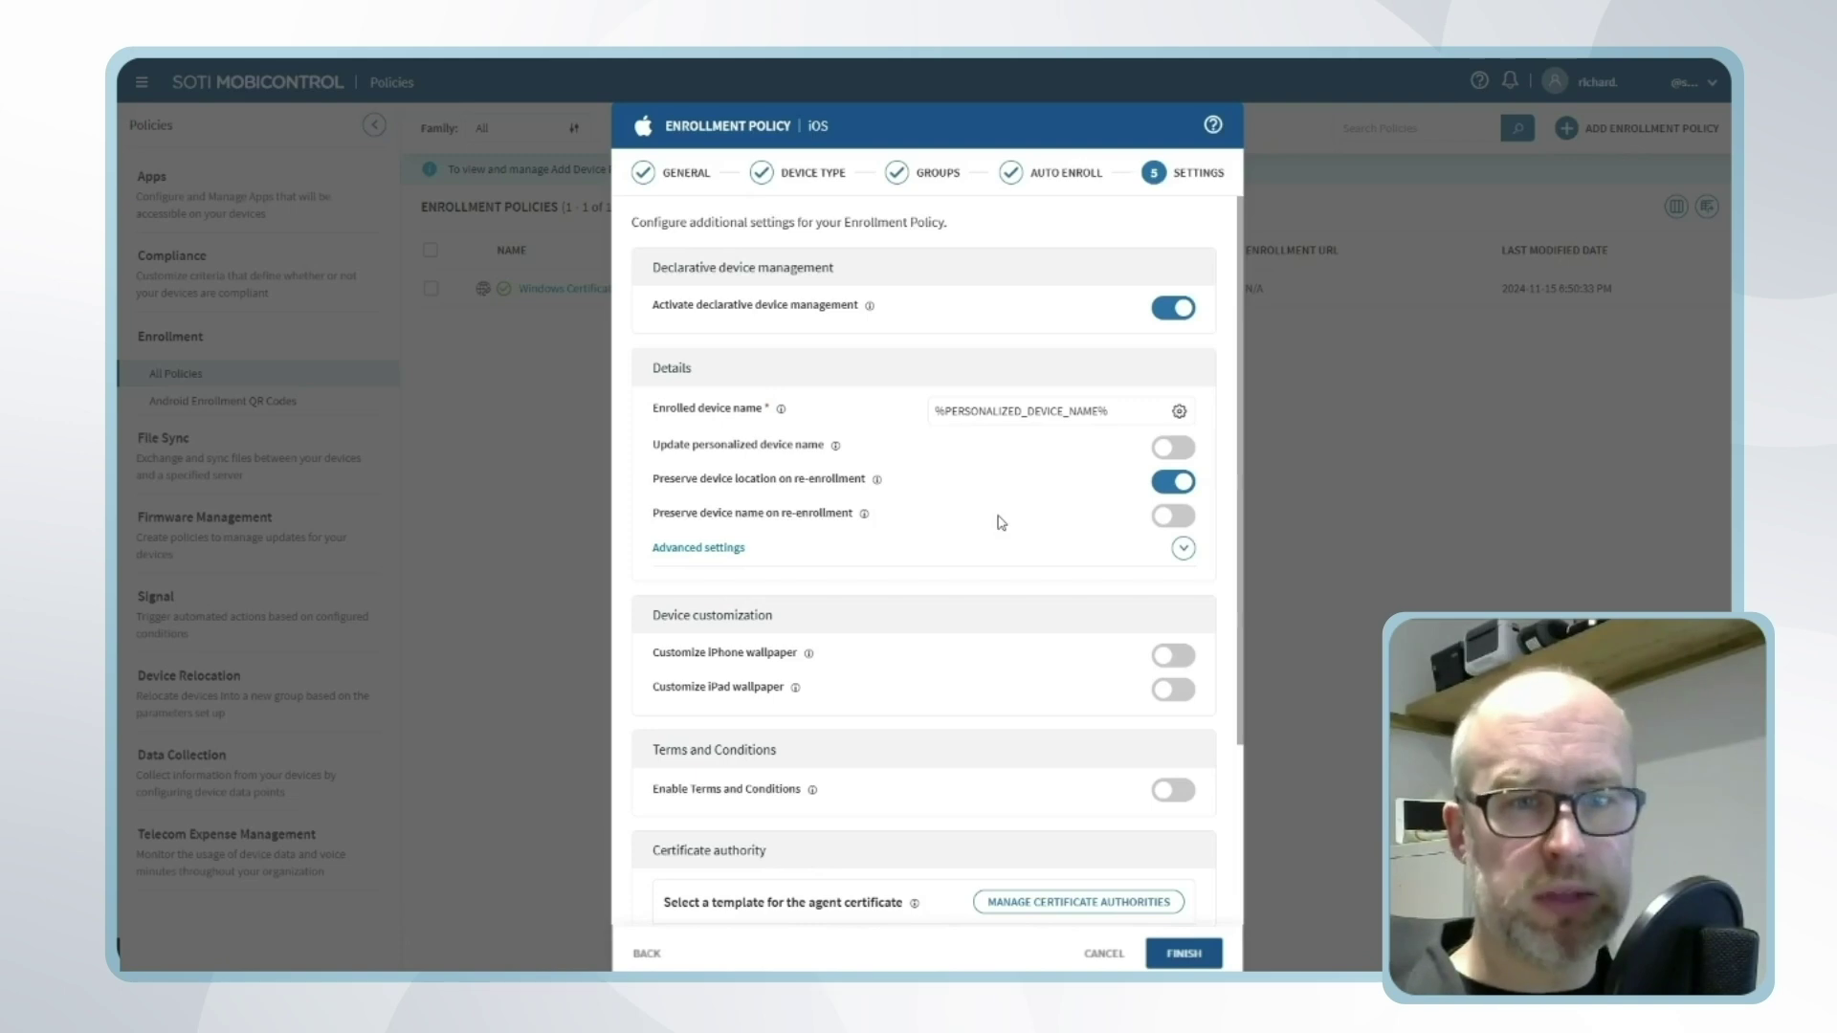
- Review the Settings step and finish creating the RocketCoDevice Enrollment policy
scroll(924, 409, down, 1)
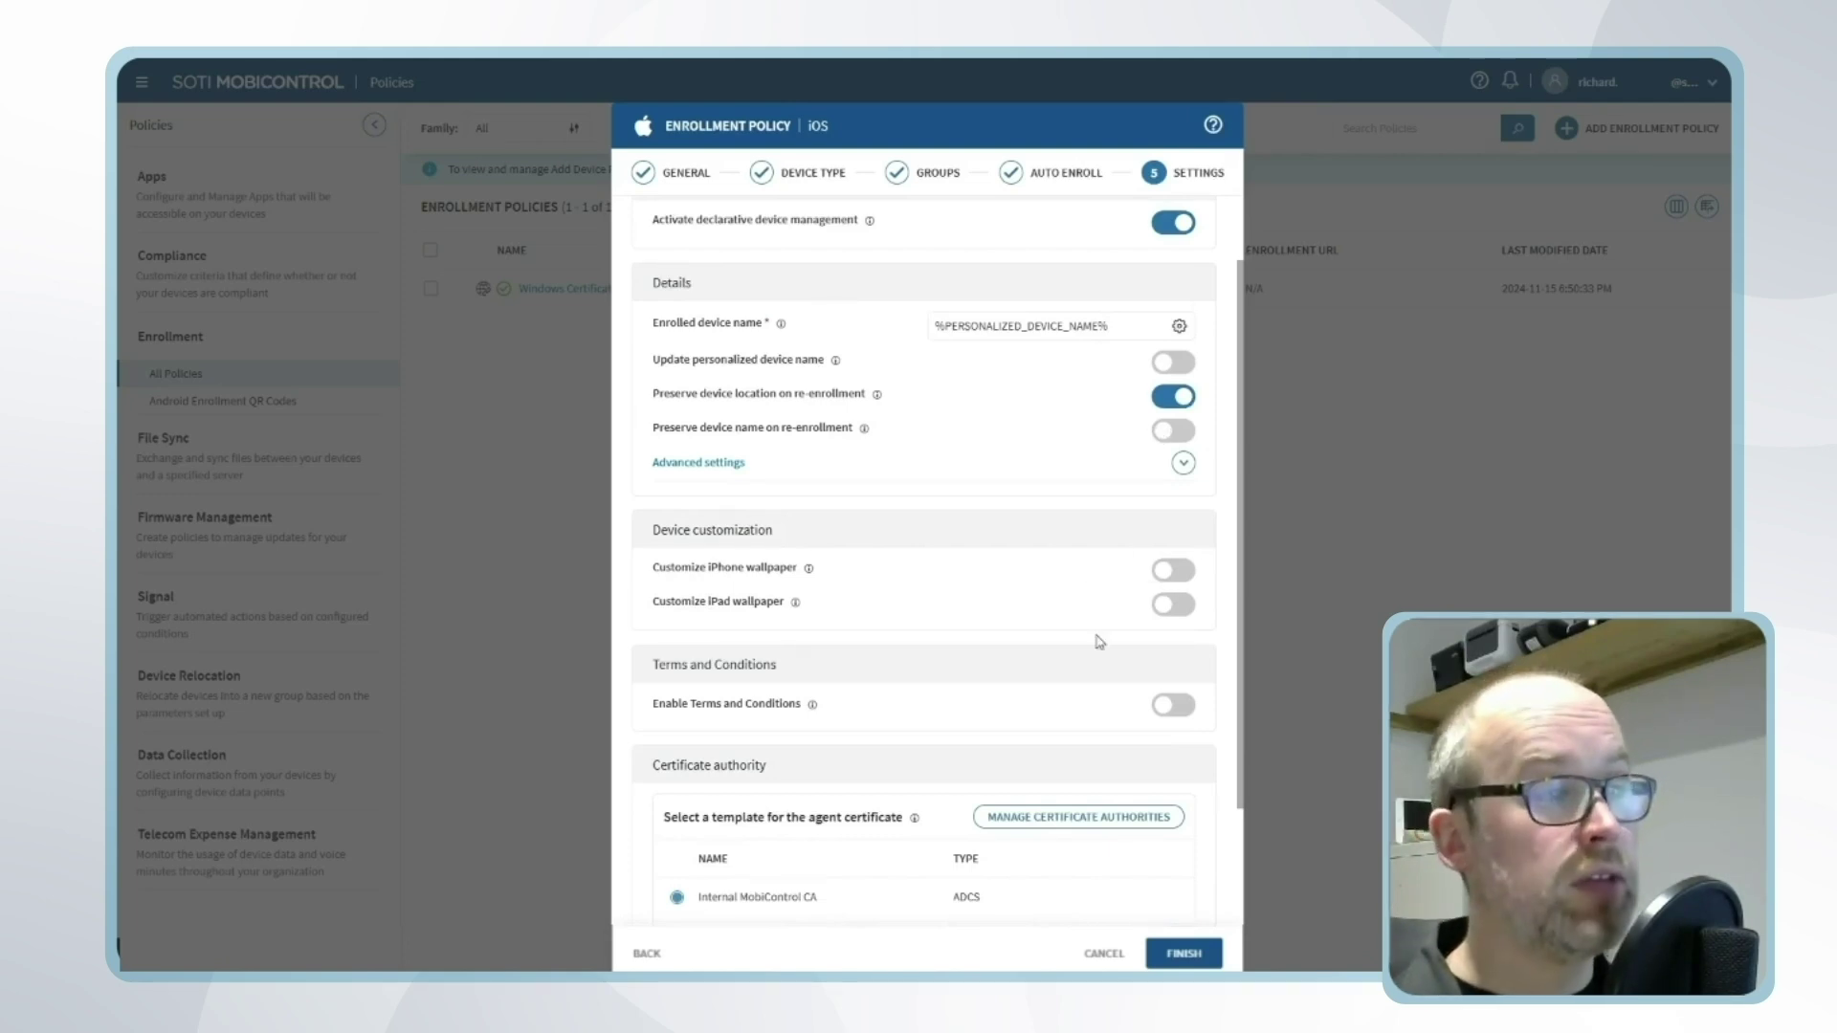
scroll(1053, 580, down, 2)
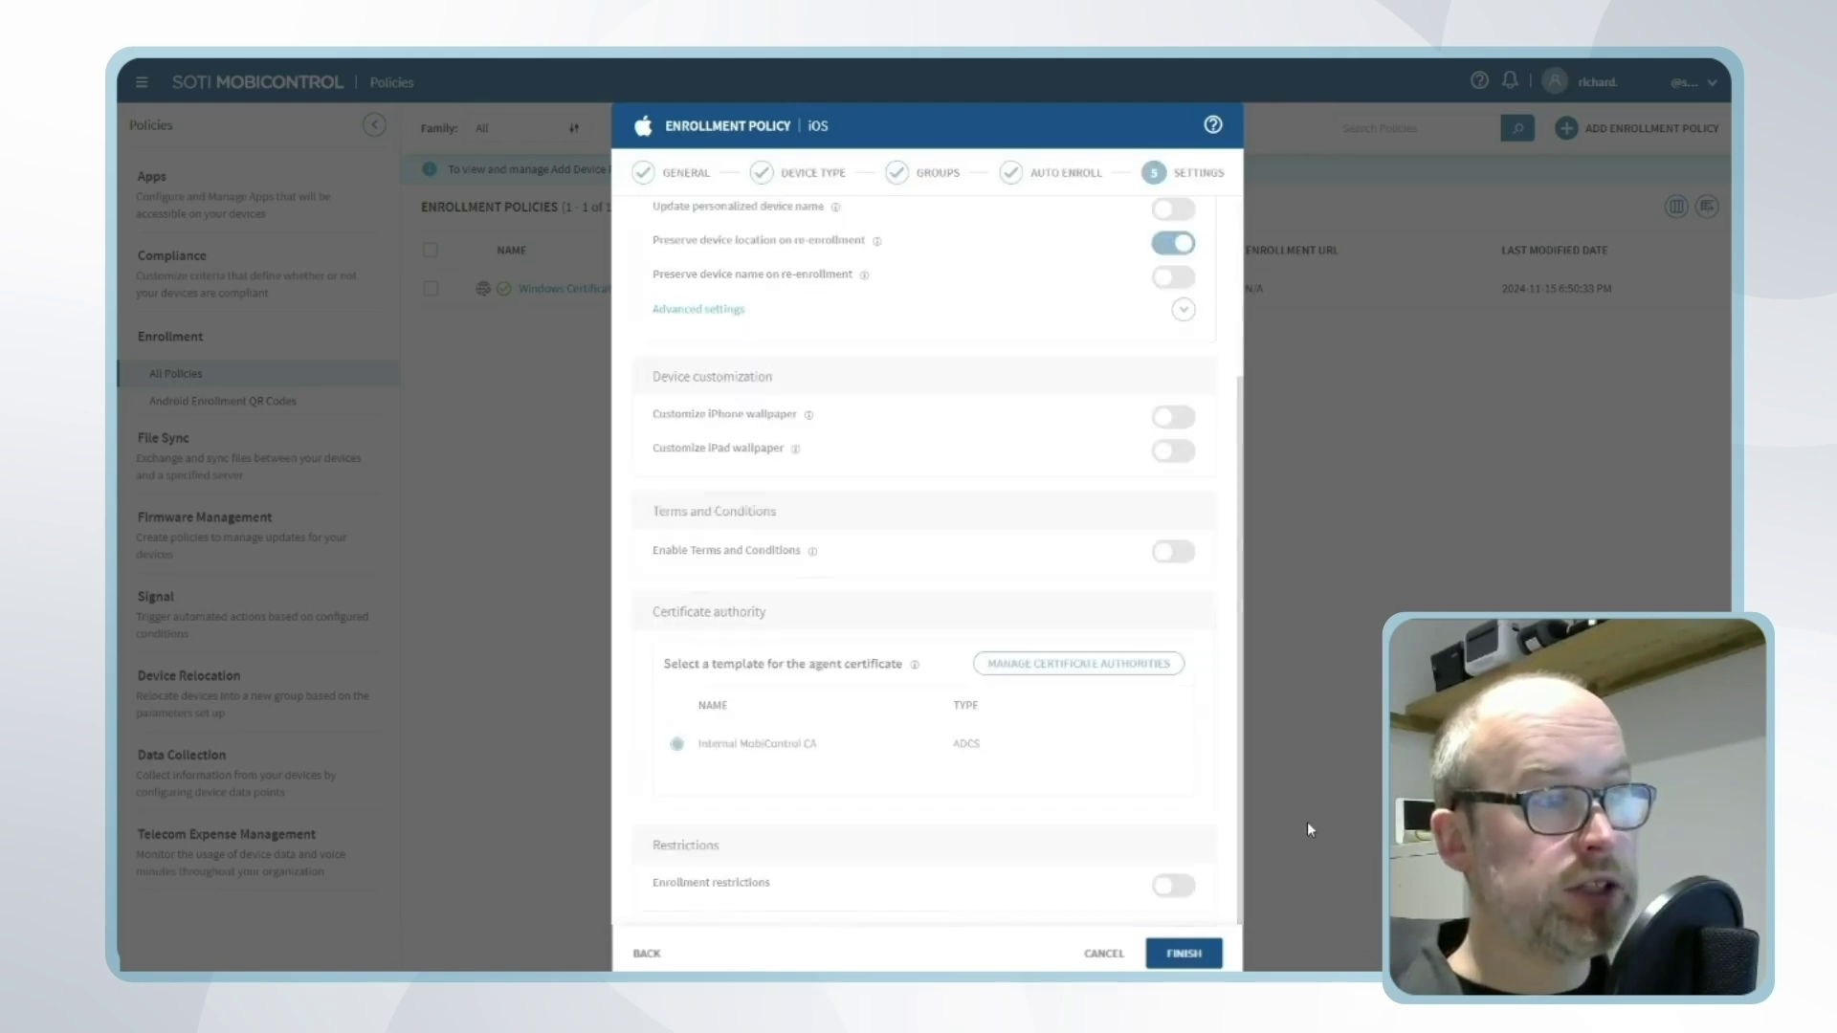
key(Return)
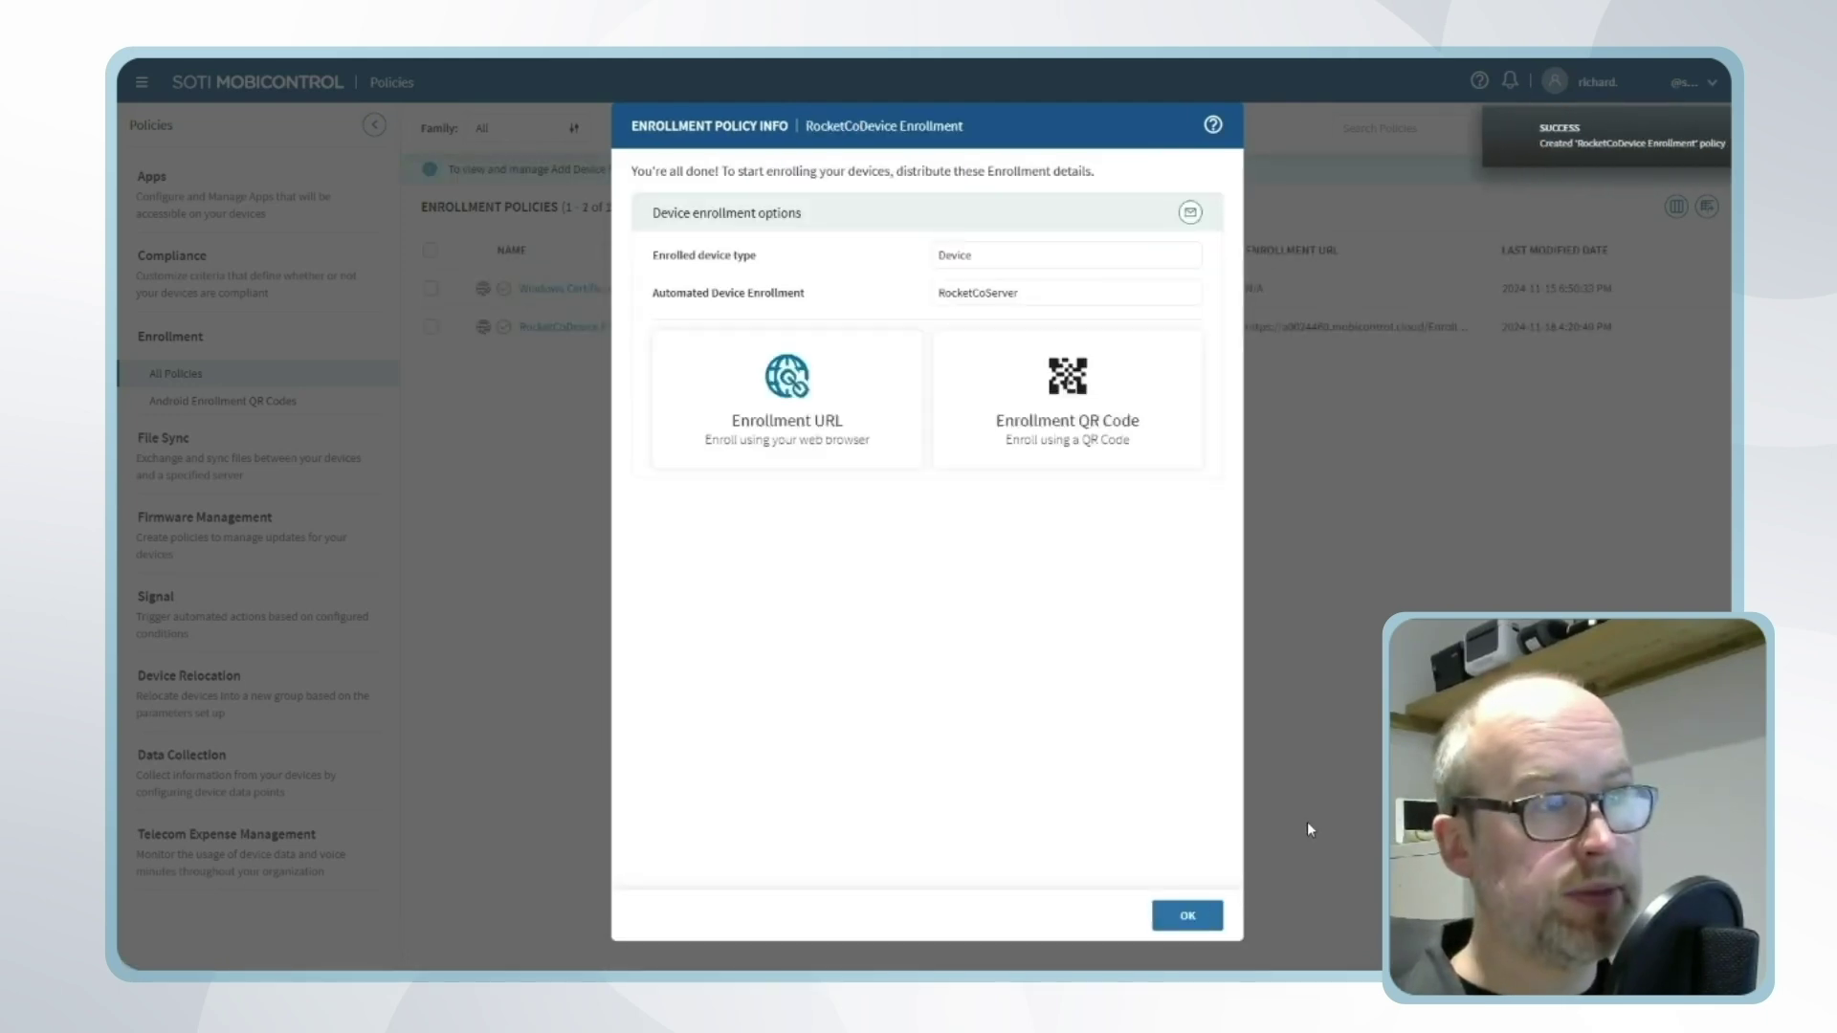
- Dismiss the Enrollment Policy Info summary to return to the enrollment policies list
click(1188, 919)
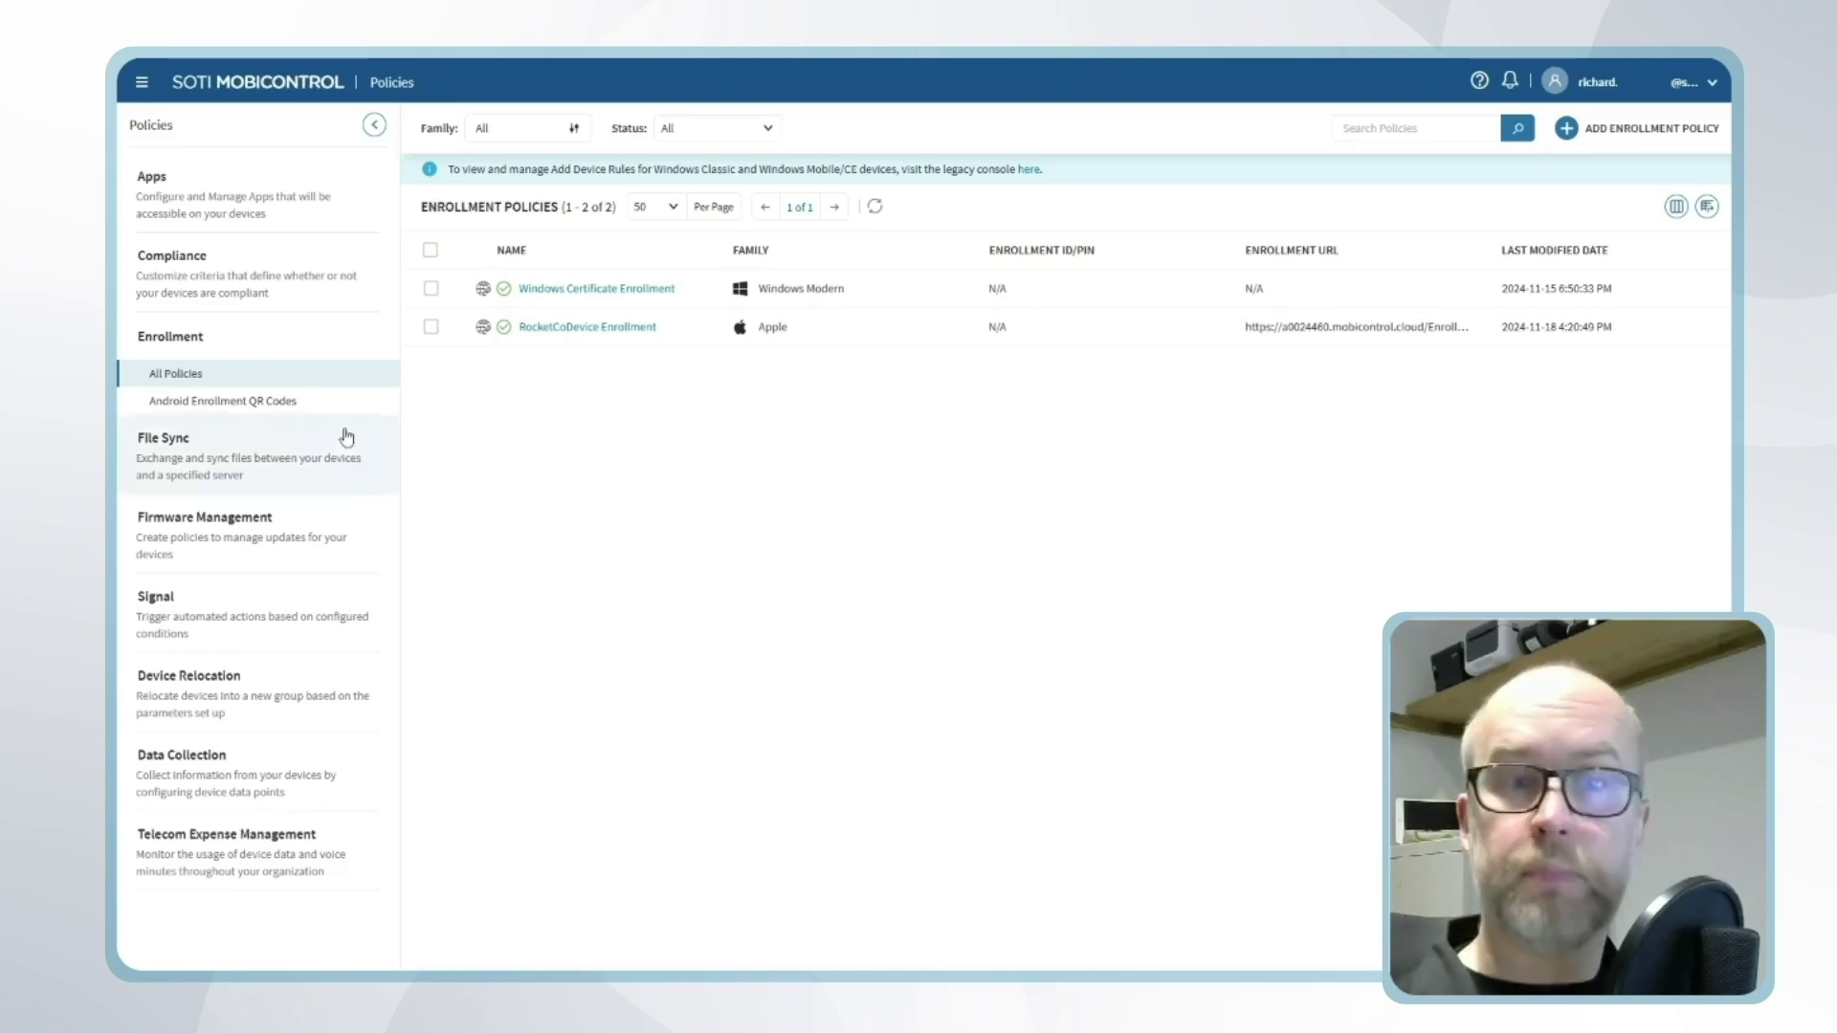
- Go to Global Settings > Apple > Automated Device Enrollment
click(143, 88)
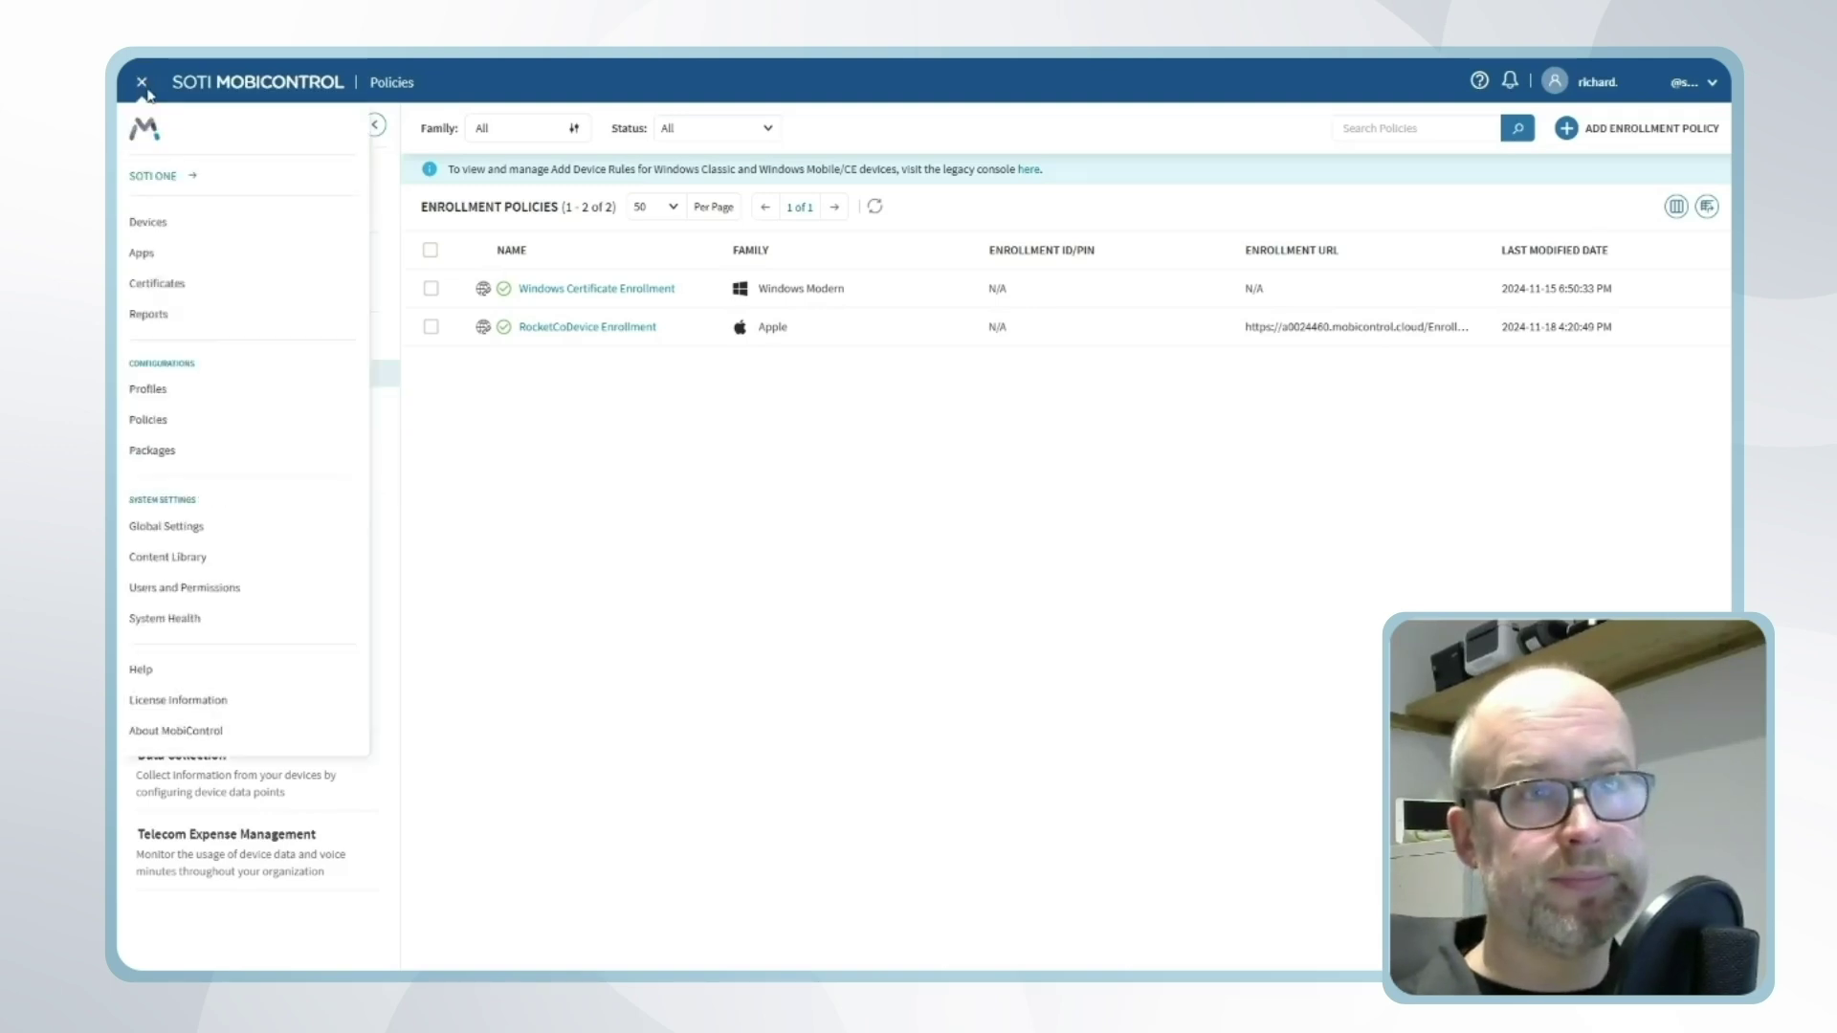
click(172, 535)
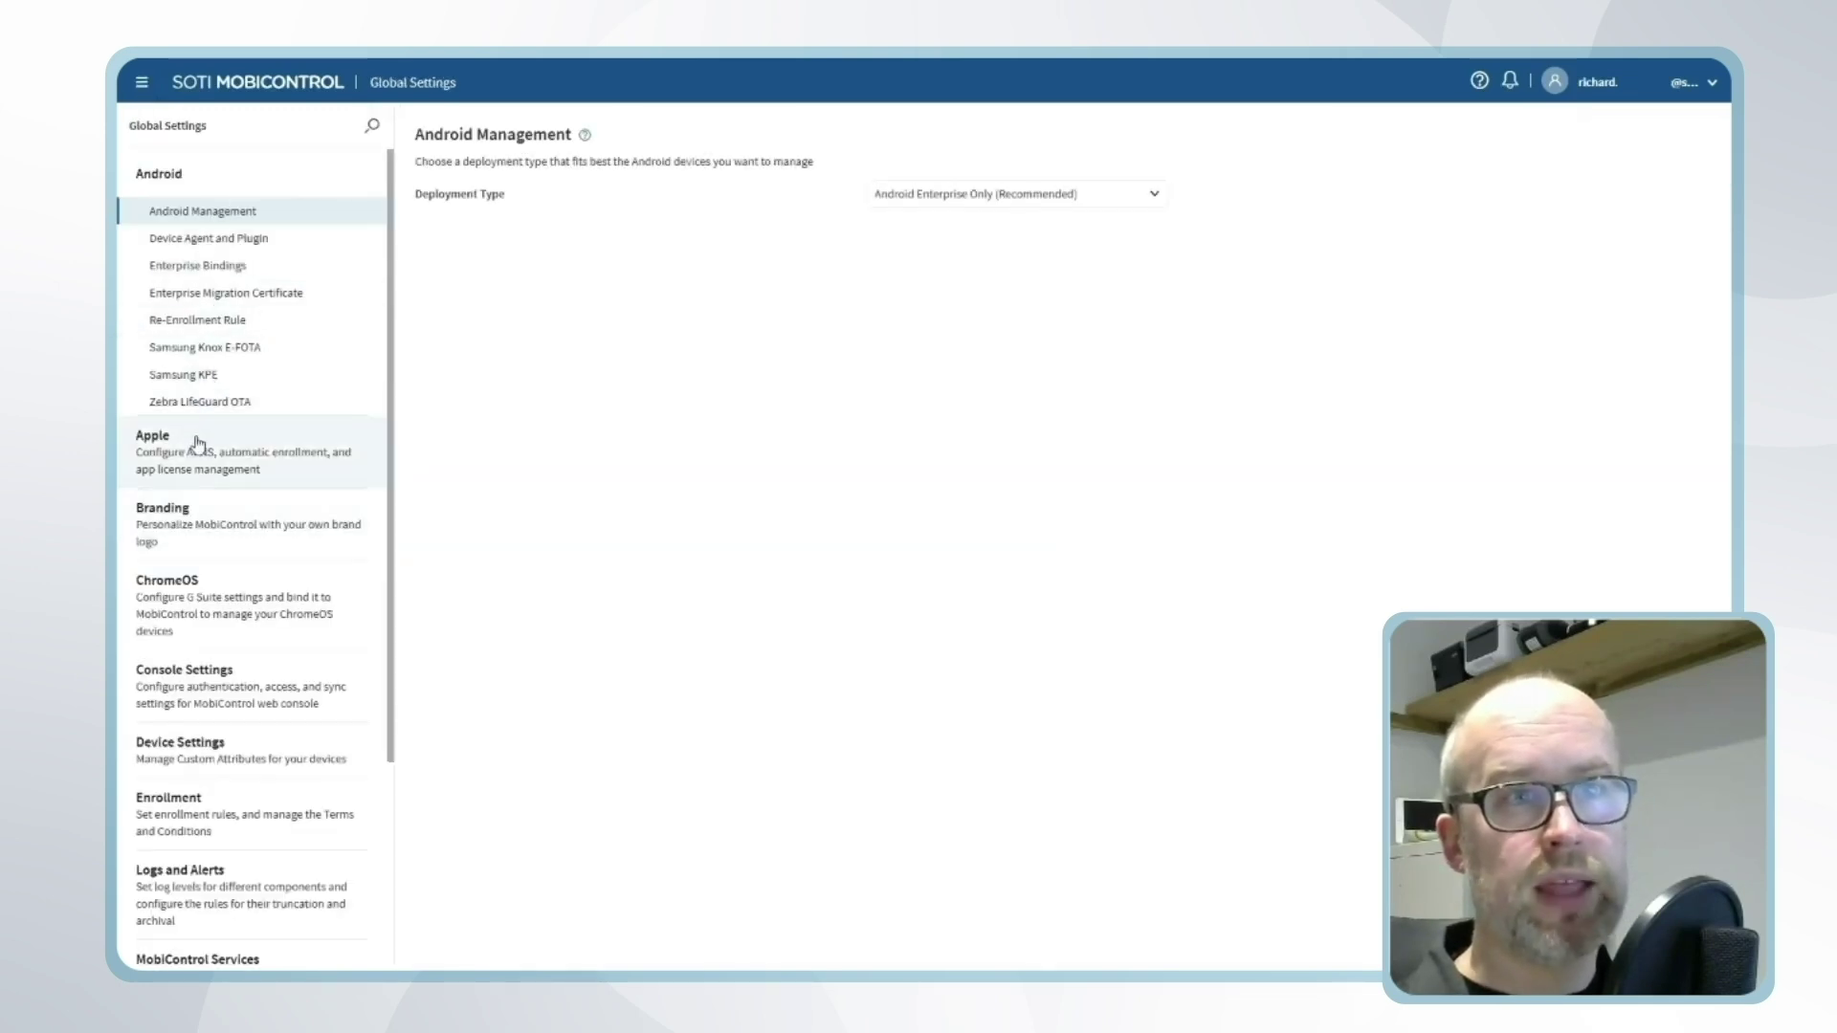
click(198, 446)
click(223, 385)
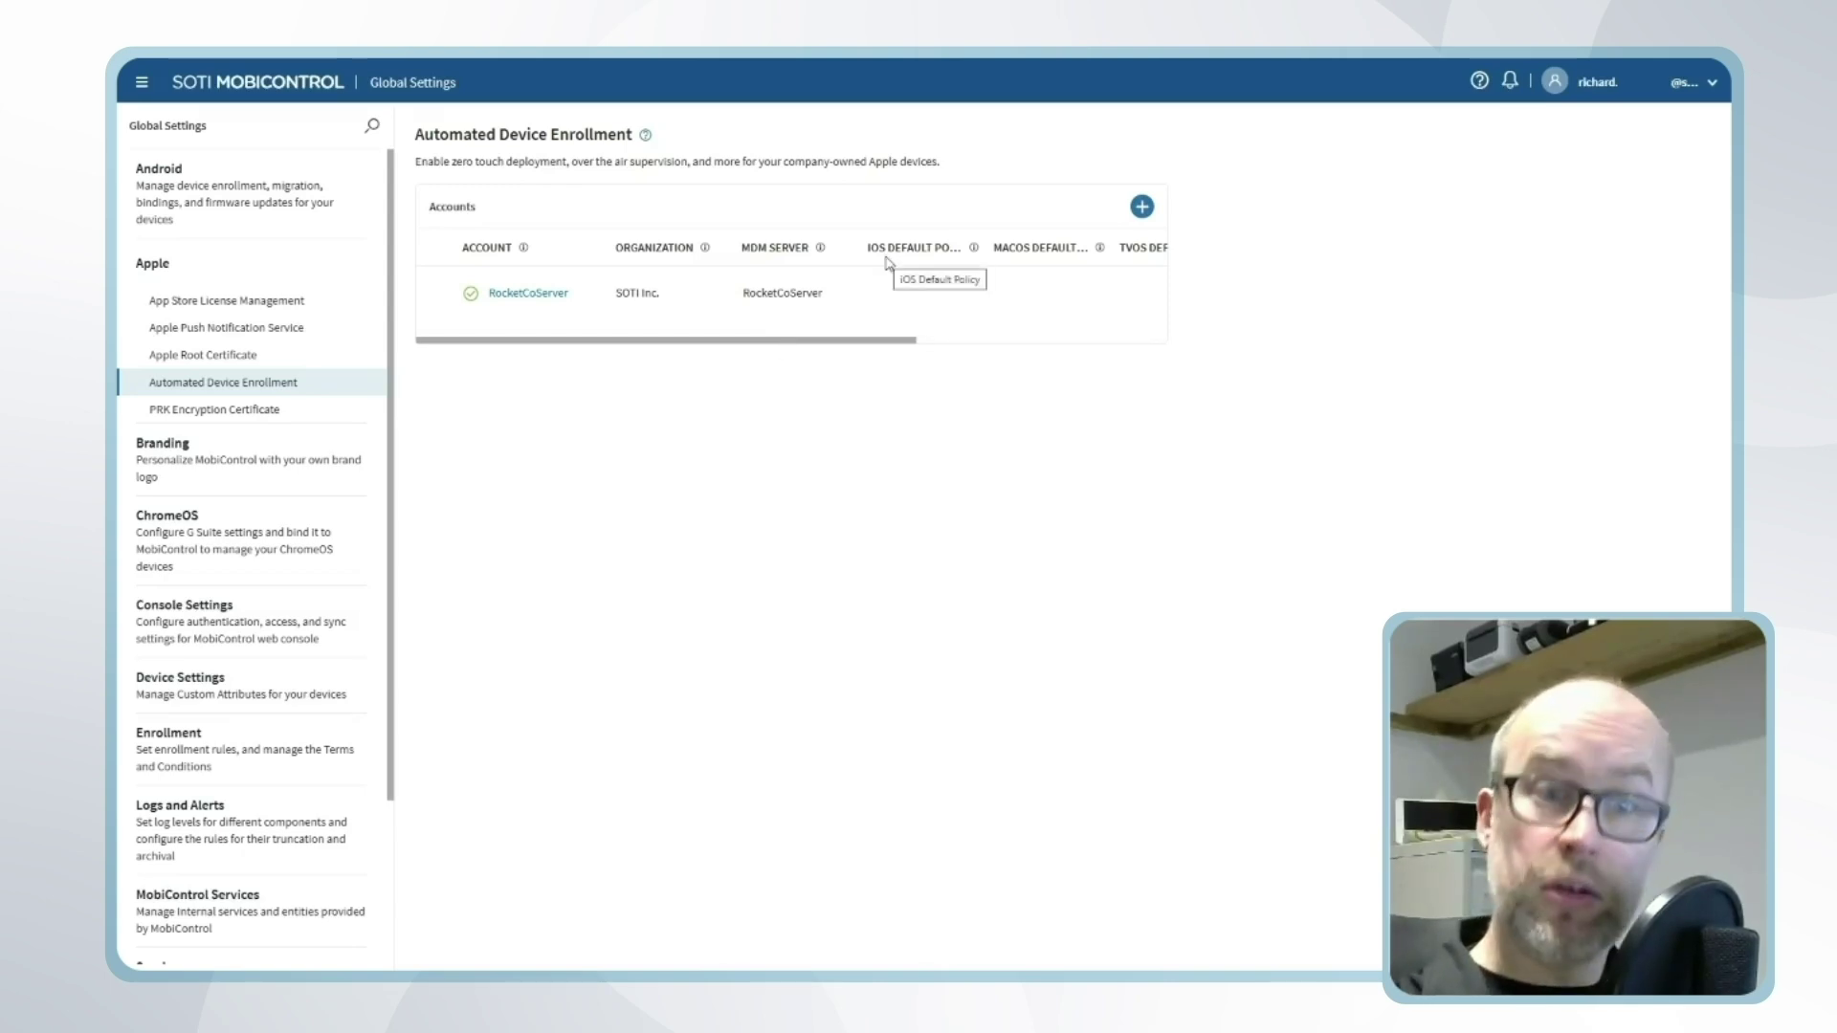
- Save RocketCoDevice Enrollment as RocketCoServer's iOS default policy via Set Default Policy
click(433, 295)
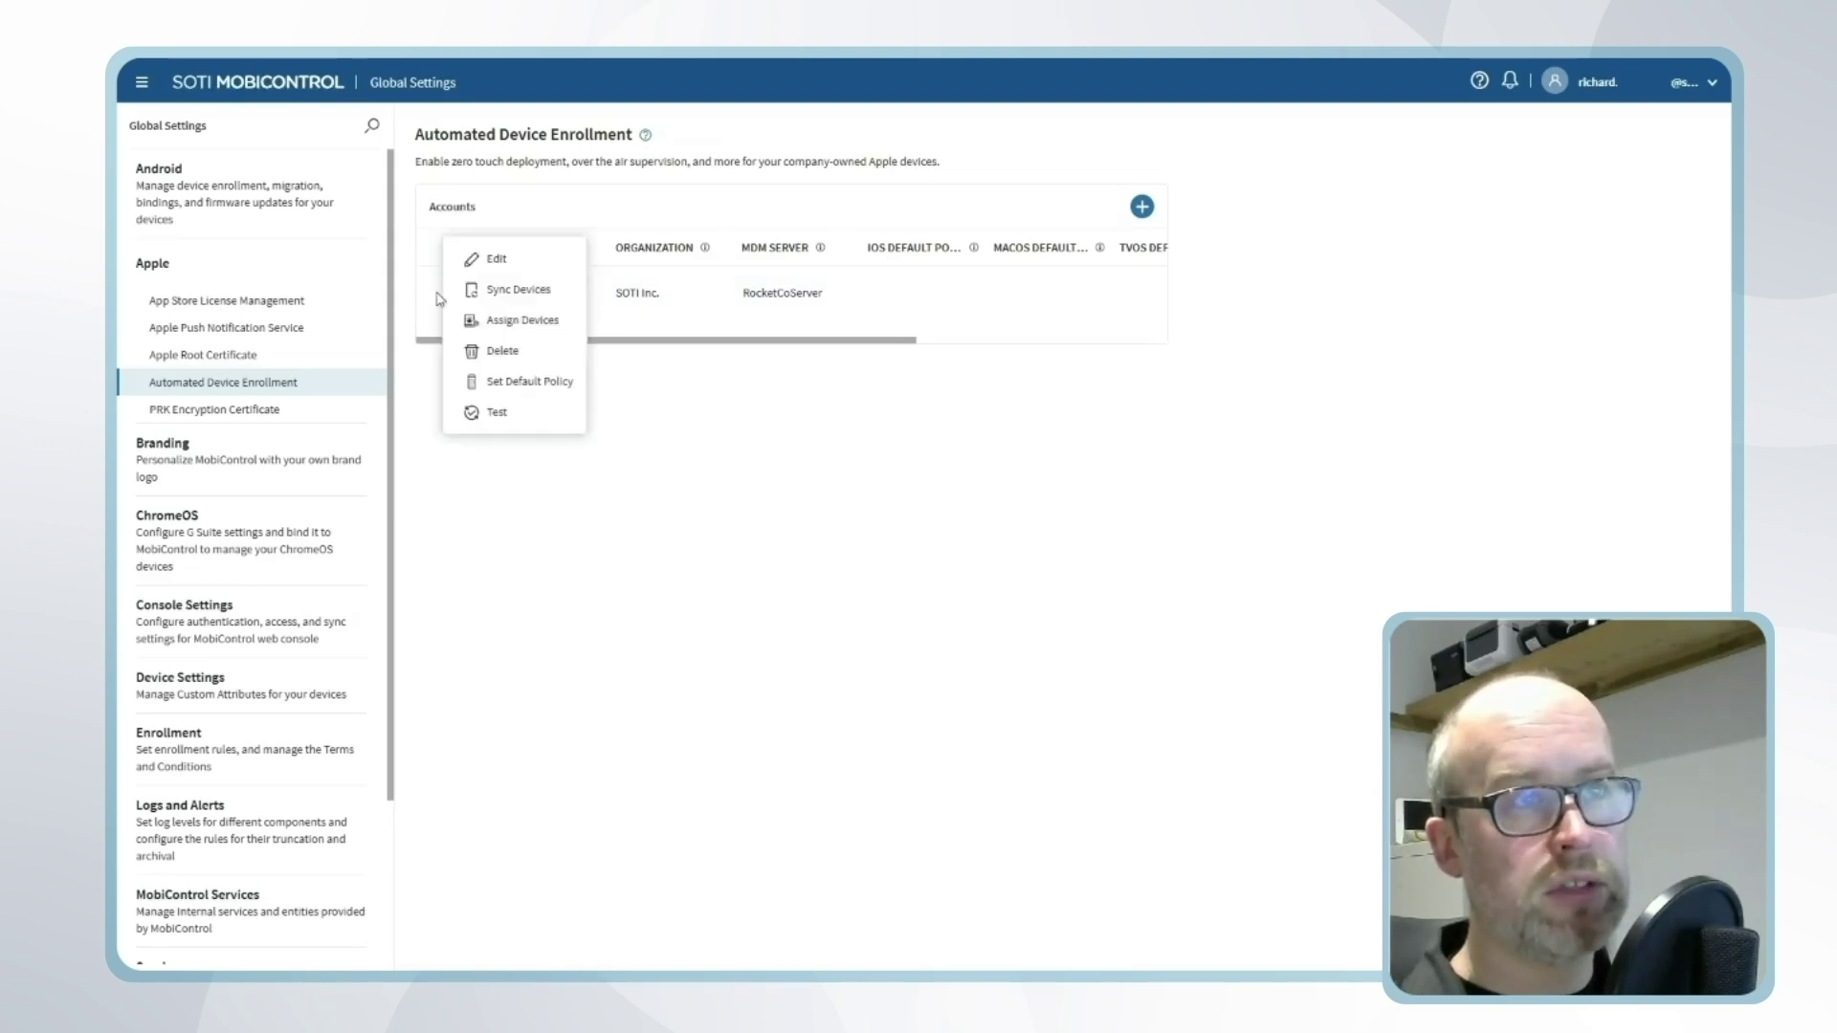
click(537, 381)
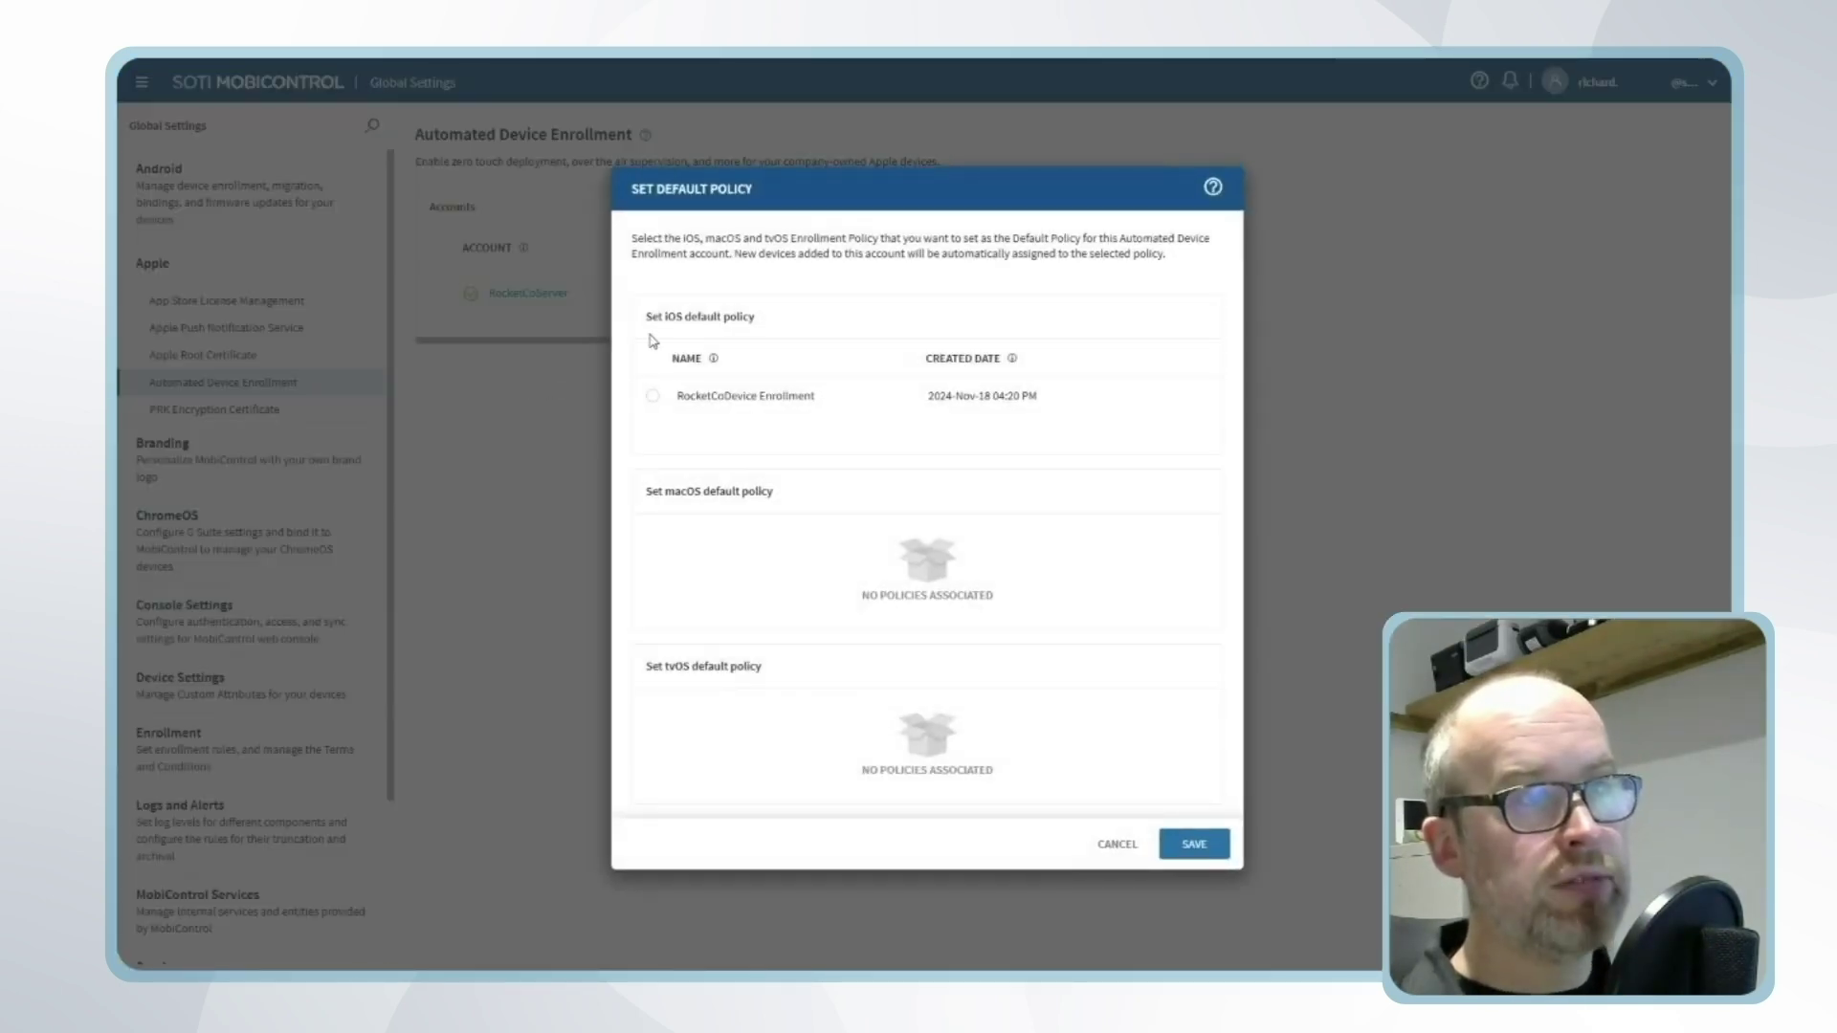
drag(646, 318, 760, 334)
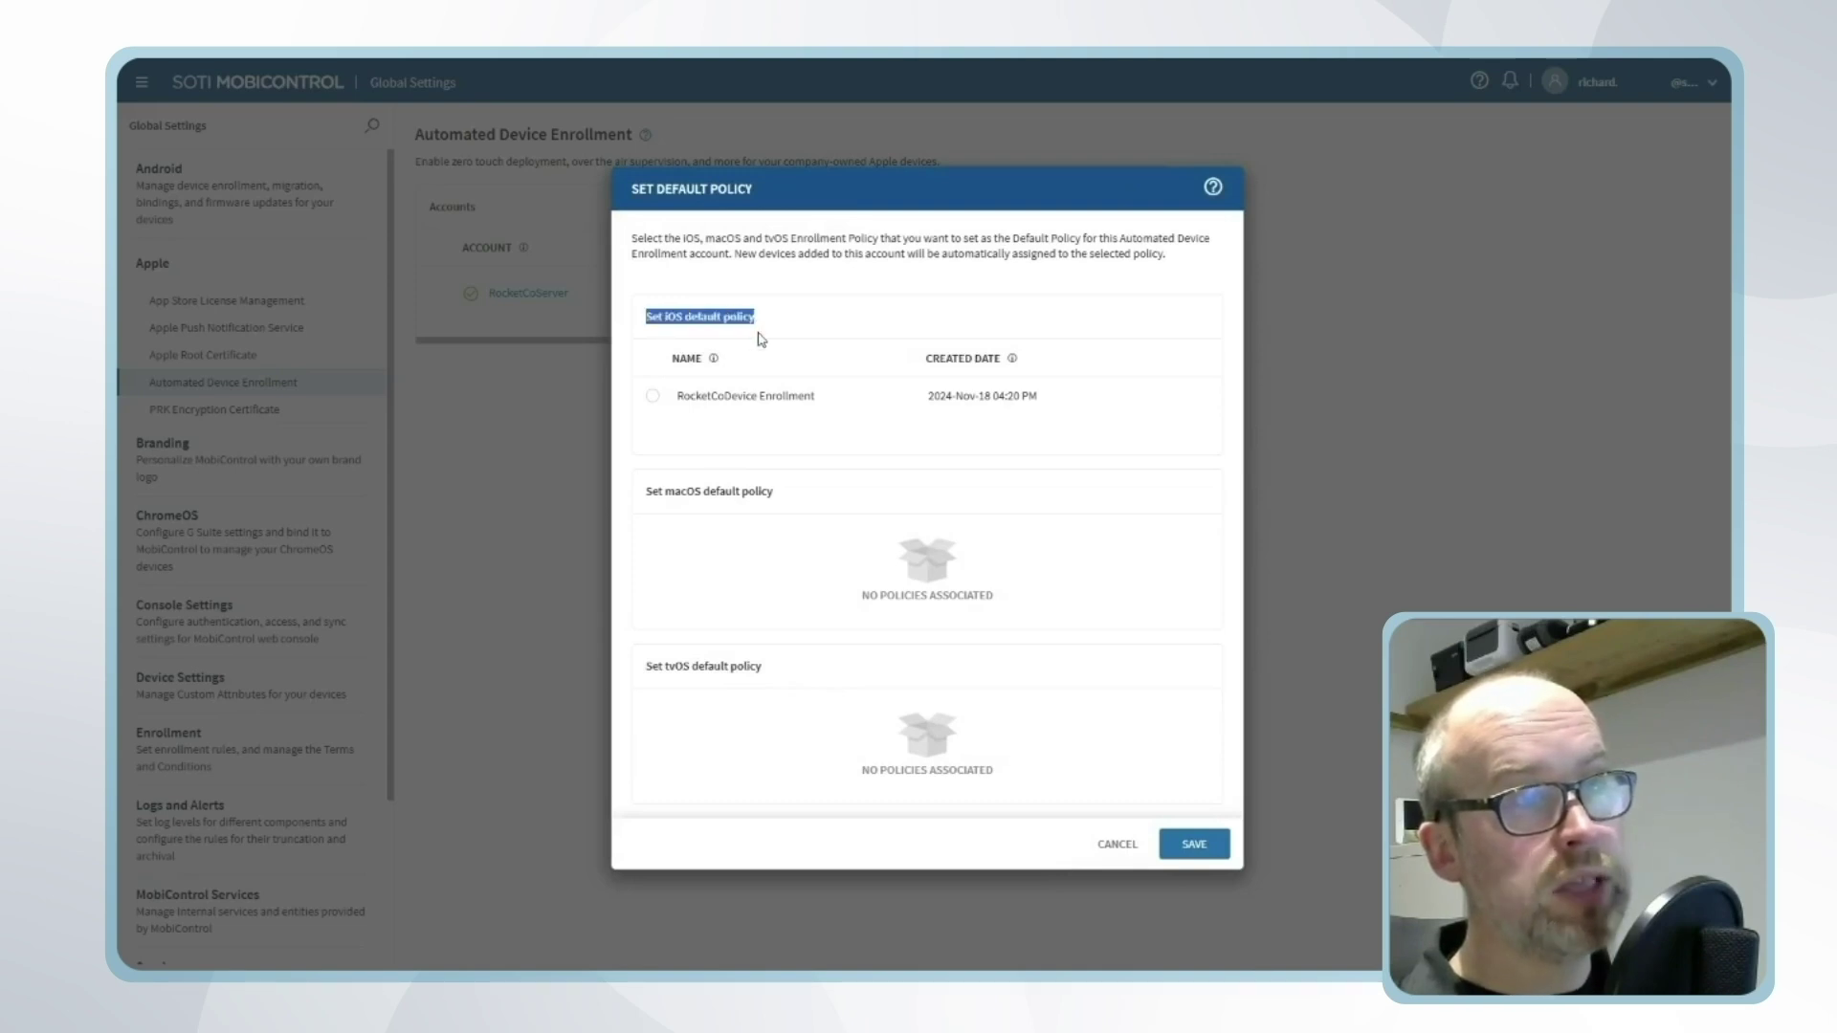
click(653, 397)
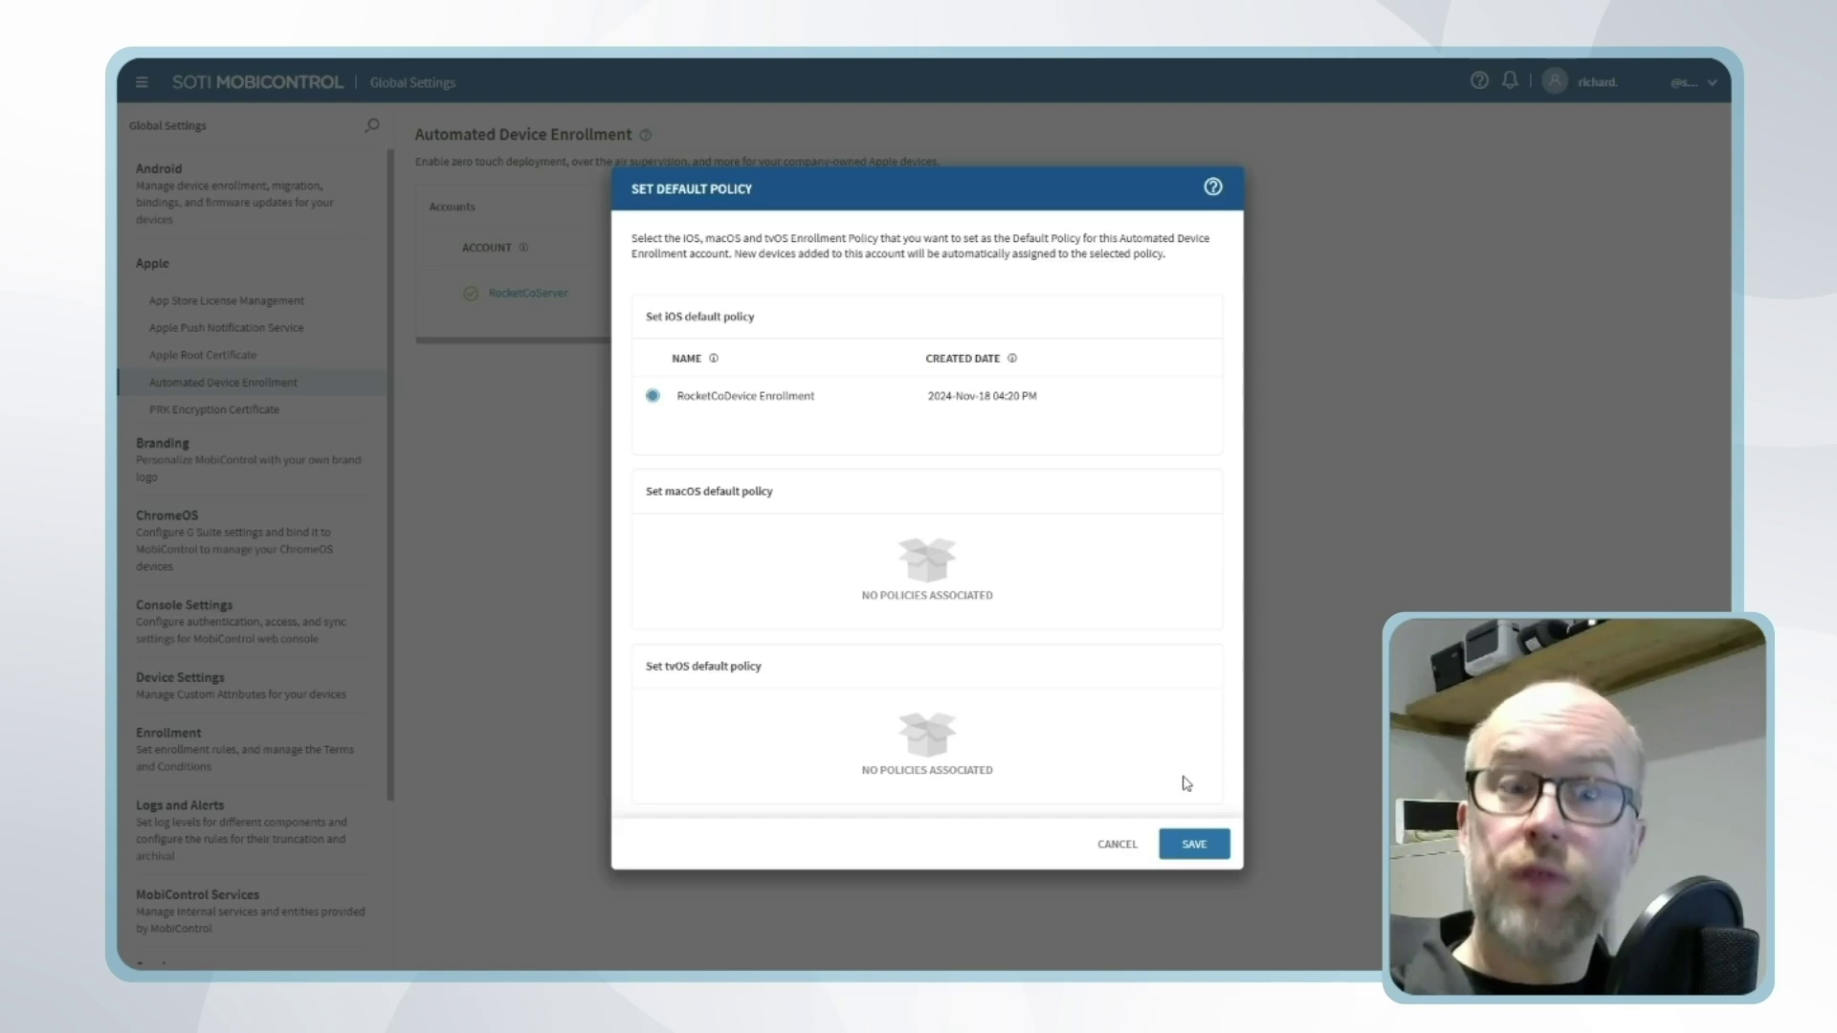
click(1195, 844)
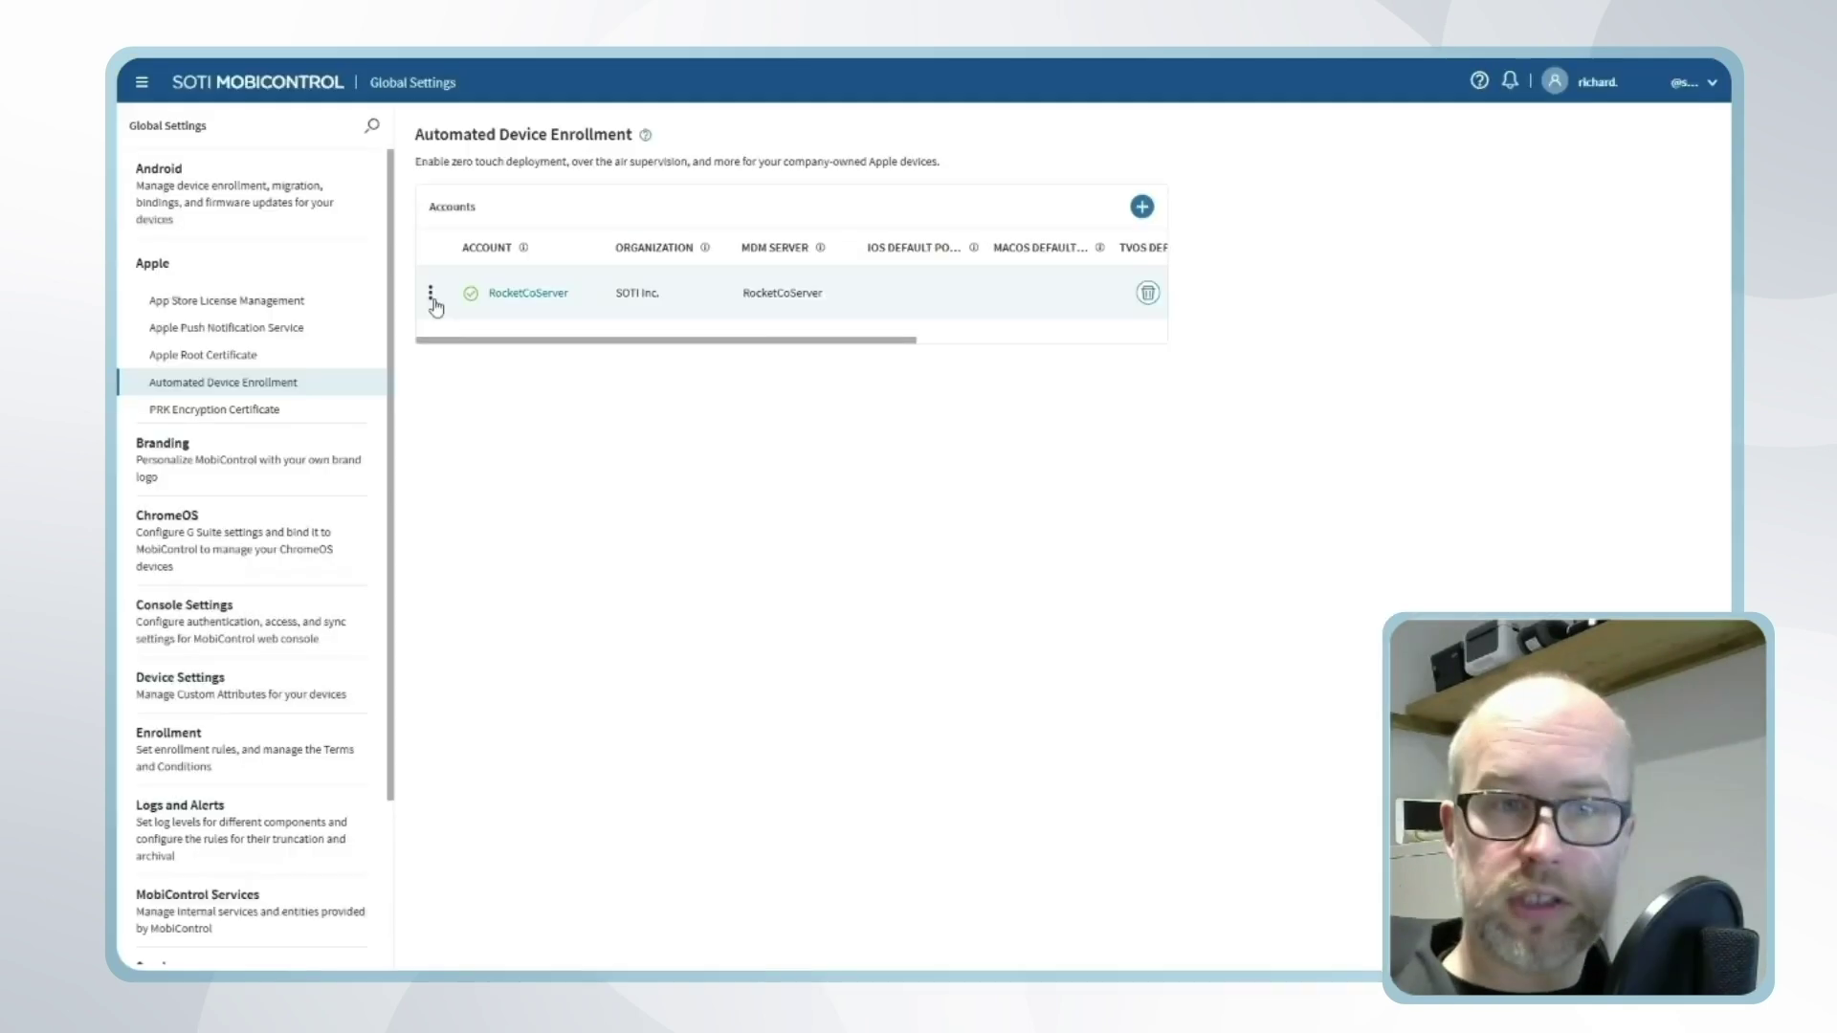
- Run Sync Devices on the RocketCoServer account, then reopen the account's actions menu
click(432, 293)
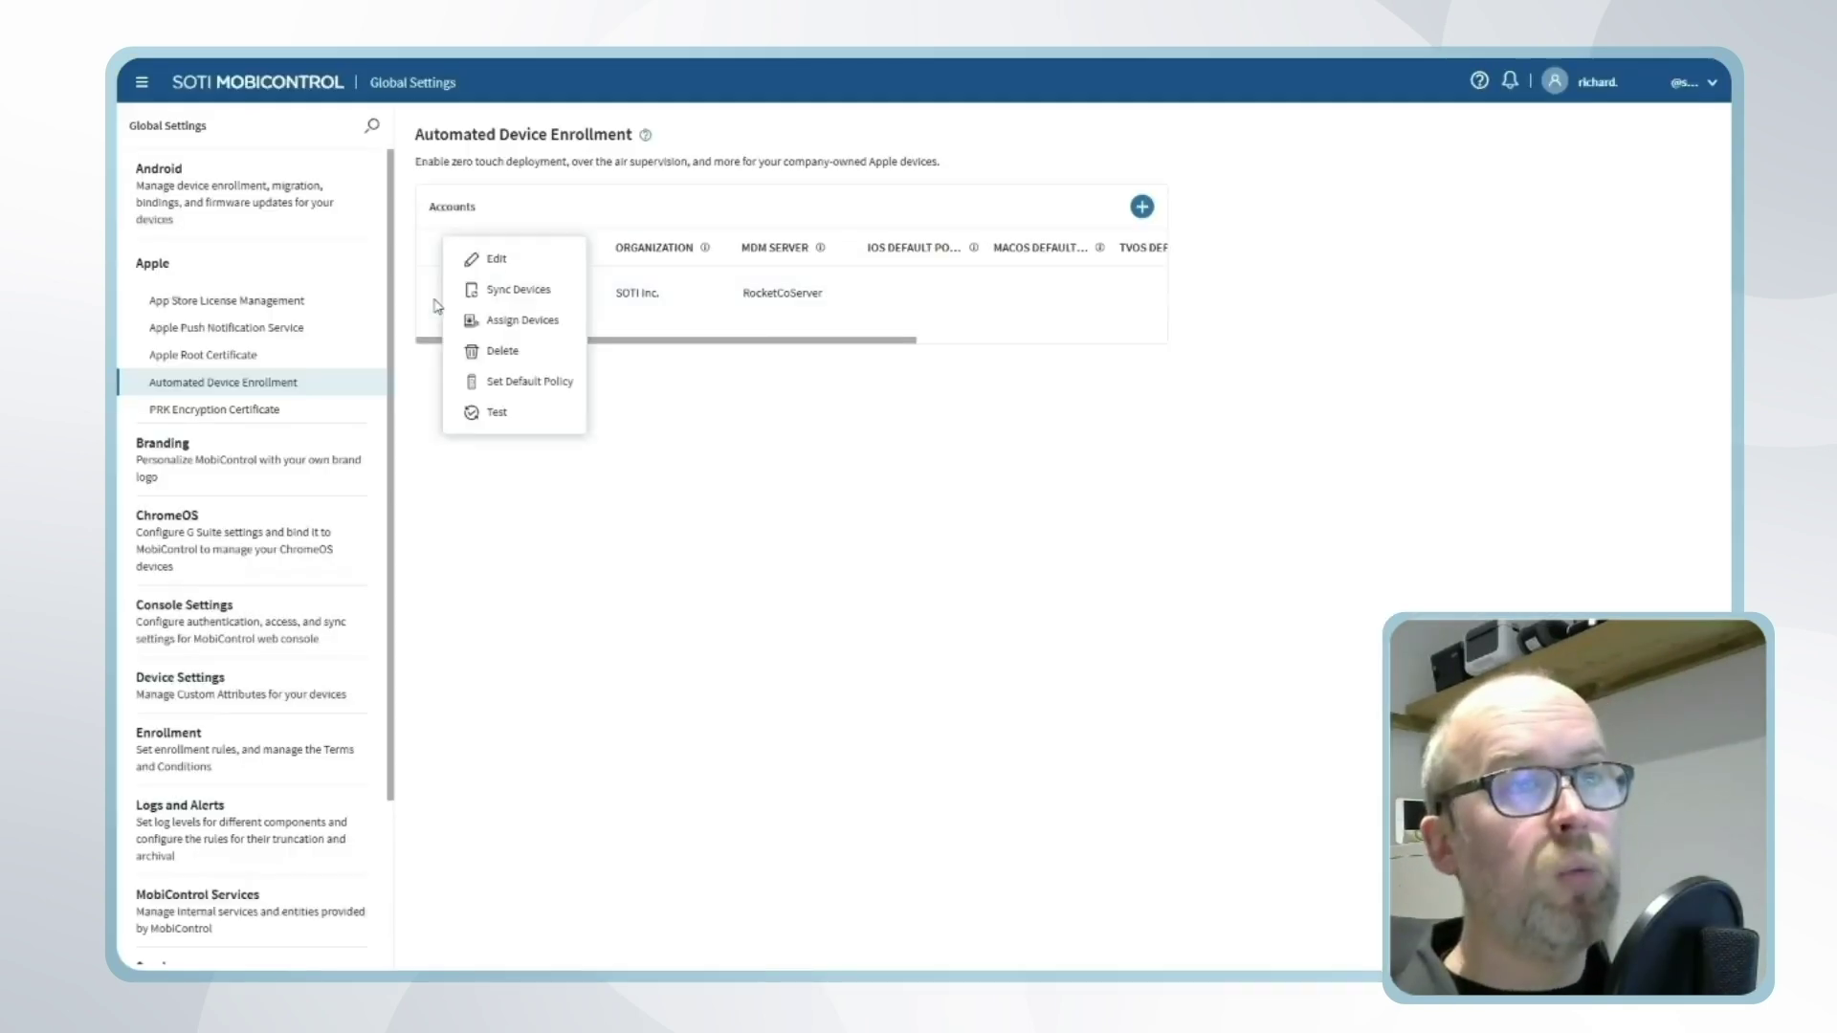
click(515, 293)
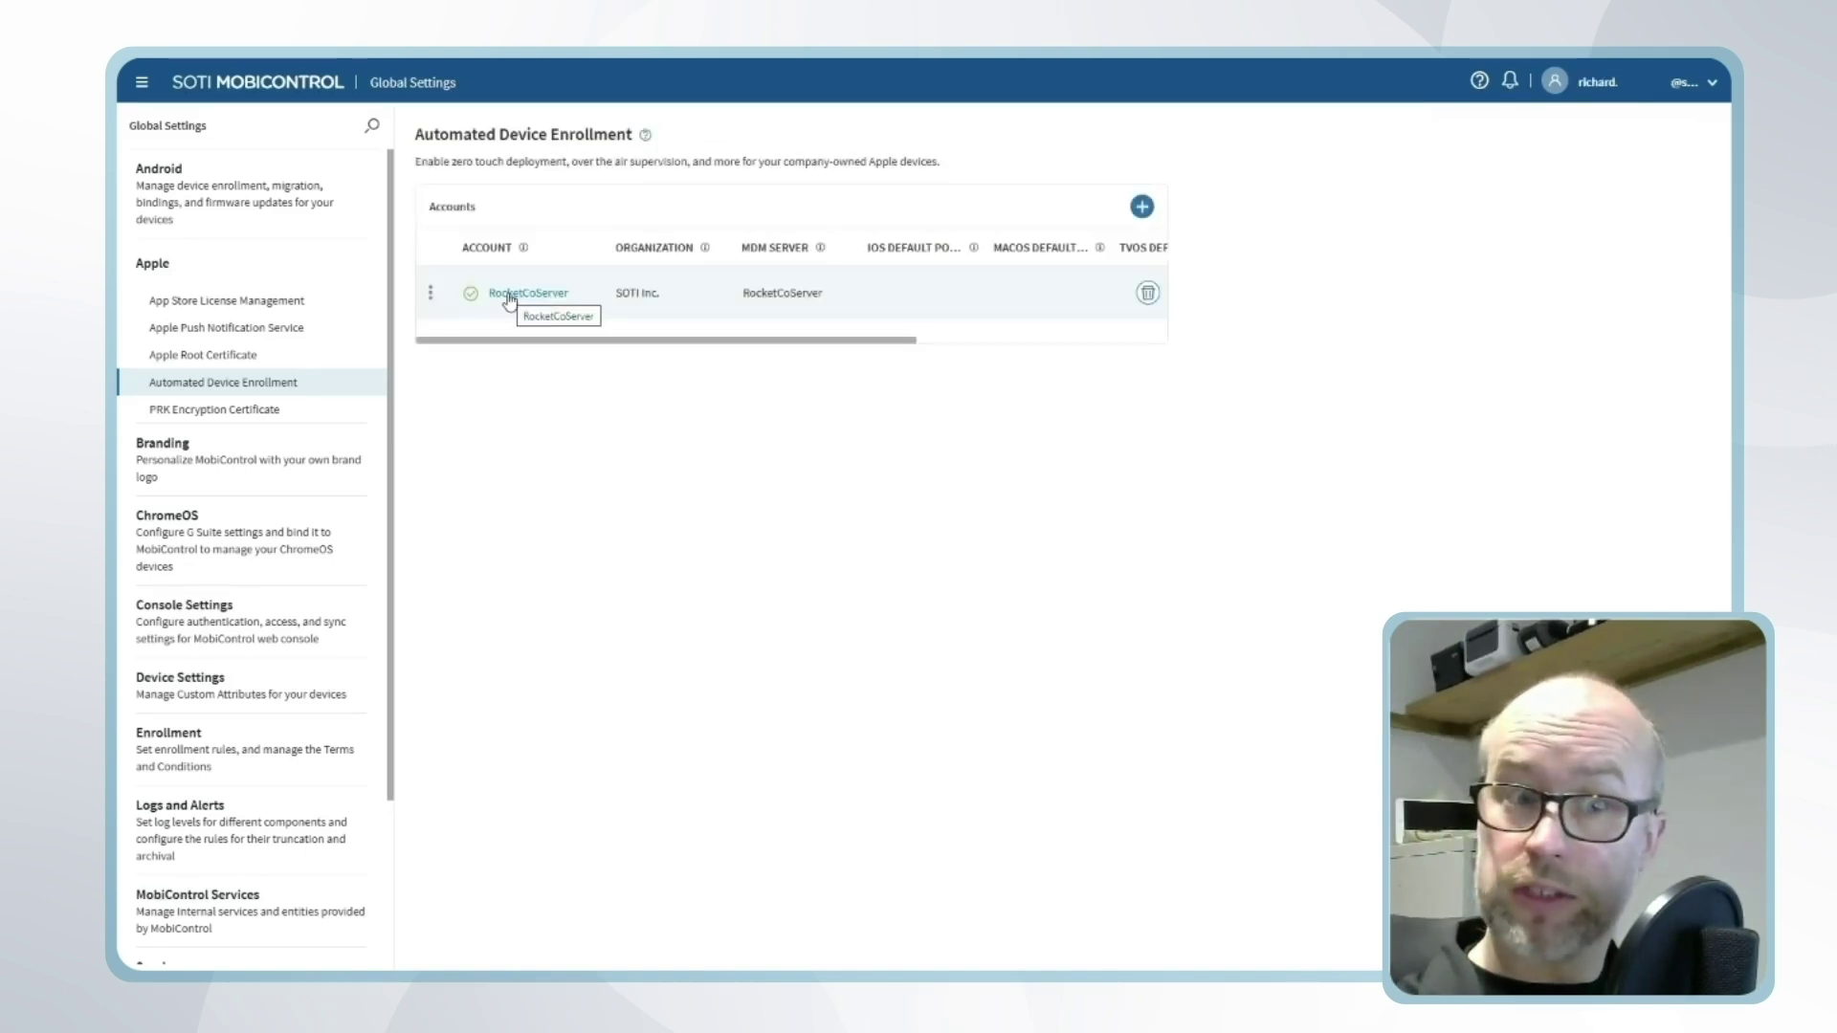
click(430, 293)
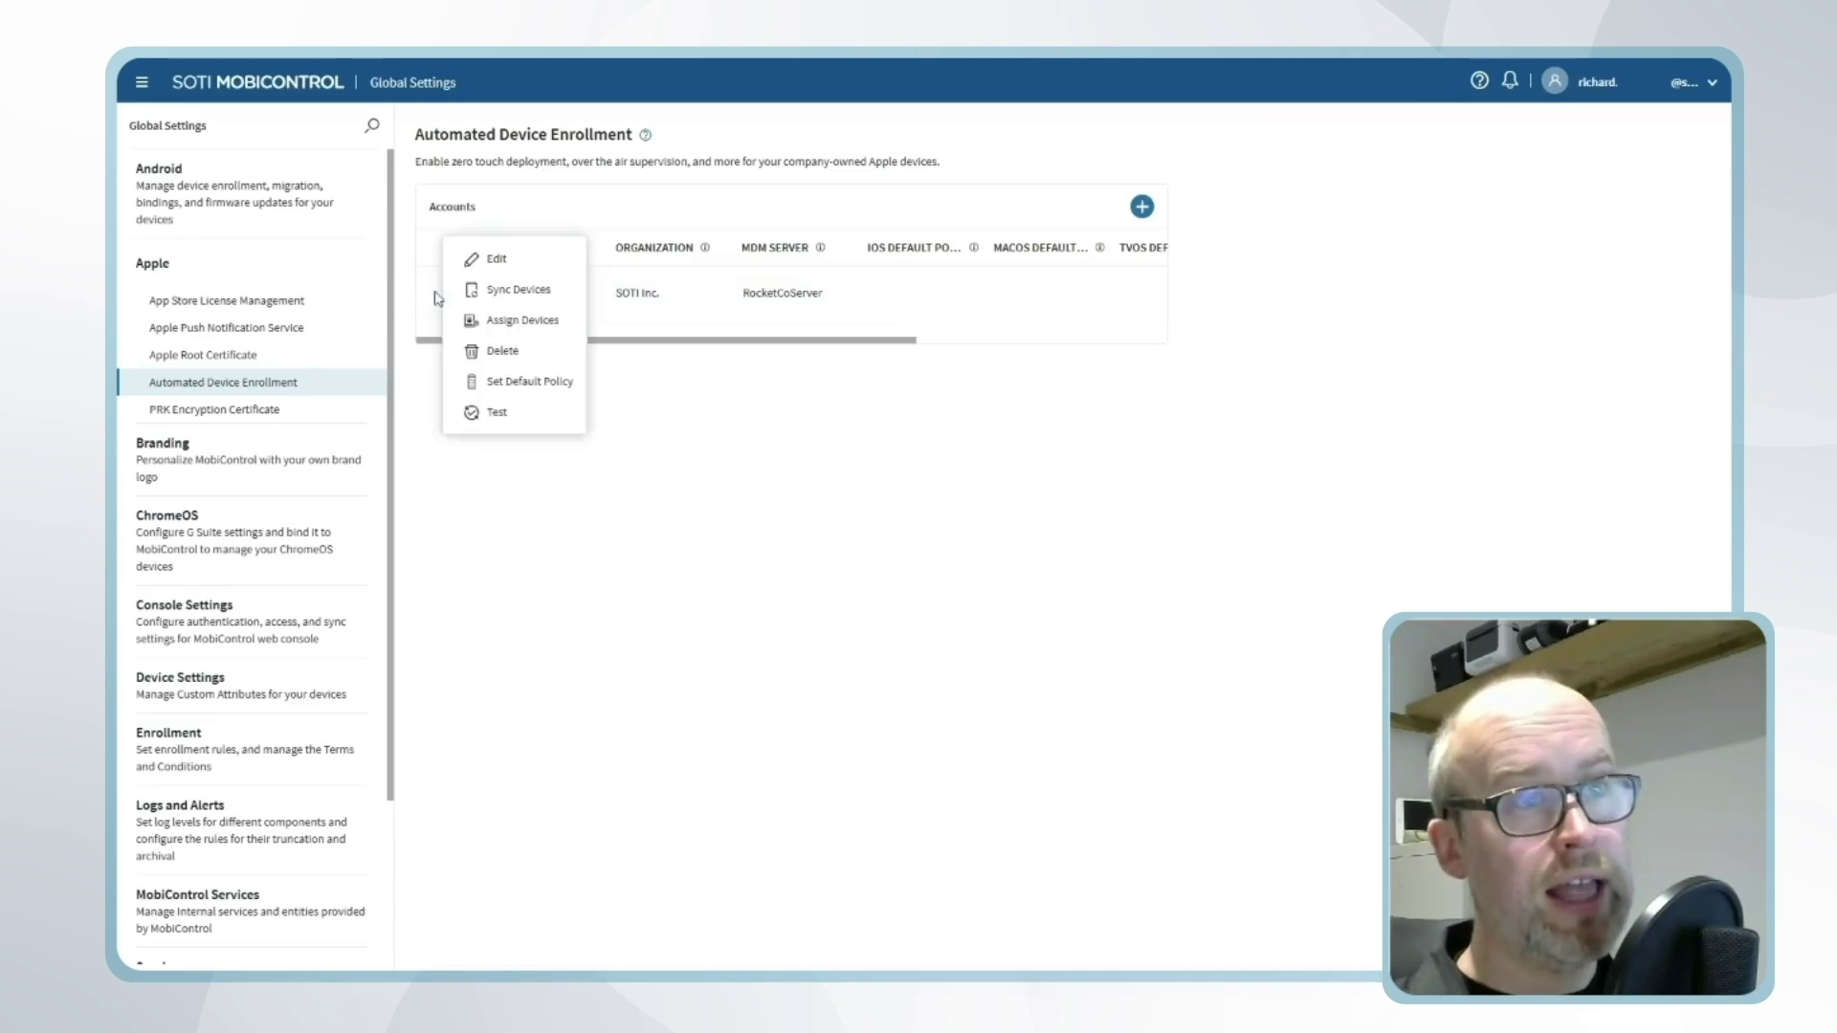
click(540, 322)
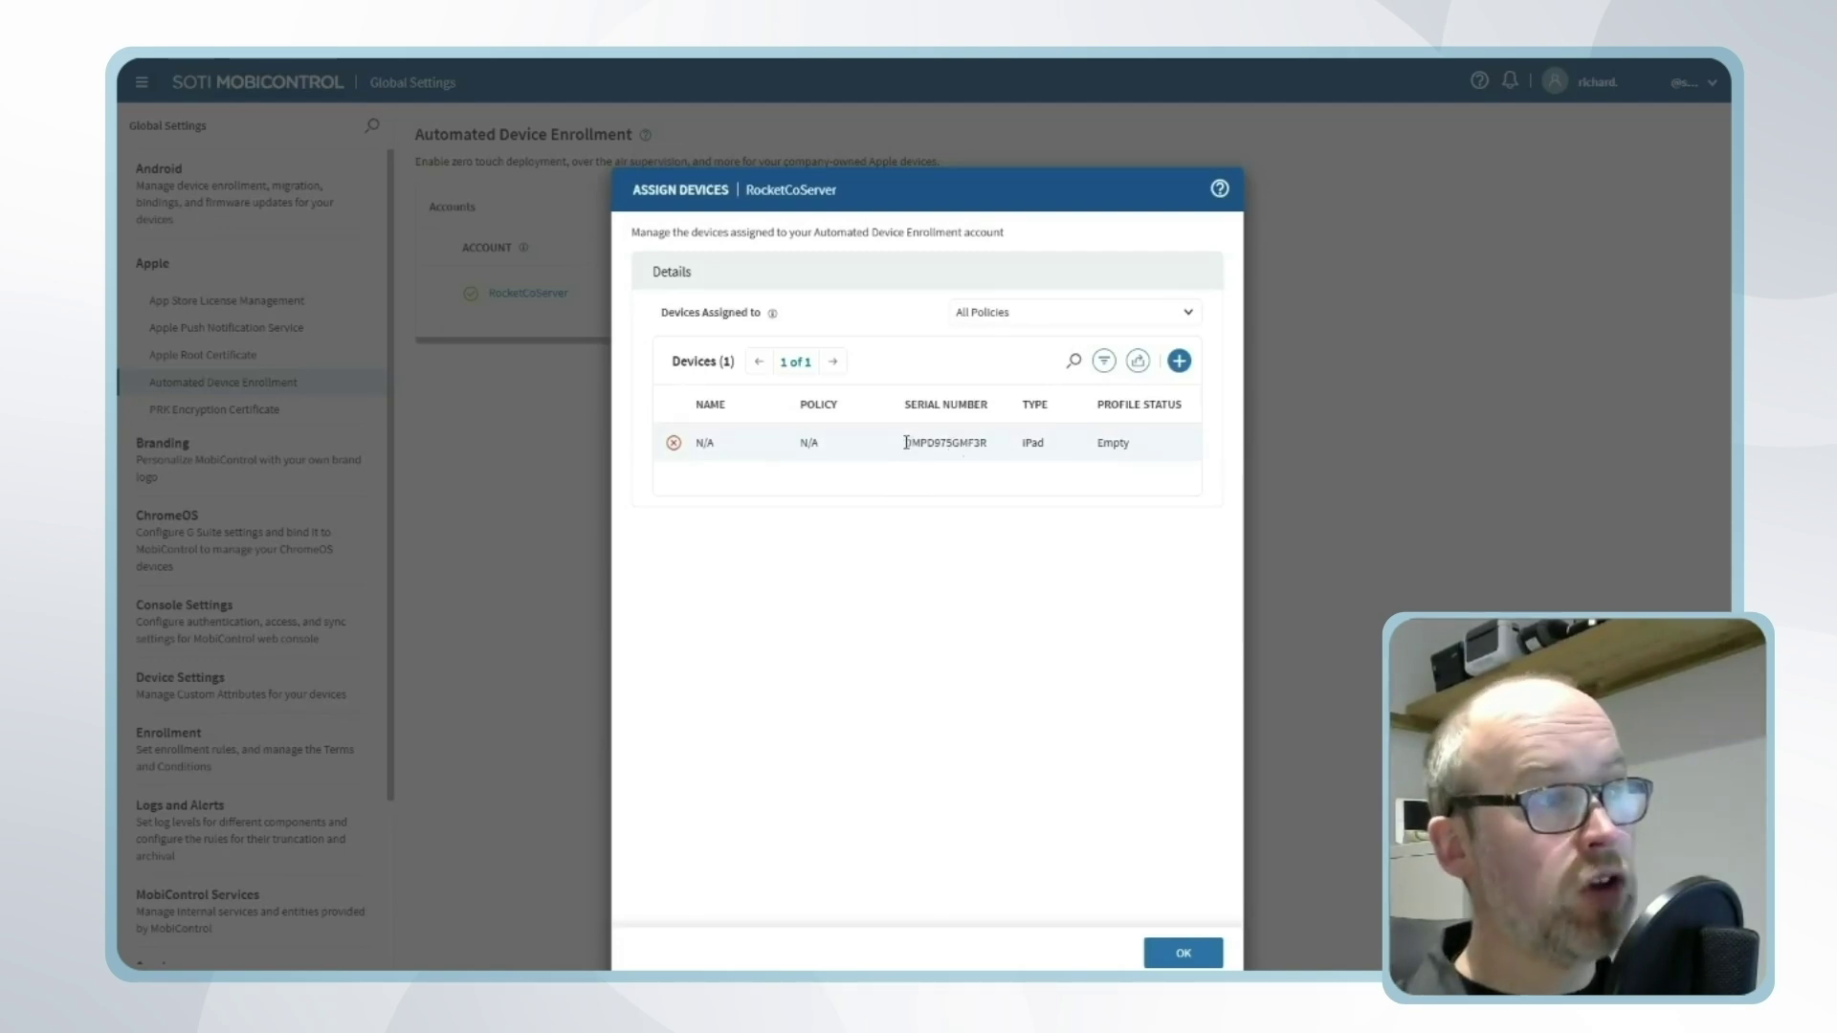
drag(906, 443, 1010, 443)
right_click(943, 452)
click(1024, 471)
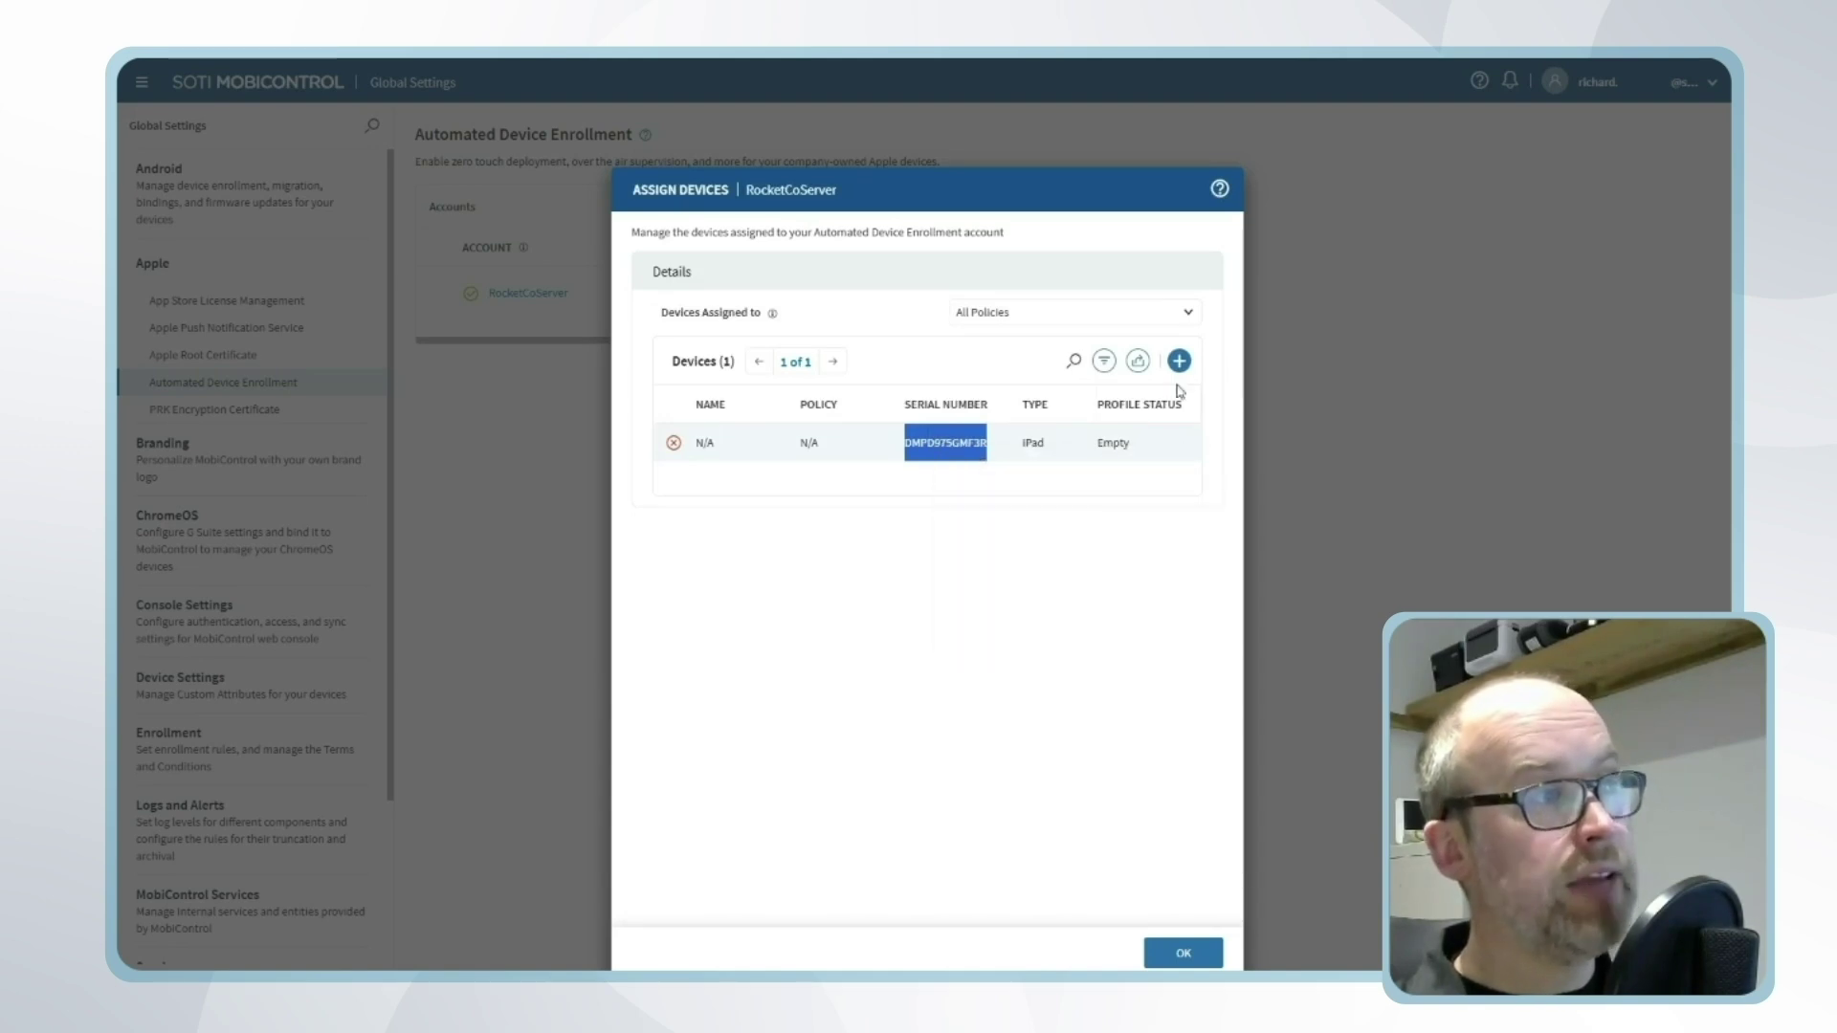
- Create a new assignment pairing serial DMPD975GMF3R with the RocketCoDevice Enrollment policy
click(1179, 360)
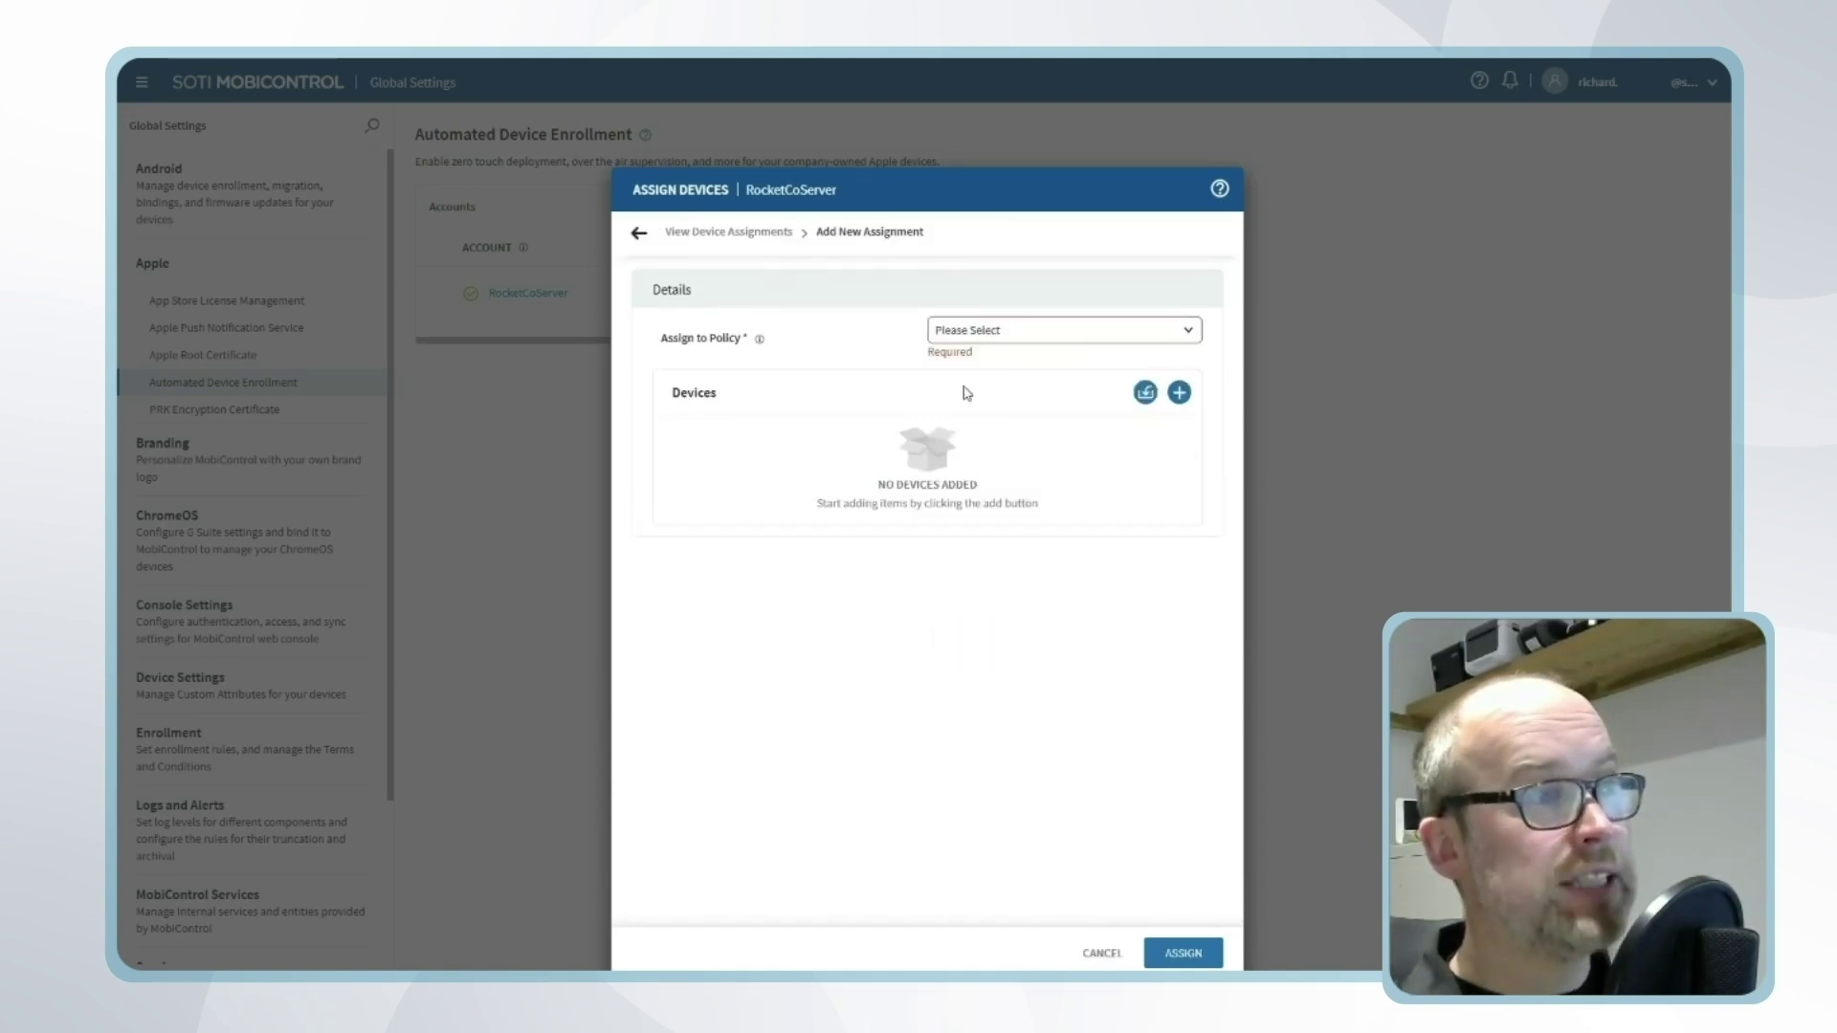
click(1071, 330)
click(1021, 372)
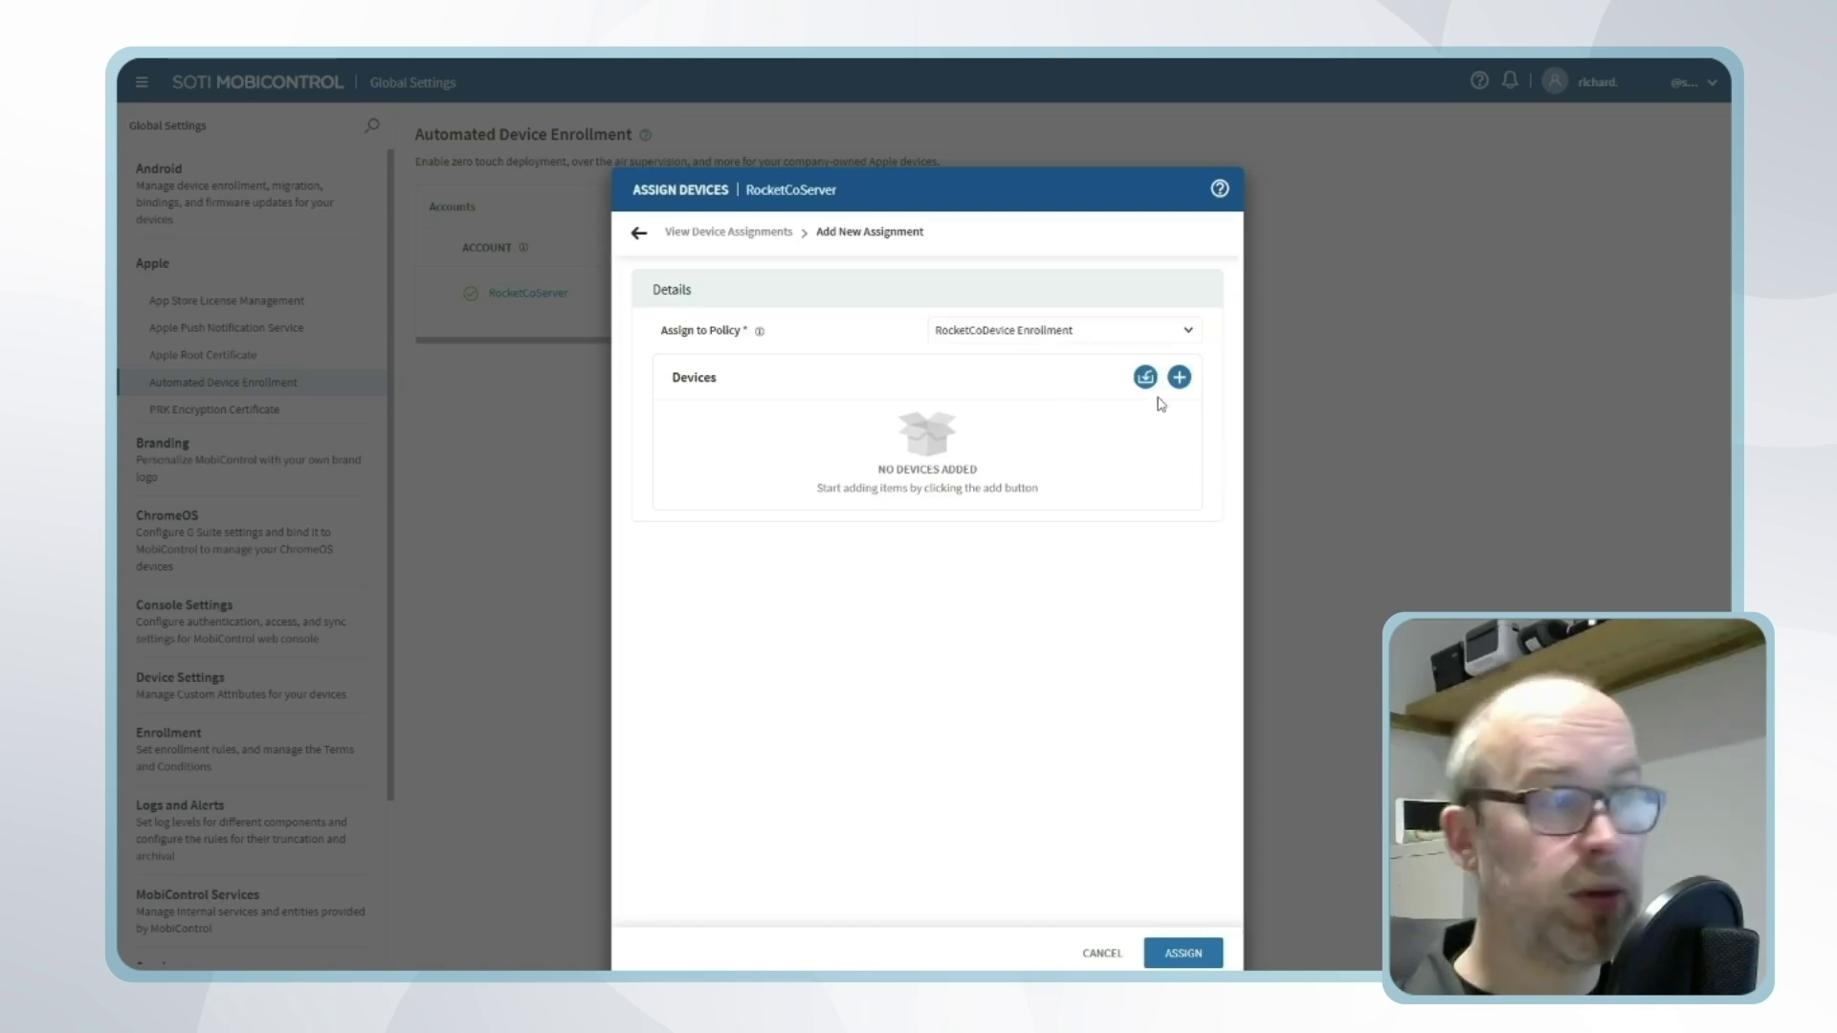
click(1179, 377)
key(ctrl+v)
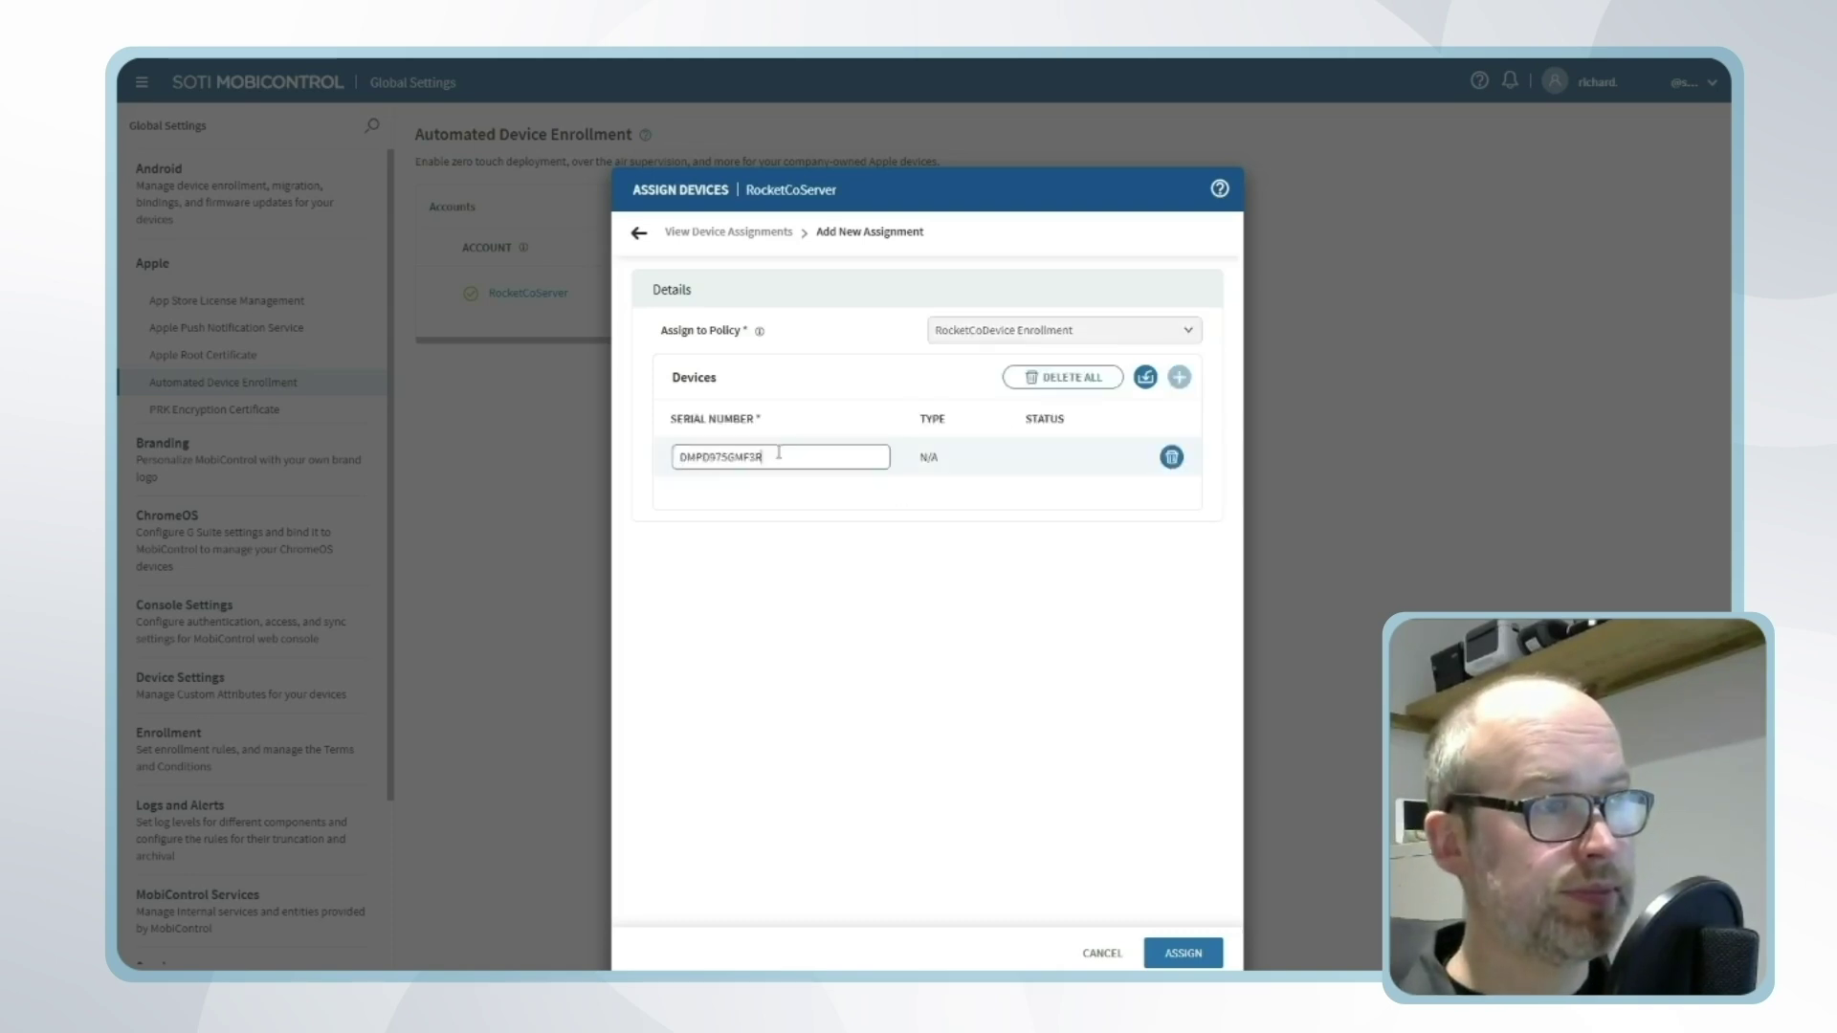
click(1192, 964)
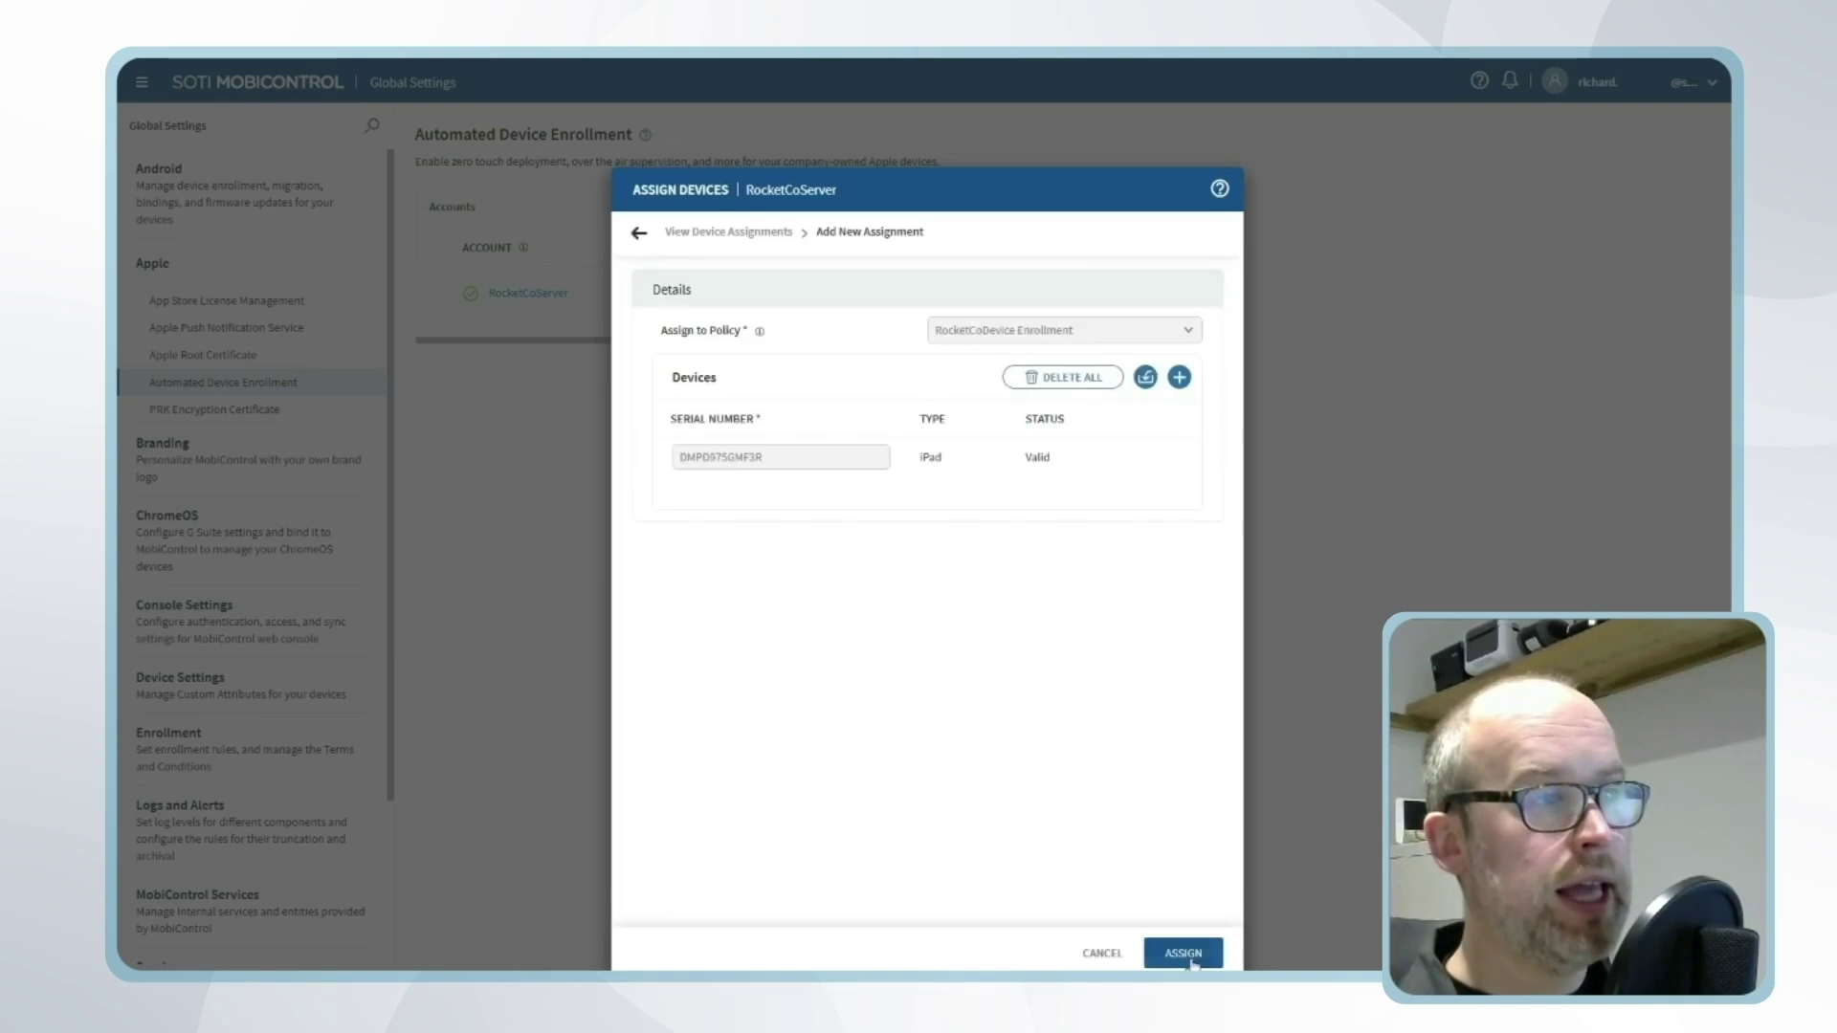